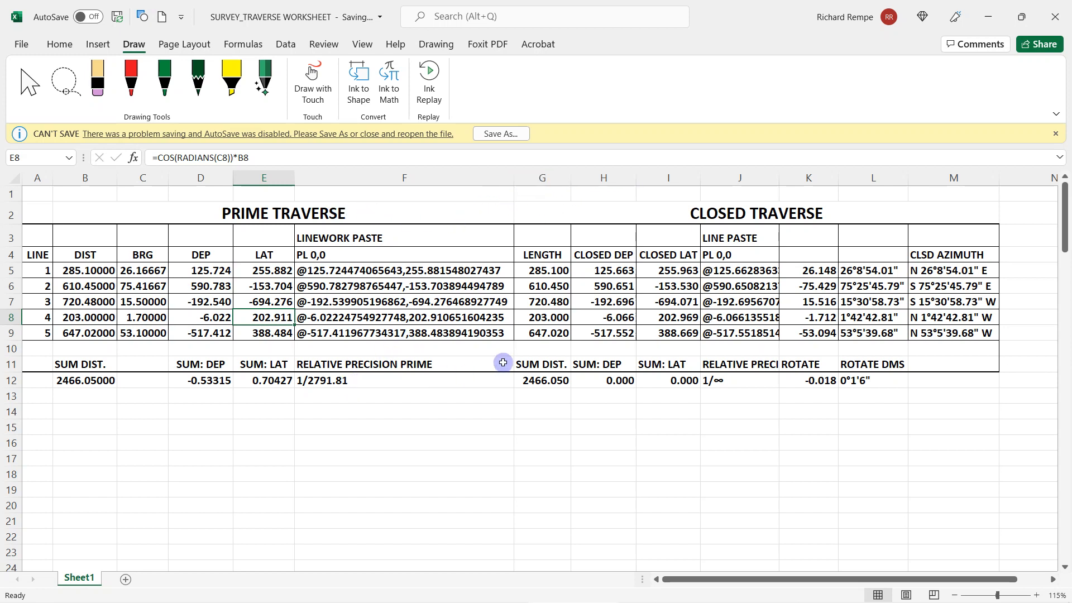
# Auto-fit the width of column J so the full closed-traverse line paste text fits
pyautogui.moveTo(780, 178); pyautogui.dragTo(779, 178)
pyautogui.doubleClick(779, 178)
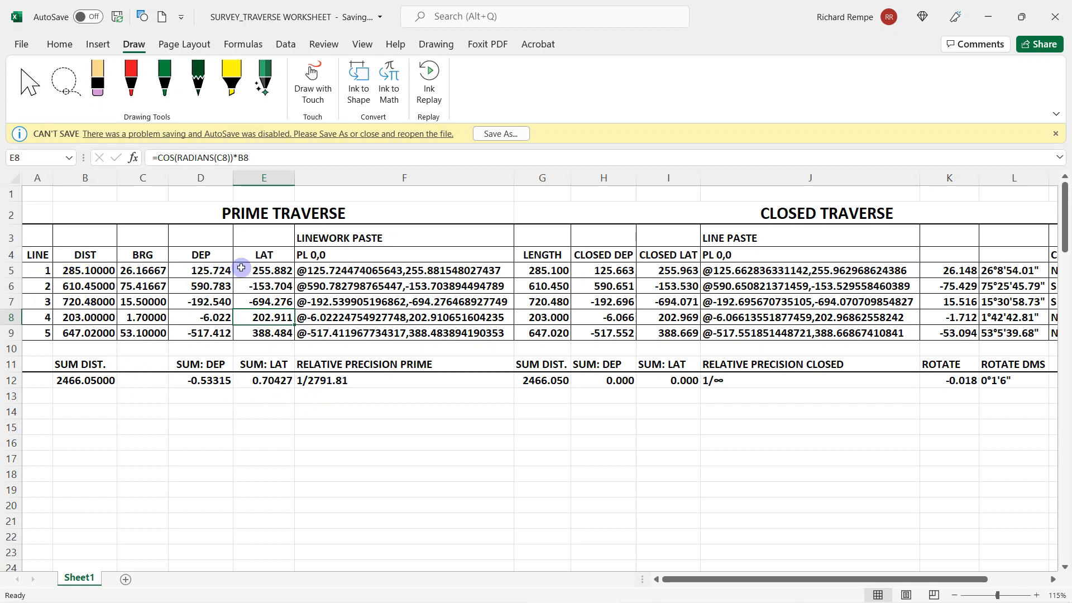
# Examine the departure formula for line 1 in cell D5 and the cells it references
pyautogui.click(212, 270)
pyautogui.doubleClick(215, 270)
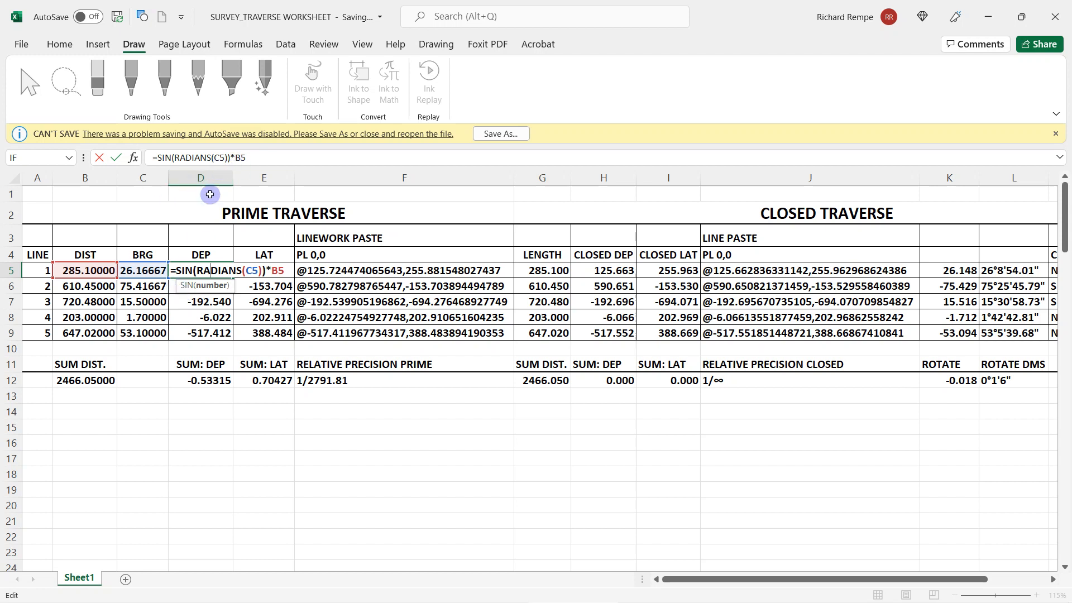
pyautogui.hotkey('ctrl', 'Return')
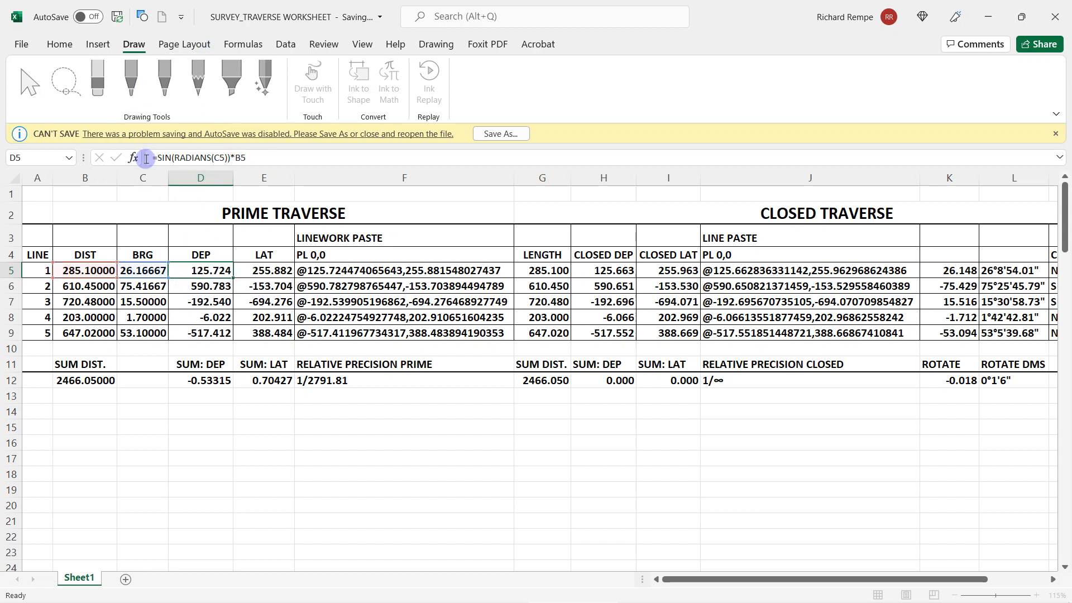
# Sketch a right triangle in red ink below the table, labelled with 26 and 285, with sine notes beside it, and circle the first distance
pyautogui.click(132, 77)
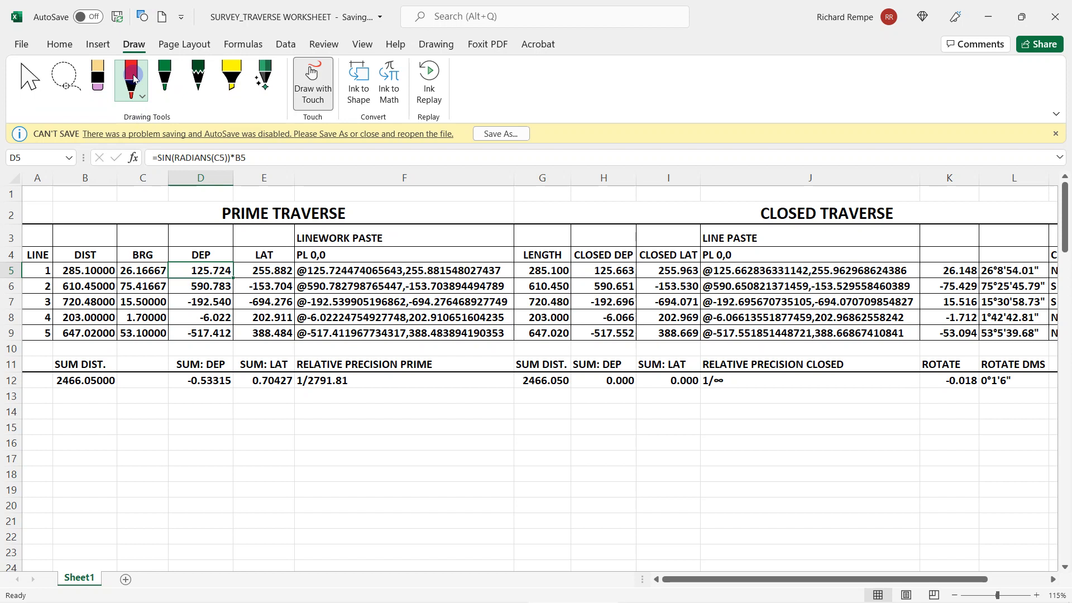
pyautogui.moveTo(310, 533); pyautogui.dragTo(309, 541)
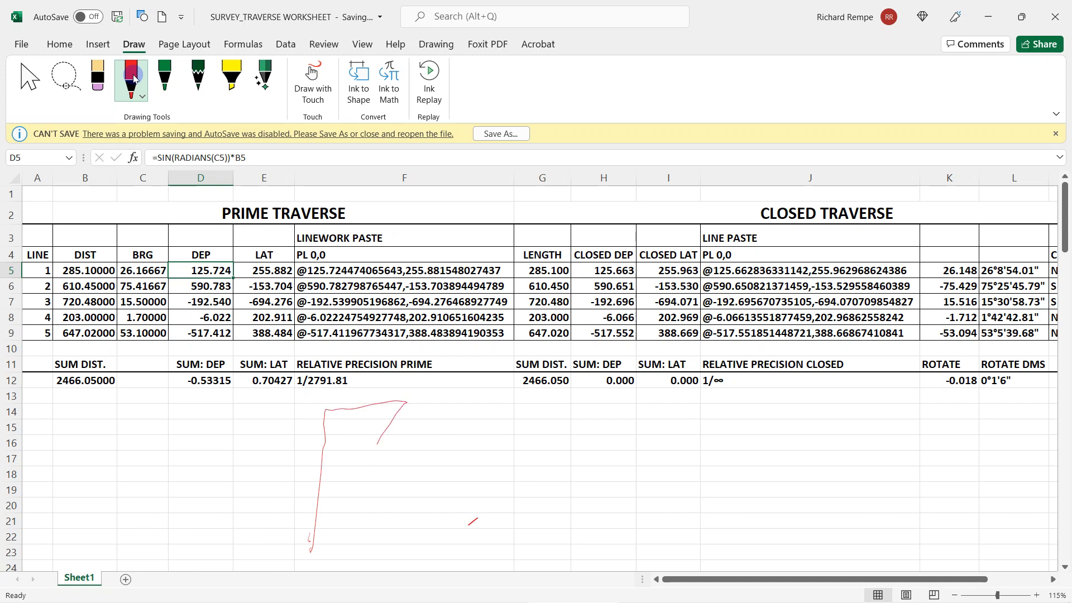
pyautogui.moveTo(378, 444); pyautogui.dragTo(312, 550)
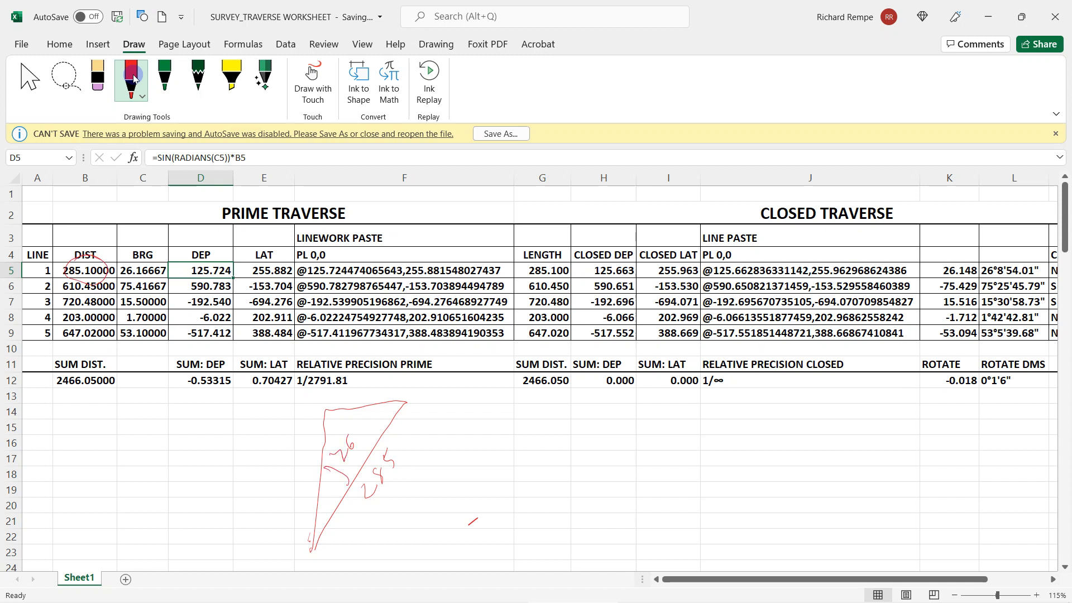
pyautogui.moveTo(295, 457); pyautogui.dragTo(301, 473)
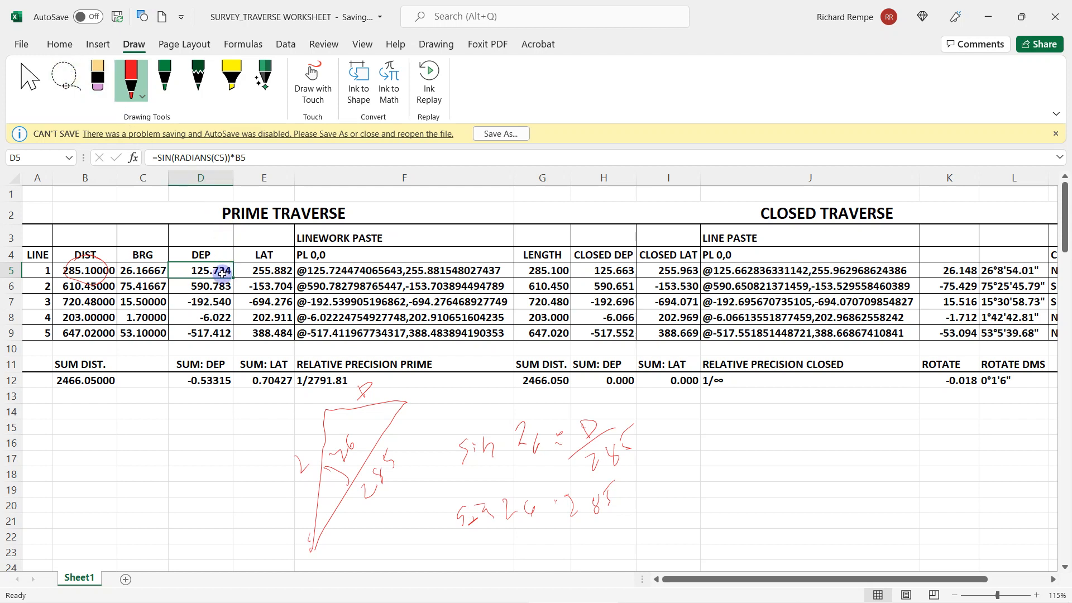
# Recheck the departure formula in D5 and delete the red ink circle, the triangle sketch and the handwritten sine notes
pyautogui.doubleClick(220, 269)
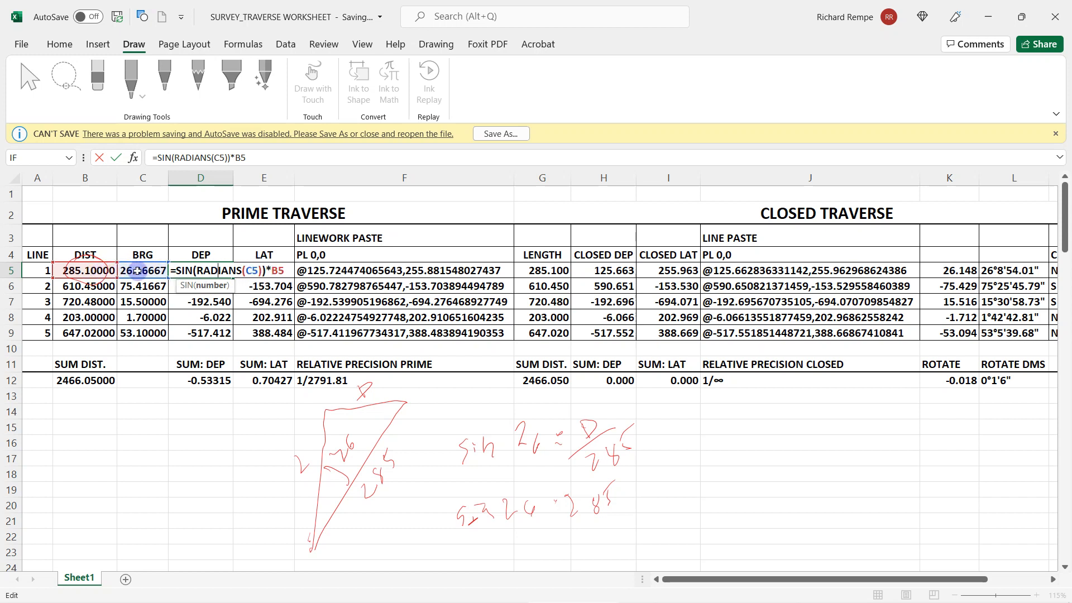
pyautogui.click(96, 260)
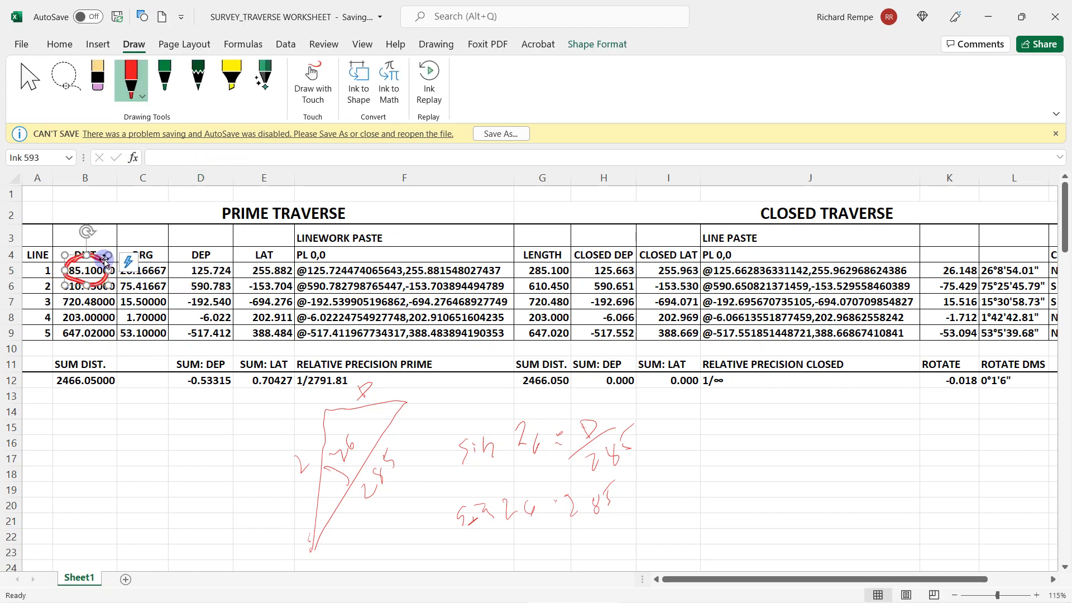
pyautogui.press('Delete')
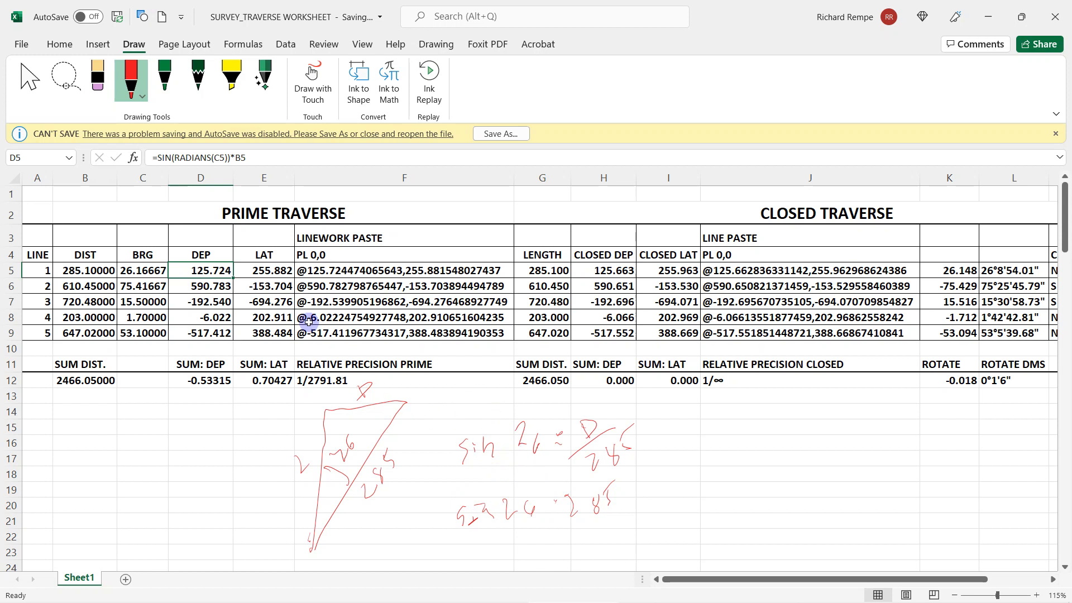
pyautogui.click(68, 75)
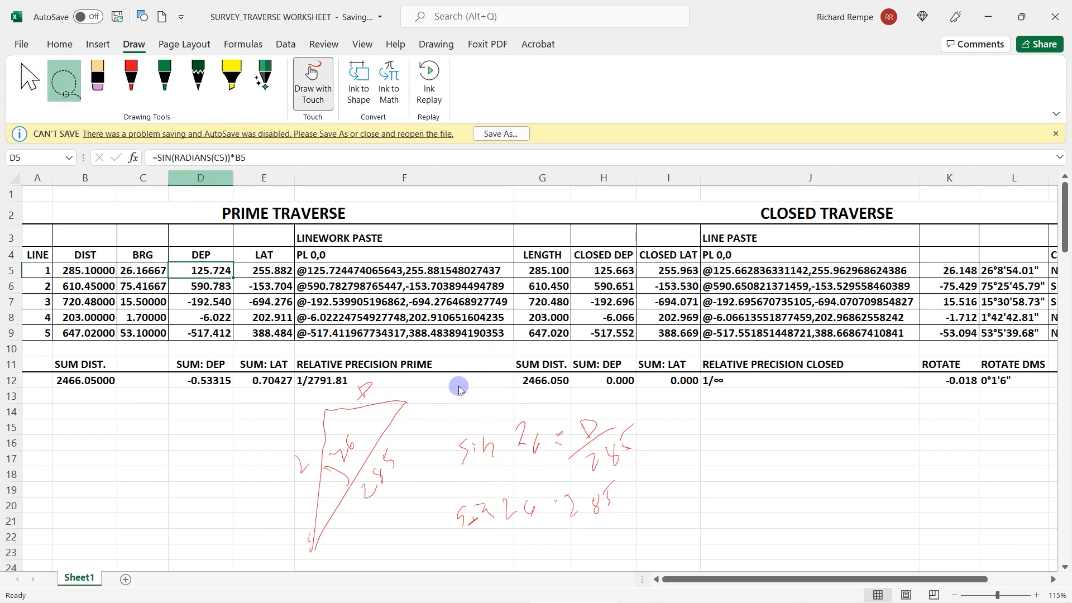
pyautogui.moveTo(382, 348)
pyautogui.mouseDown()
pyautogui.moveTo(259, 380)
pyautogui.moveTo(381, 545)
pyautogui.moveTo(663, 460)
pyautogui.moveTo(620, 391)
pyautogui.mouseUp()
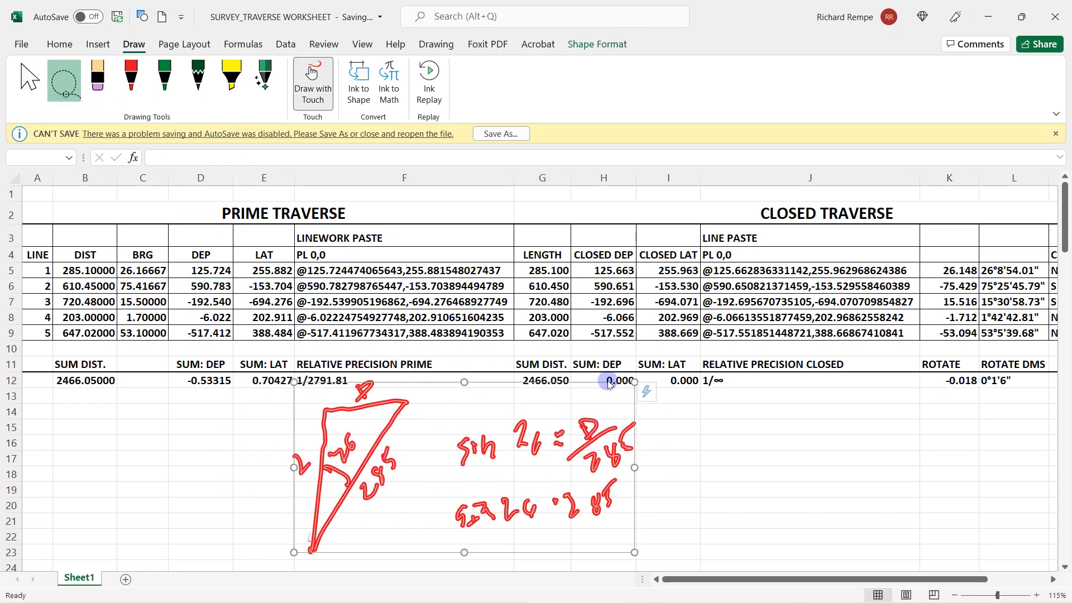
pyautogui.press('Delete')
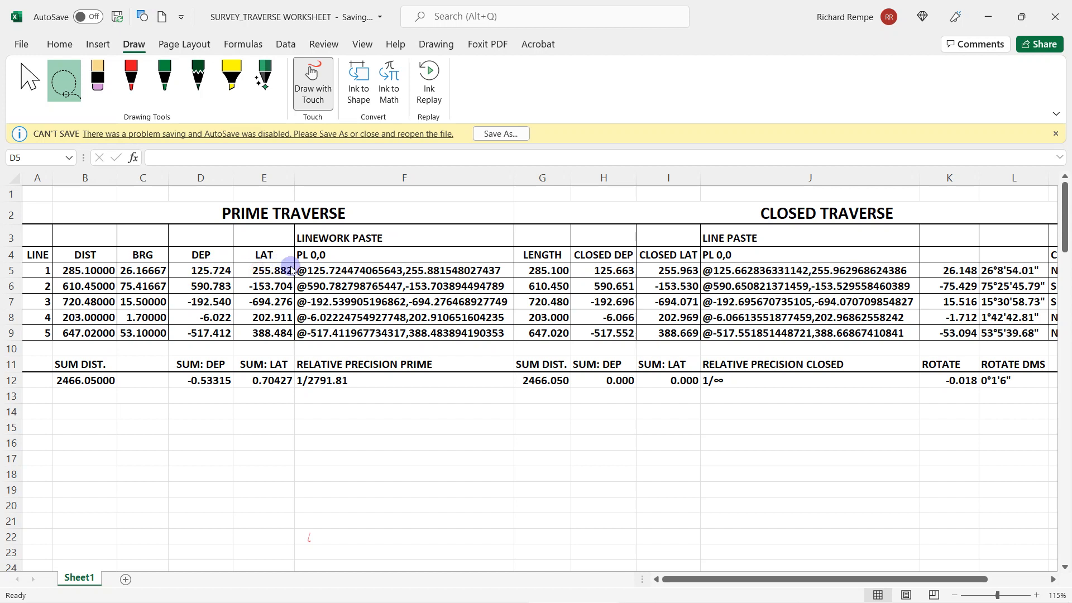
pyautogui.press('Escape')
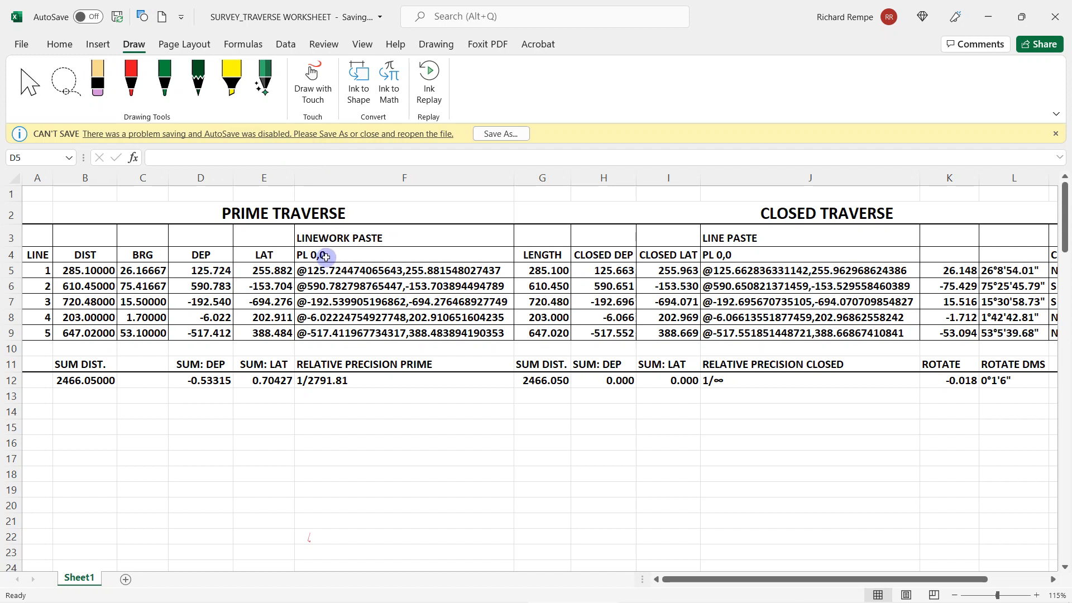
# Examine the PL 0,0 entry in F4 and how the formula in F5 joins the @ sign, departure, comma and latitude
pyautogui.click(330, 256)
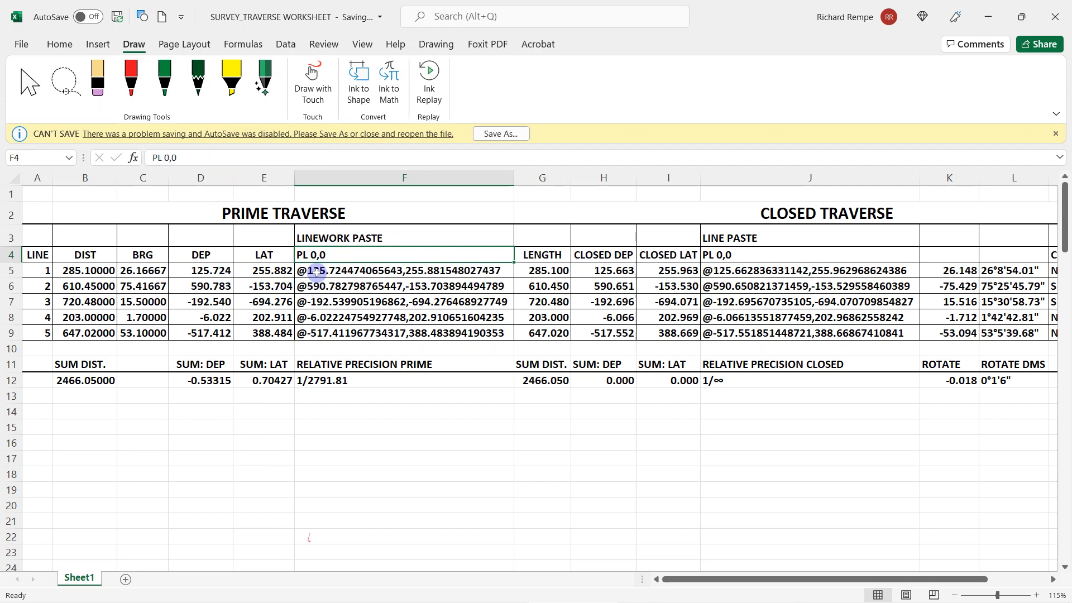
pyautogui.click(312, 270)
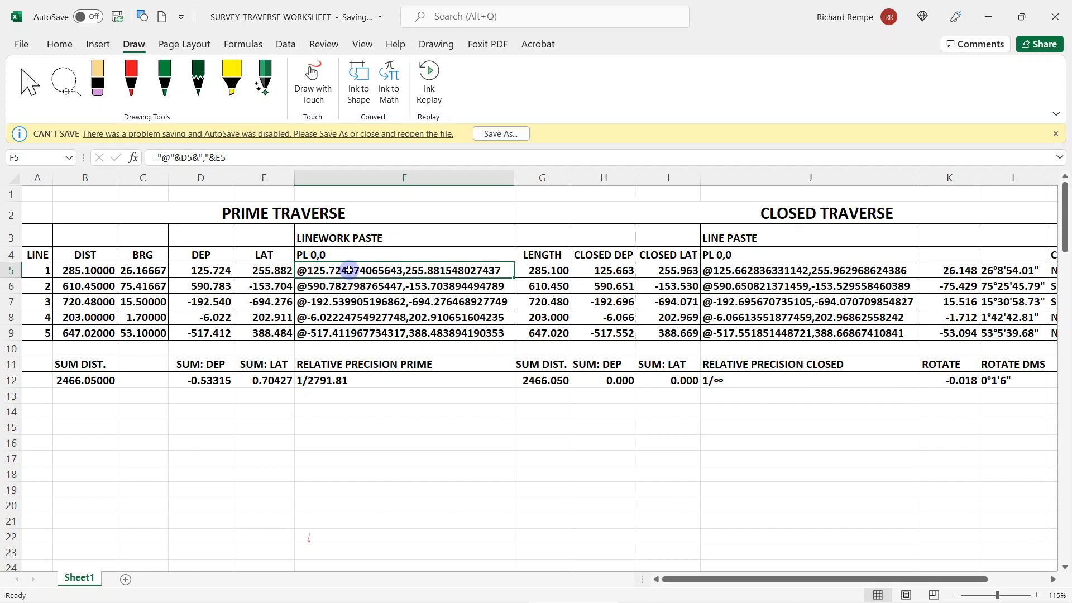
pyautogui.doubleClick(364, 272)
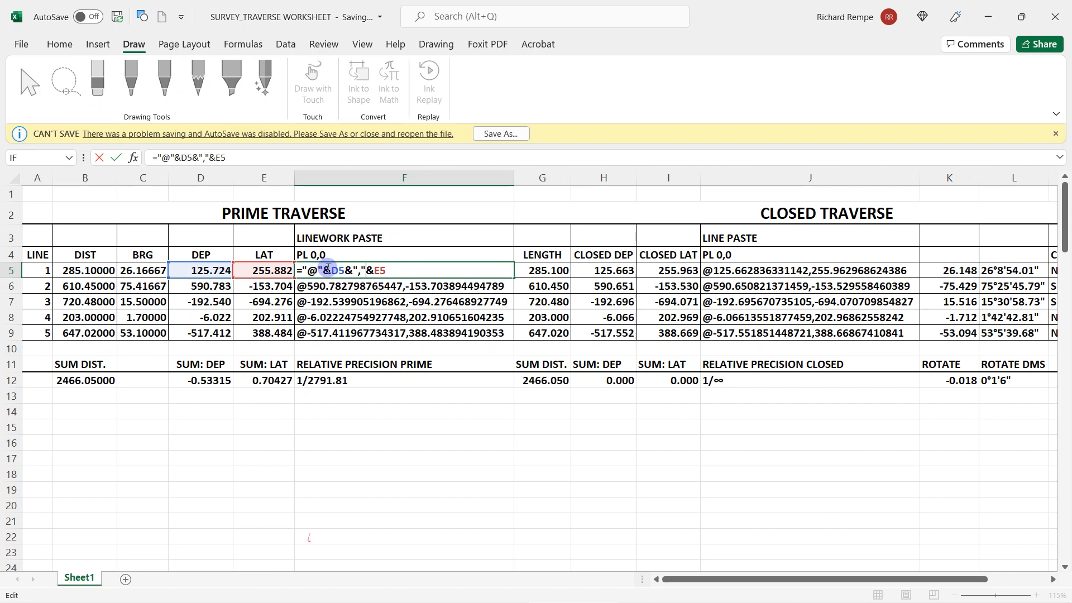
pyautogui.moveTo(329, 269); pyautogui.dragTo(347, 272)
pyautogui.click(368, 270)
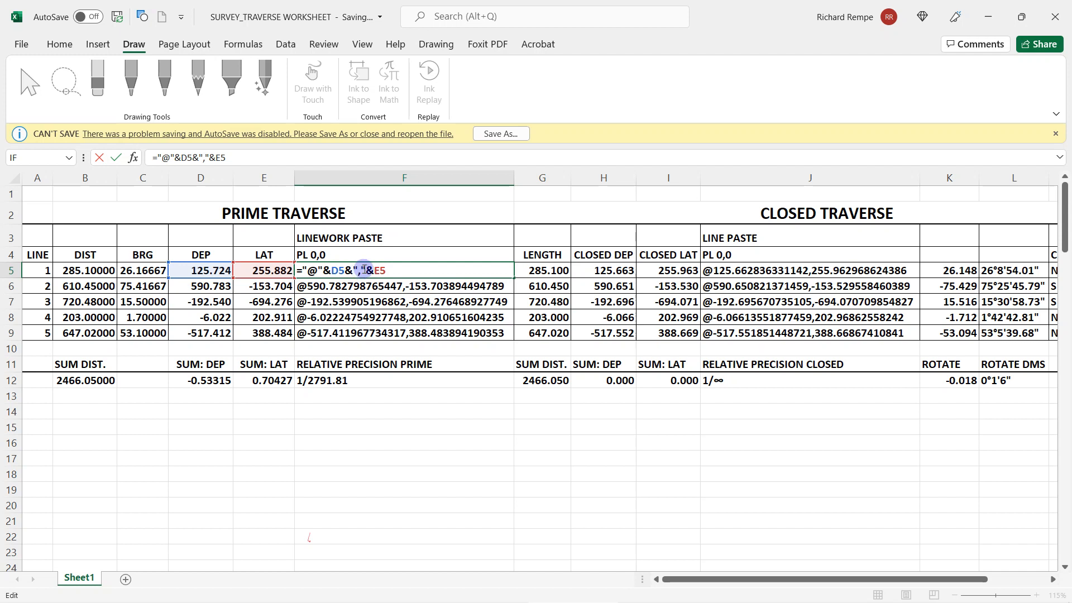
pyautogui.click(360, 271)
pyautogui.click(383, 270)
pyautogui.press('Return')
# Fill the linework coordinate formula from F5 down to F9
pyautogui.click(391, 270)
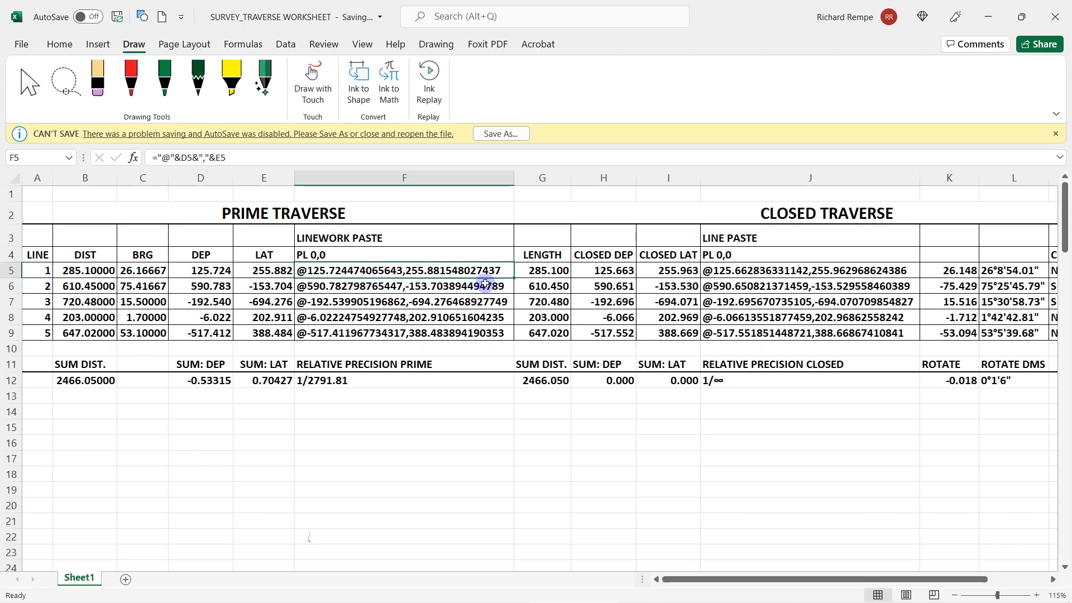
pyautogui.moveTo(513, 278); pyautogui.dragTo(502, 335)
pyautogui.click(457, 349)
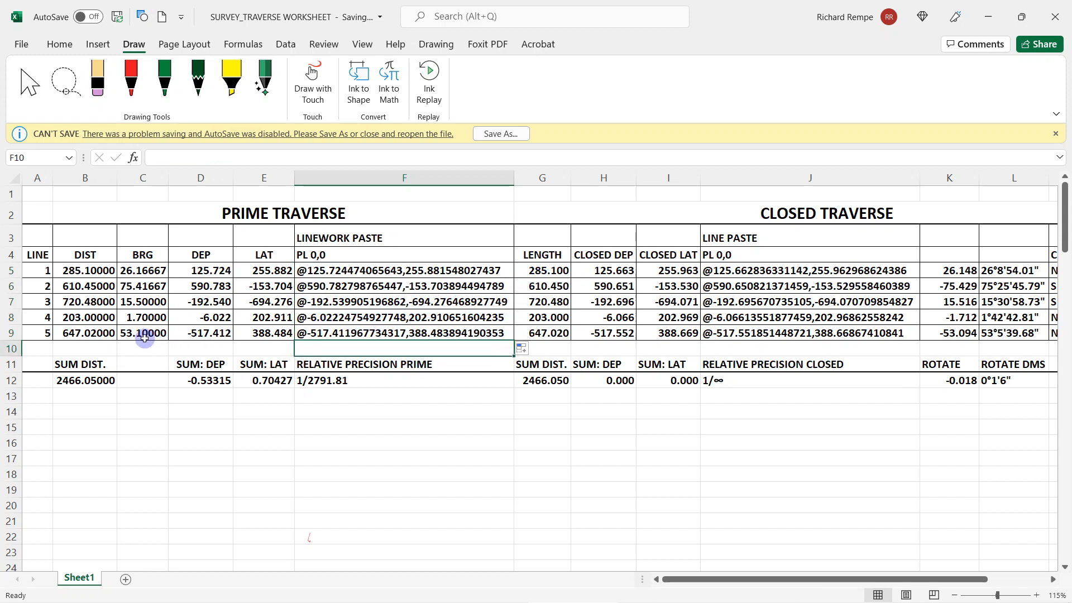
# Examine the row 12 formulas for the prime traverse's total distance, departure sum, latitude sum and relative precision
pyautogui.click(80, 383)
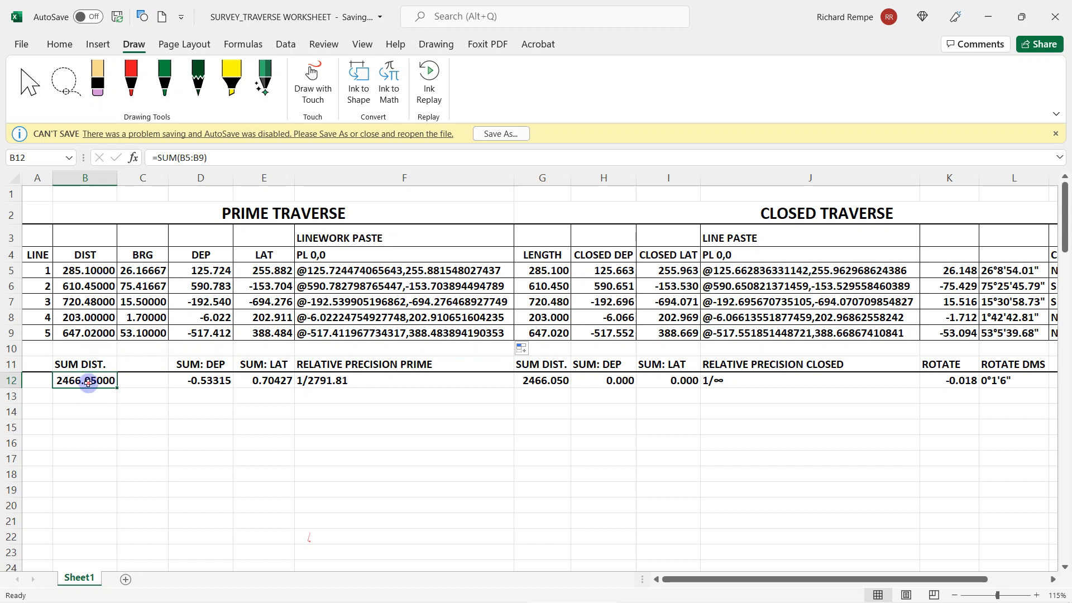
pyautogui.doubleClick(88, 383)
pyautogui.press('Escape')
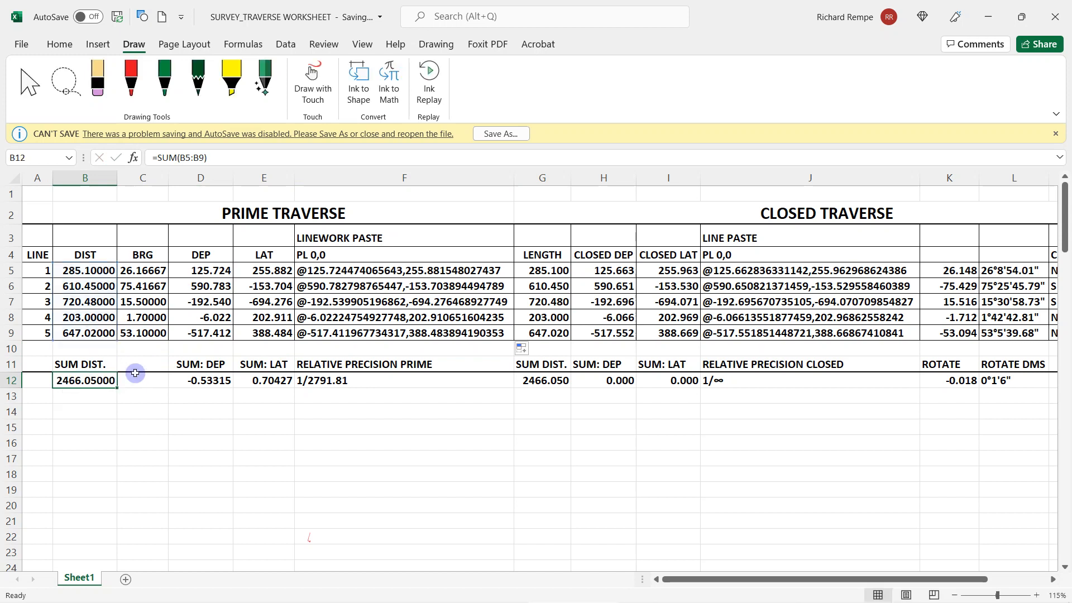
pyautogui.doubleClick(211, 380)
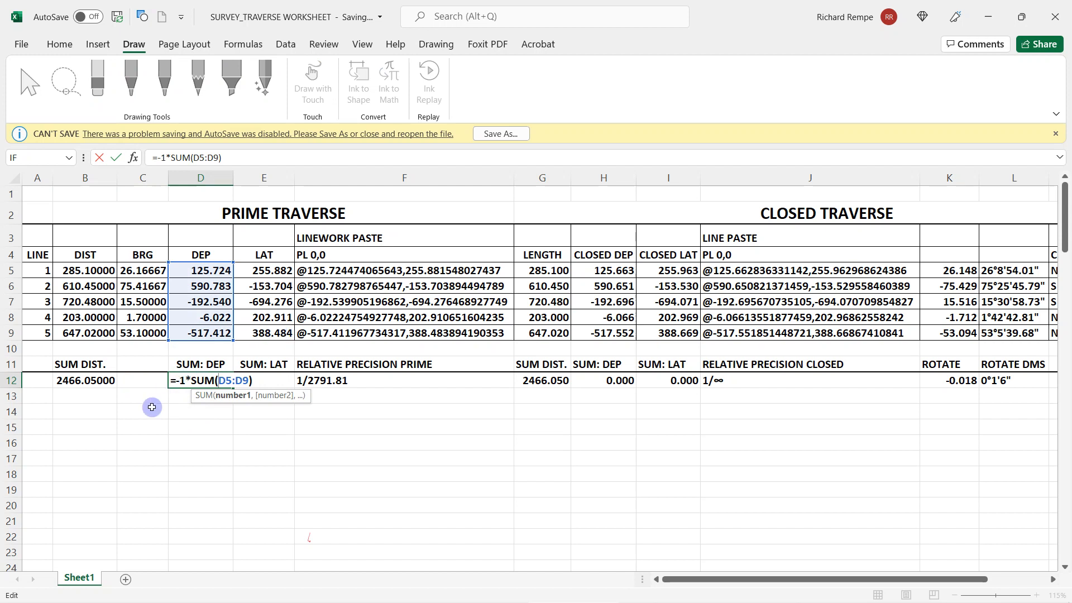
pyautogui.hotkey('ctrl', 'Return')
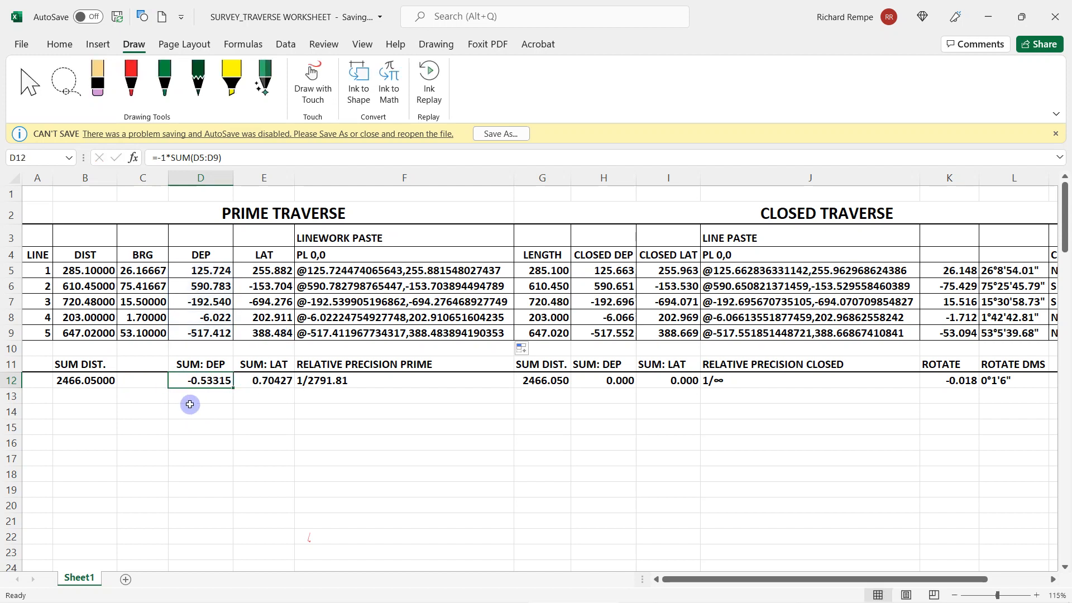
pyautogui.doubleClick(250, 384)
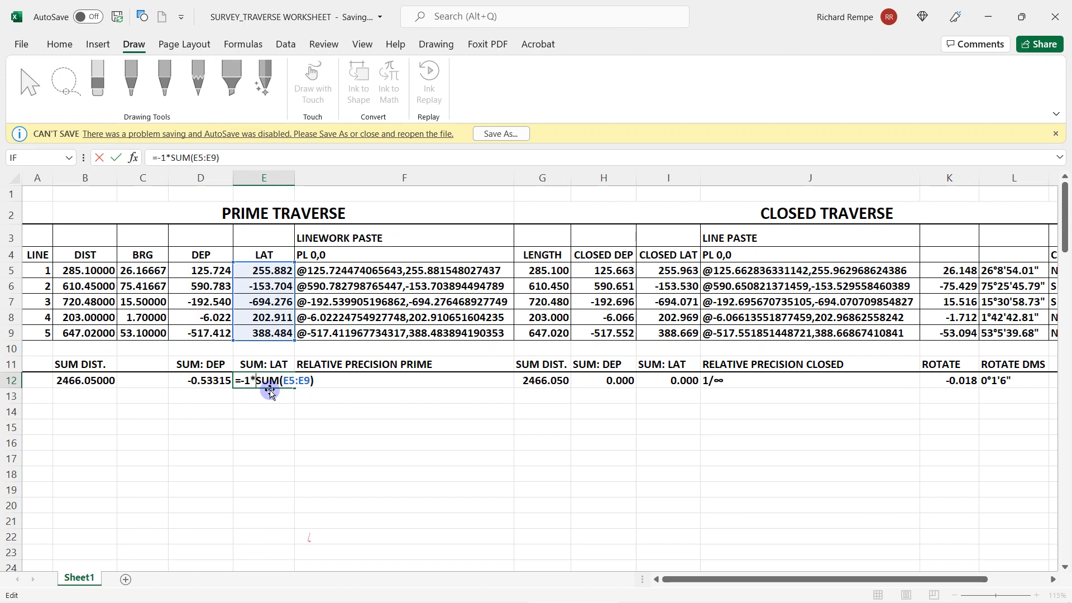
pyautogui.click(271, 391)
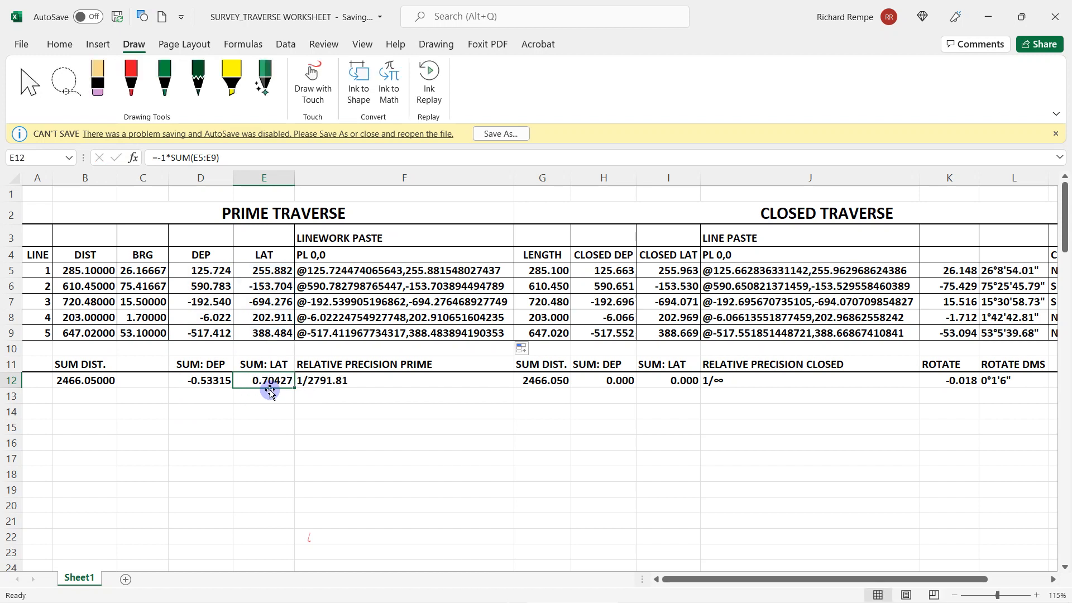
pyautogui.doubleClick(312, 384)
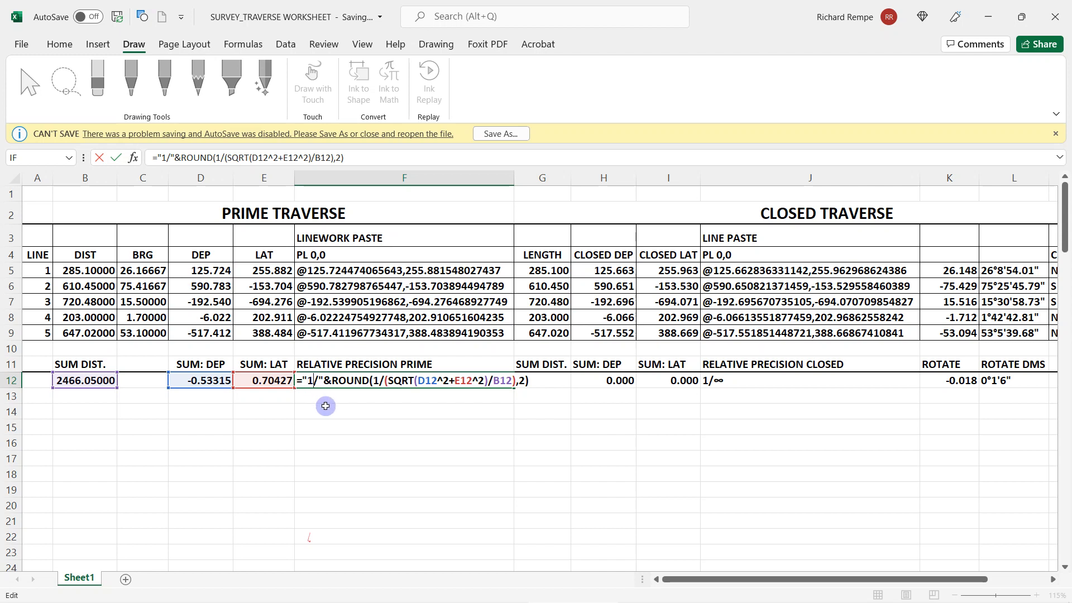
pyautogui.press('Escape')
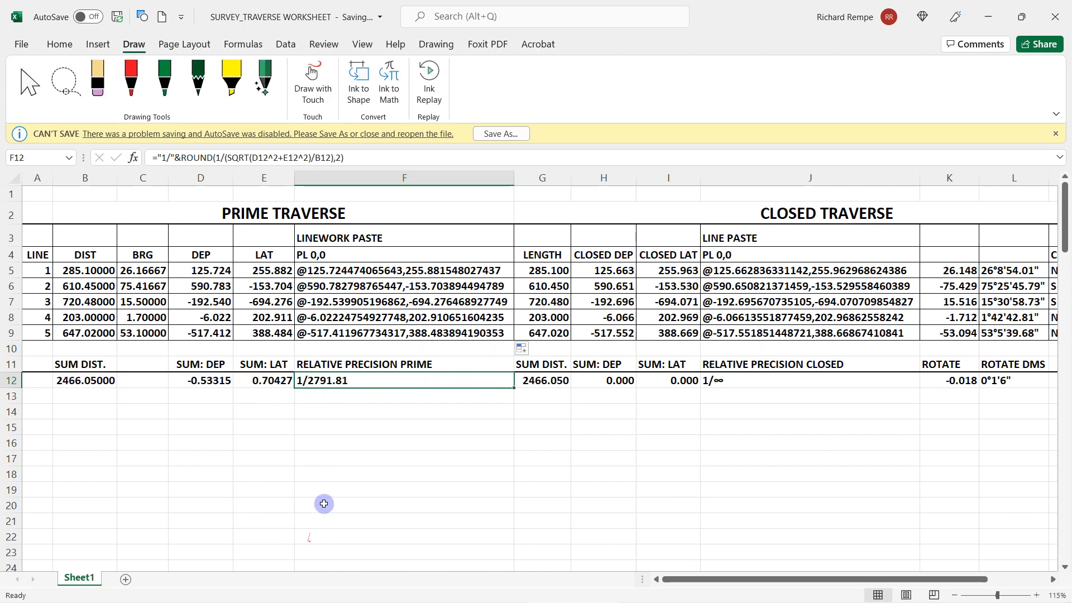
# Copy the prime traverse's linework paste cells F4:F9 and switch to the TRAVERSE ADJUSTMENT drawing in AutoCAD
pyautogui.moveTo(355, 254); pyautogui.dragTo(356, 329)
pyautogui.hotkey('ctrl', 'c')
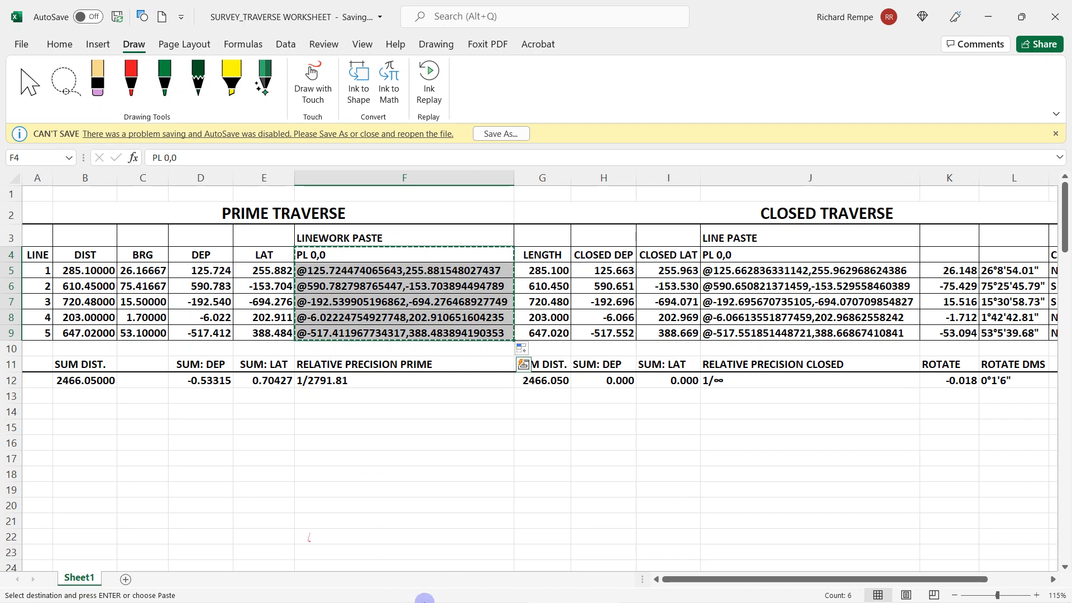
pyautogui.moveTo(424, 601)
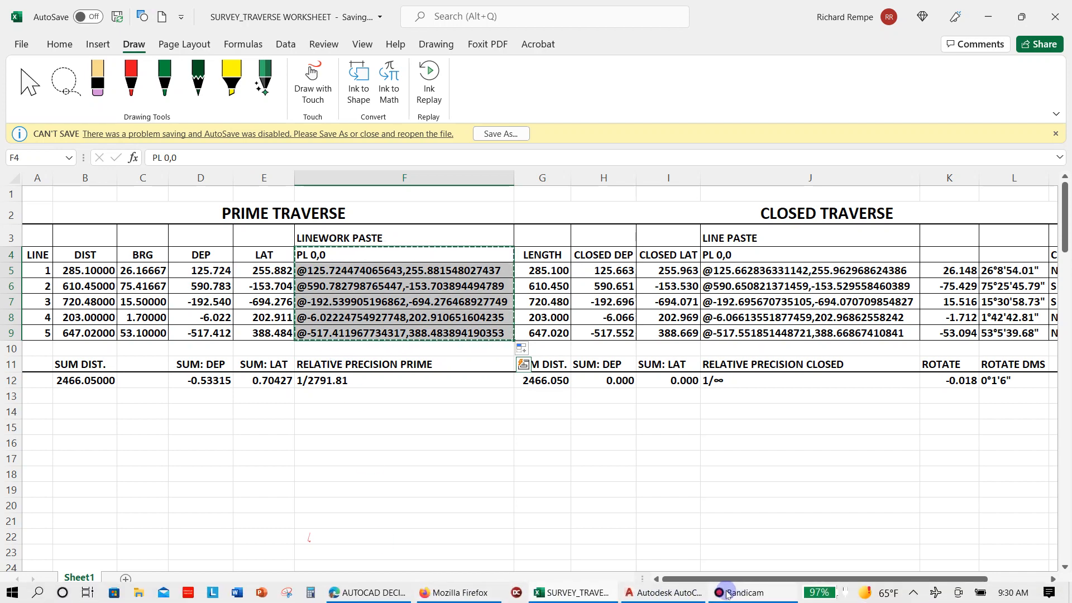
pyautogui.click(664, 593)
pyautogui.click(448, 547)
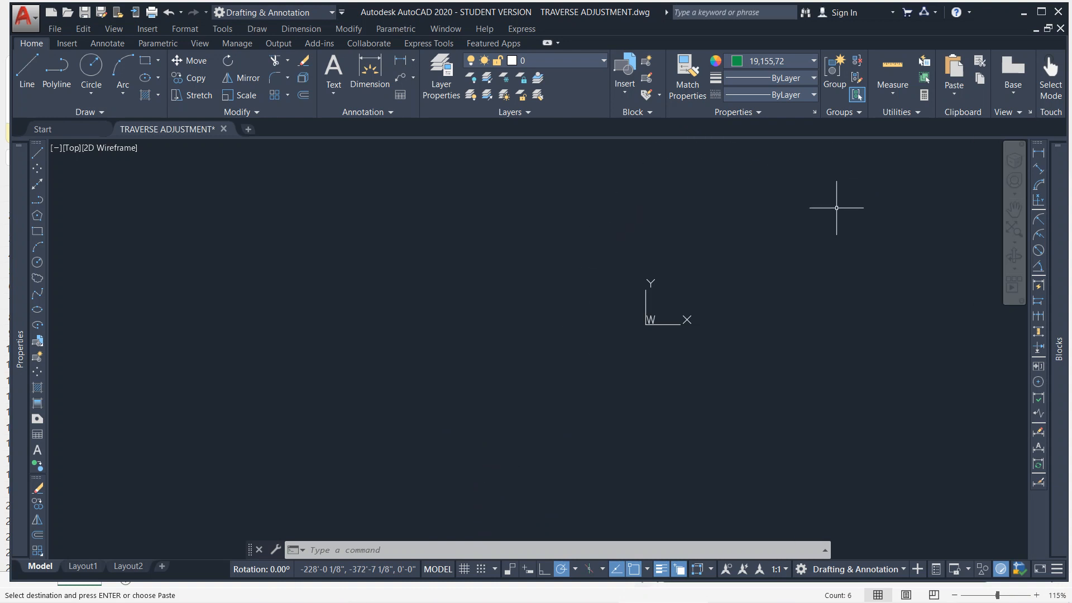
# Set the current object color to red 237,31,36 and draw the prime traverse polyline by pasting the copied linework at the command line
pyautogui.click(749, 61)
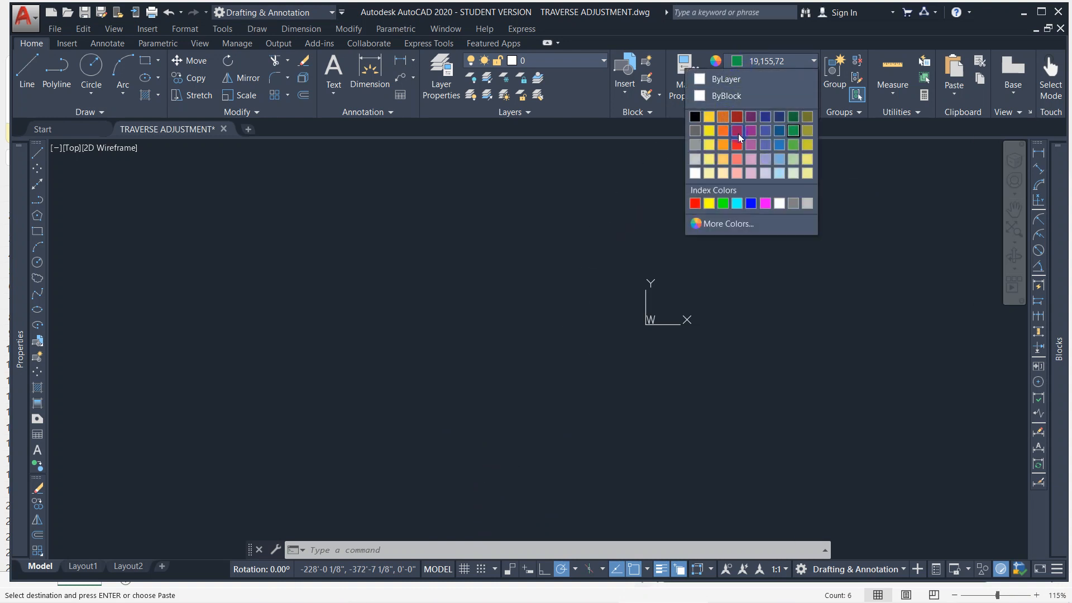
pyautogui.click(738, 142)
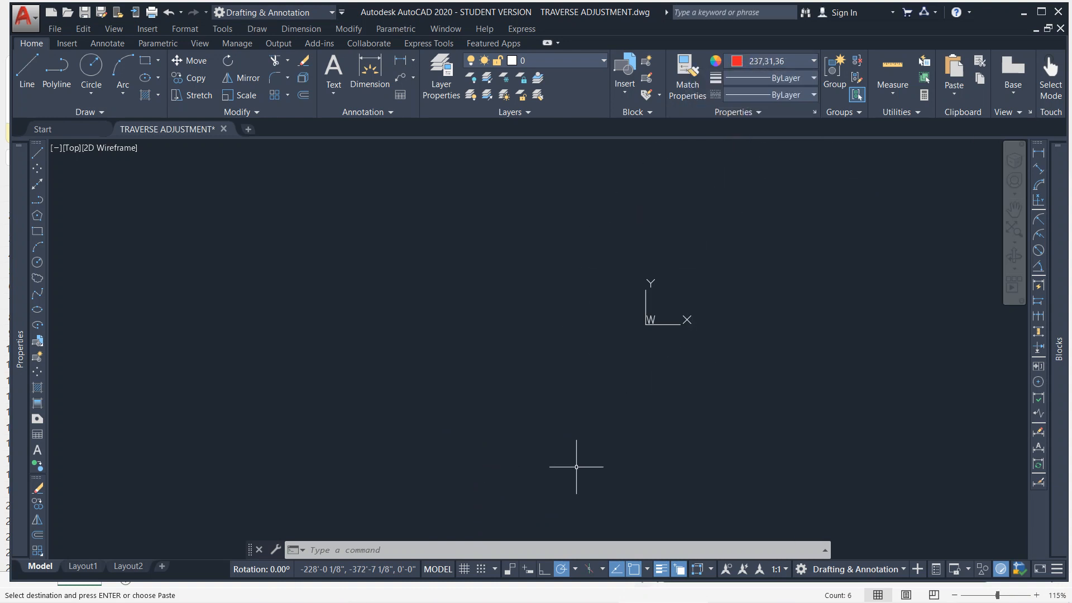
pyautogui.click(431, 549)
pyautogui.hotkey('ctrl', 'v')
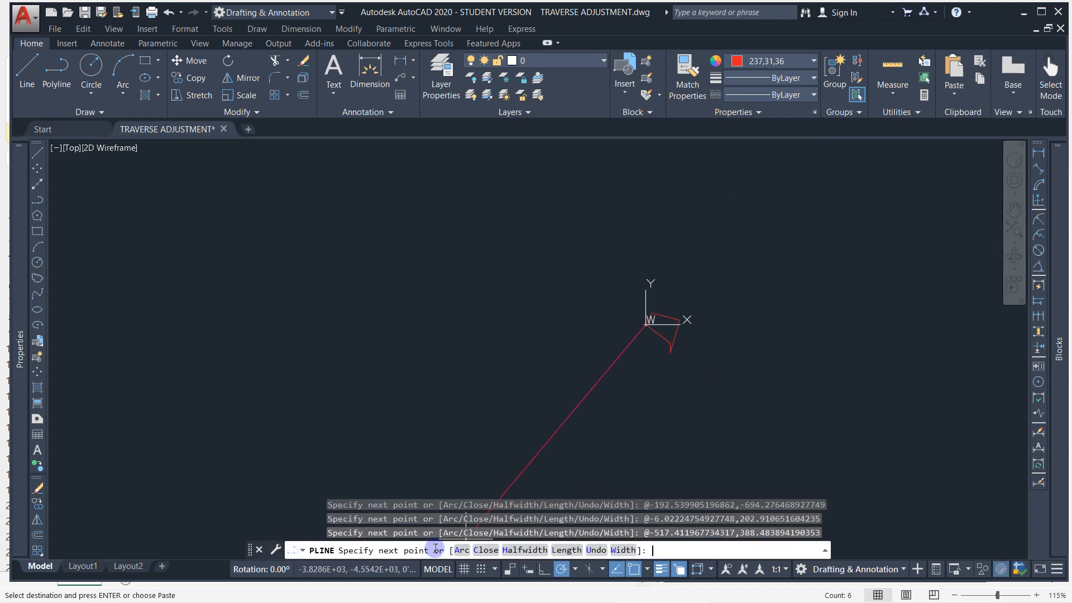
pyautogui.press('Return')
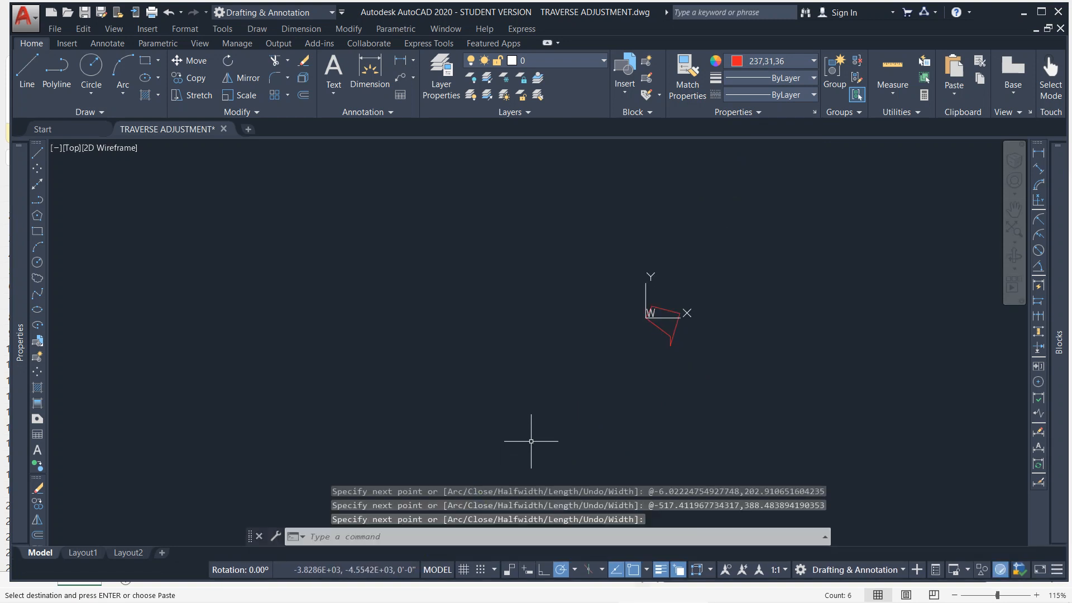
# Add a horizontal linear dimension across the prime traverse's closure gap at the origin, placed below the gap
pyautogui.scroll(3, 660, 317)
pyautogui.scroll(2, 660, 317)
pyautogui.moveTo(660, 317); pyautogui.dragTo(531, 352, button='middle')
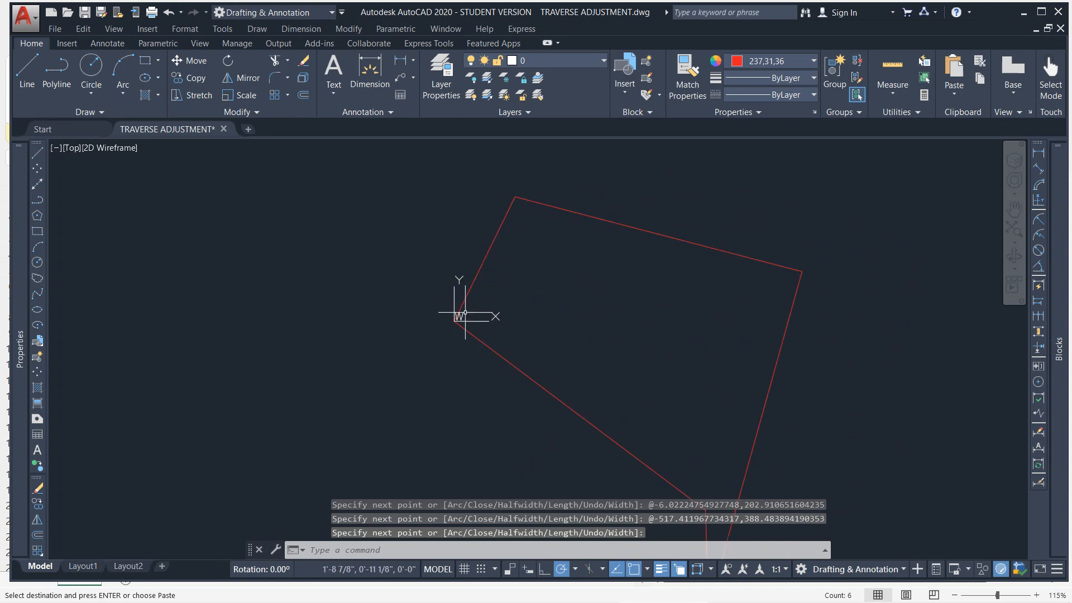
pyautogui.scroll(1, 441, 329)
pyautogui.scroll(3, 413, 313)
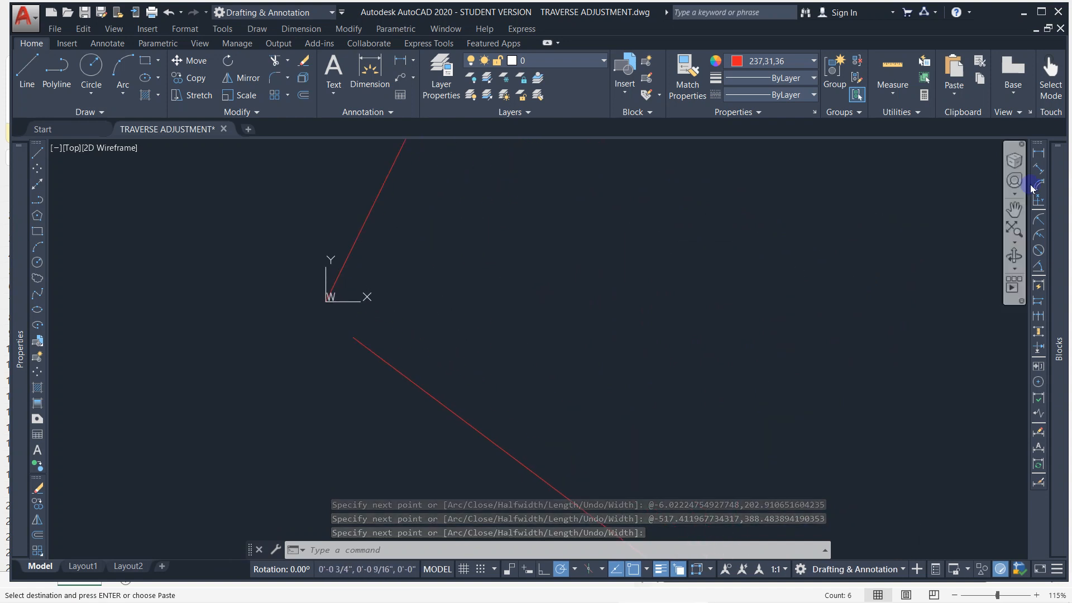
pyautogui.click(1039, 168)
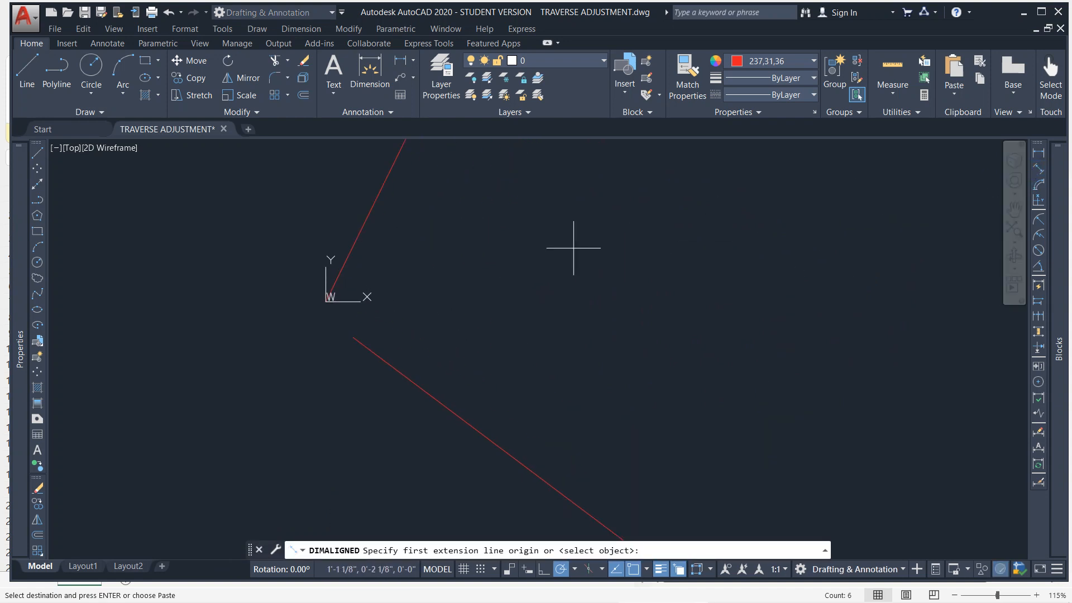
pyautogui.click(1038, 154)
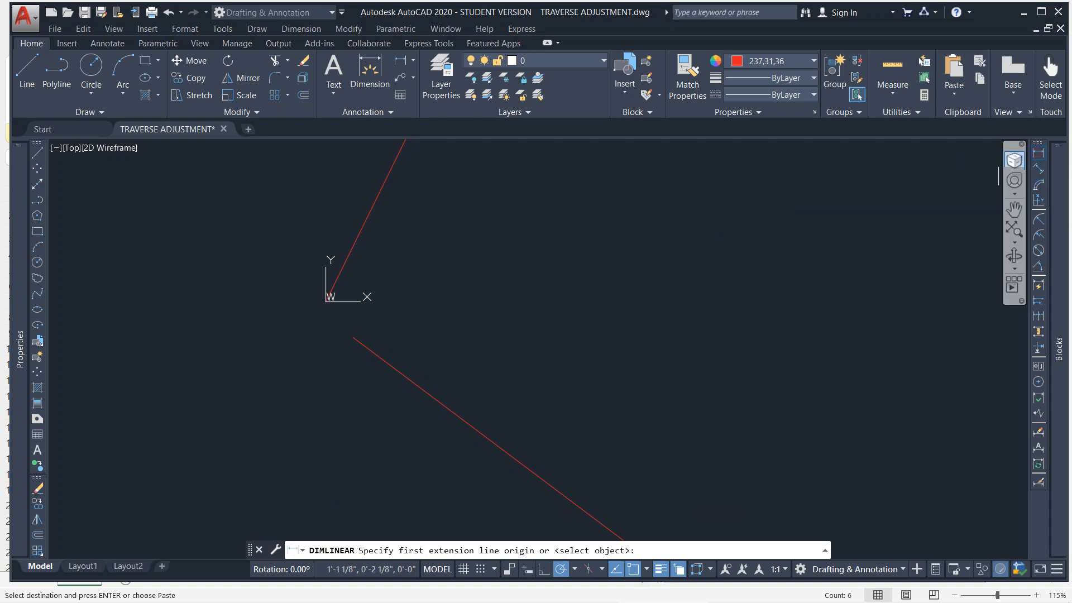
pyautogui.click(327, 301)
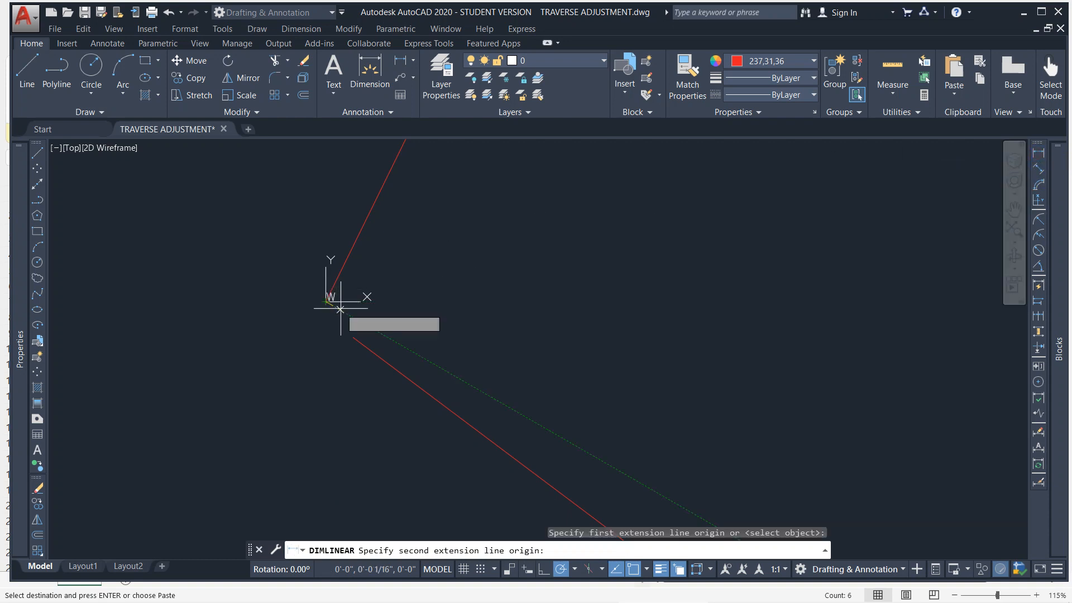
pyautogui.click(355, 335)
pyautogui.scroll(-5, 353, 338)
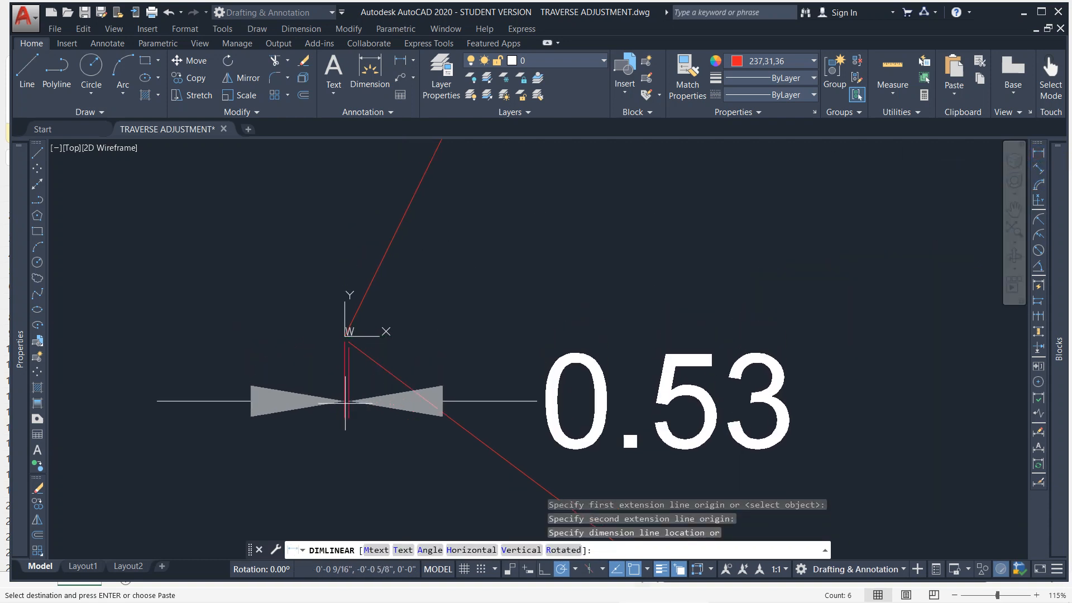
pyautogui.click(348, 475)
# Add a vertical linear dimension across the same closure gap, placed to the left of the traverse's start point
pyautogui.press('Return')
pyautogui.scroll(5, 350, 351)
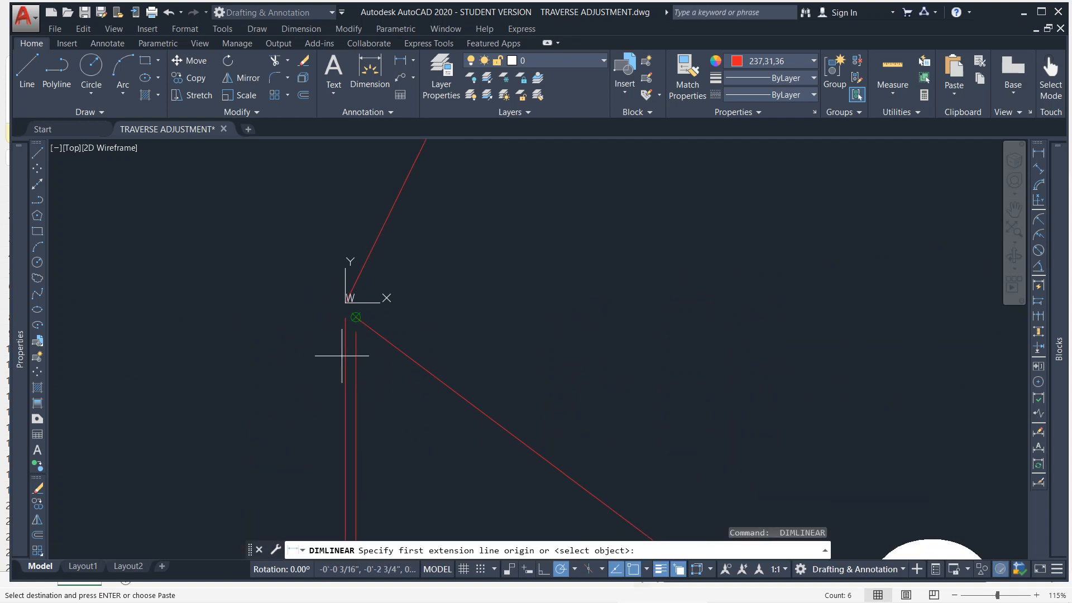
pyautogui.click(345, 279)
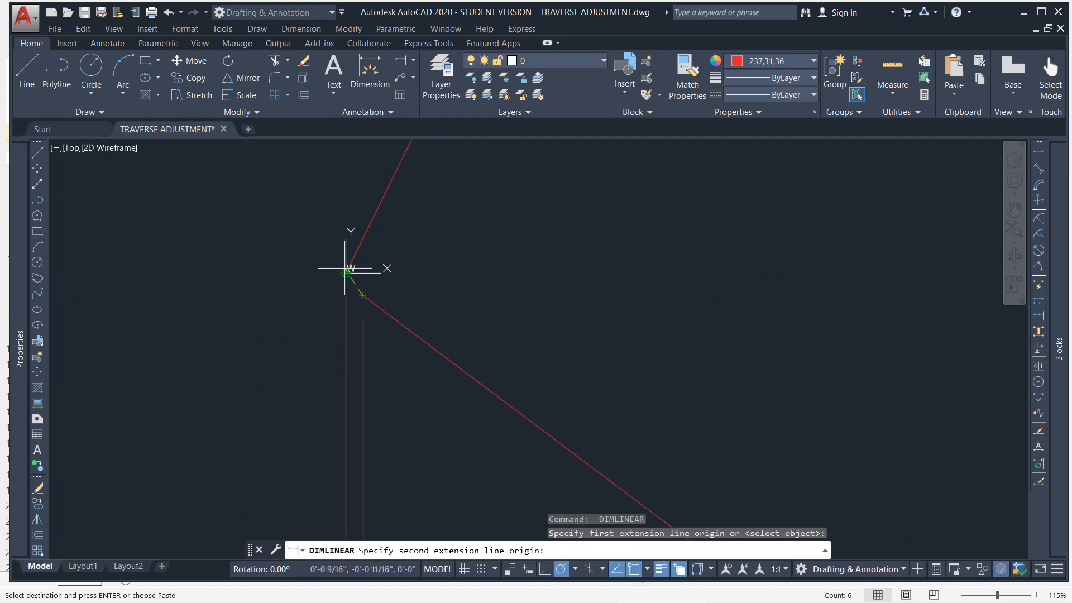
pyautogui.click(345, 269)
pyautogui.click(188, 279)
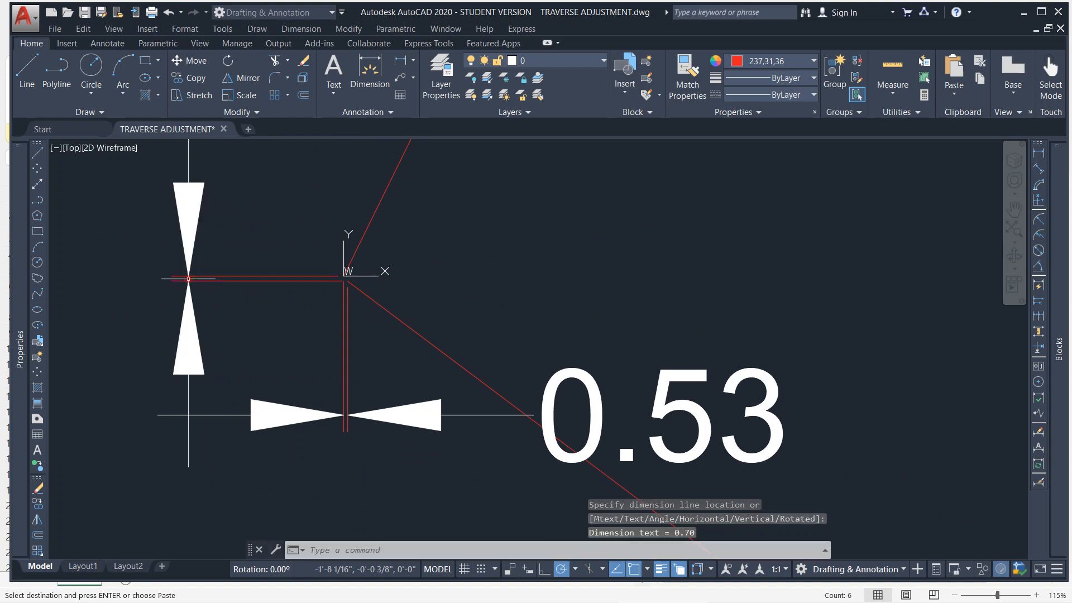
pyautogui.scroll(-4, 413, 305)
pyautogui.scroll(3, 417, 311)
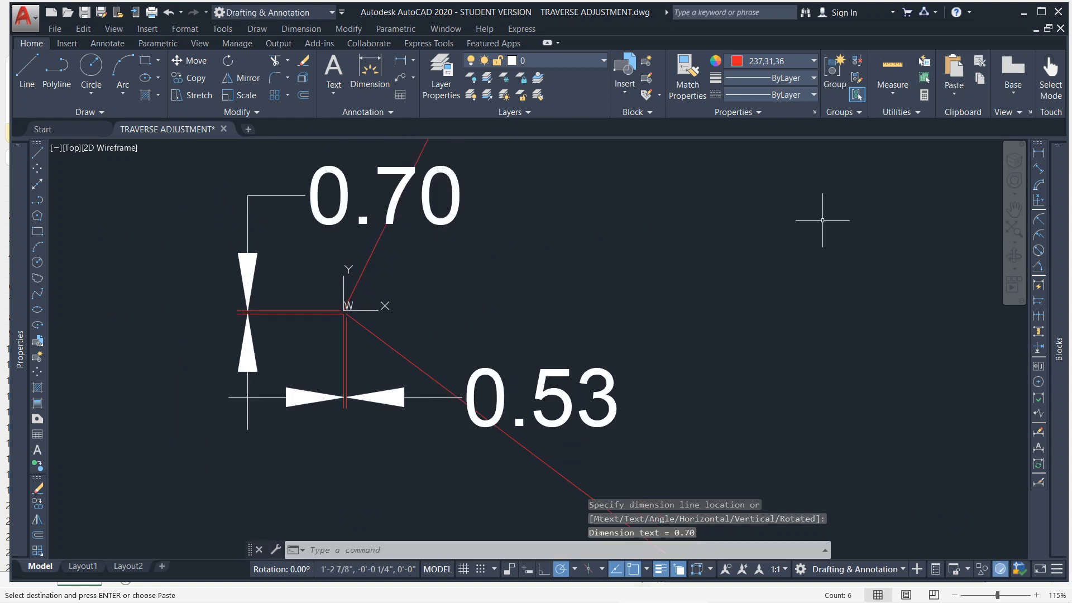
# Add an aligned dimension between the traverse's start and end points, placed to the upper right of the closure gap
pyautogui.press('Return')
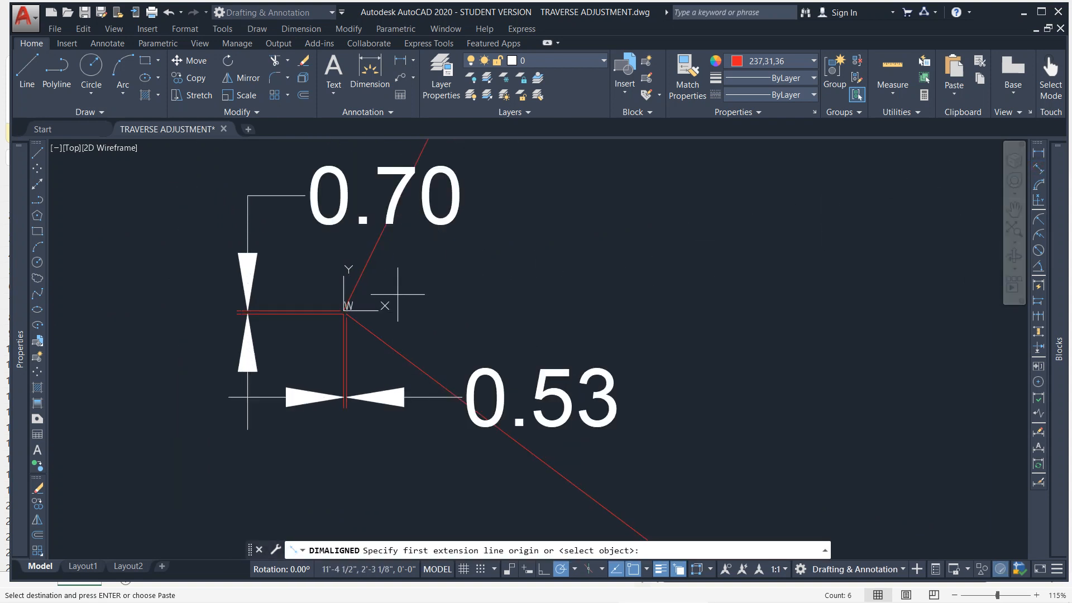
pyautogui.scroll(6, 335, 309)
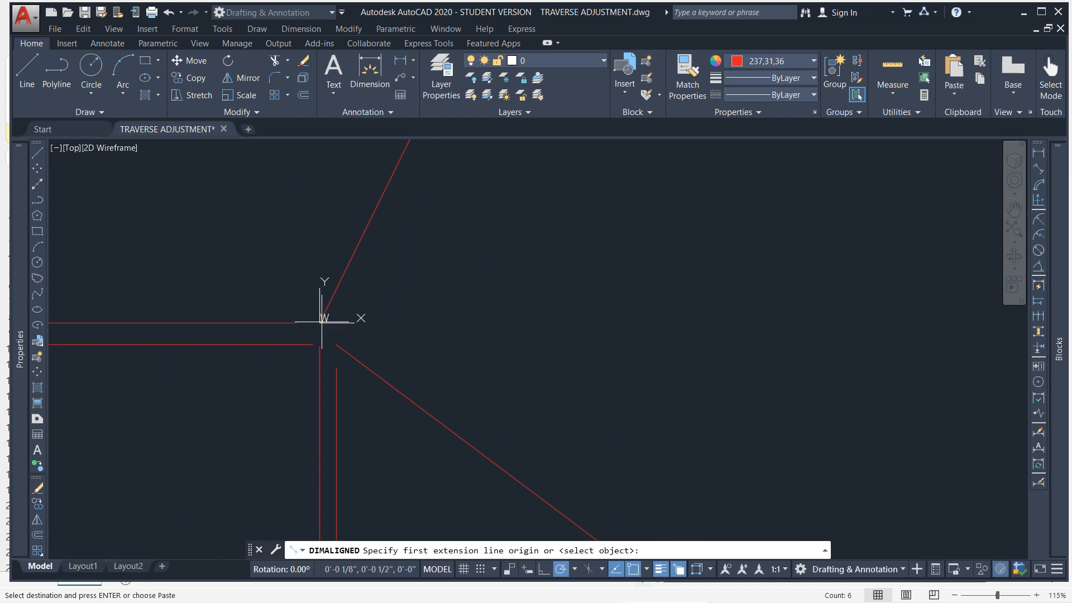
pyautogui.click(320, 322)
pyautogui.click(337, 345)
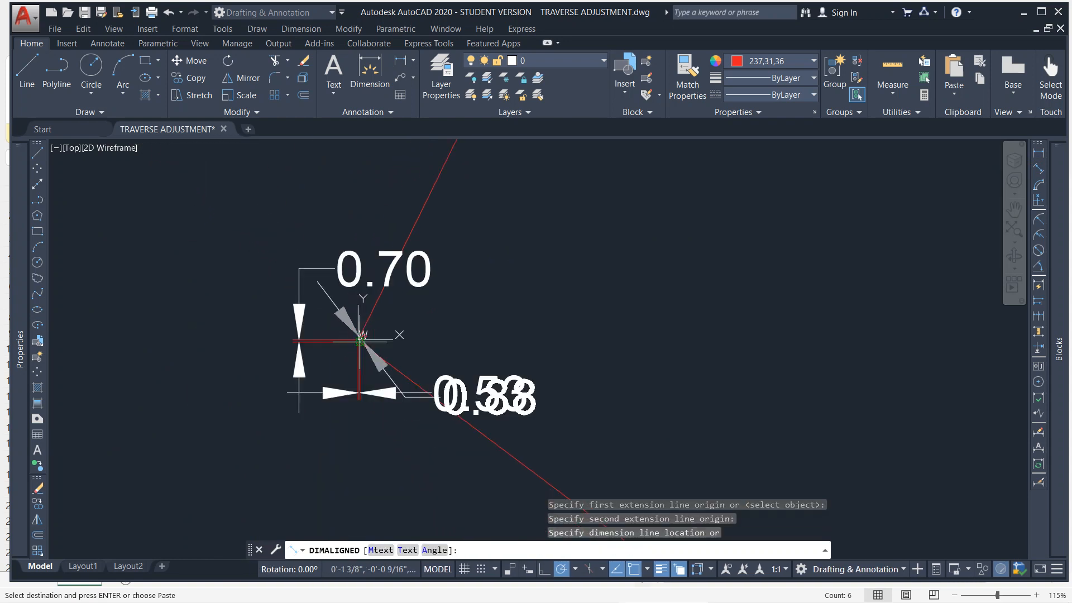
pyautogui.scroll(-4, 357, 313)
pyautogui.click(416, 328)
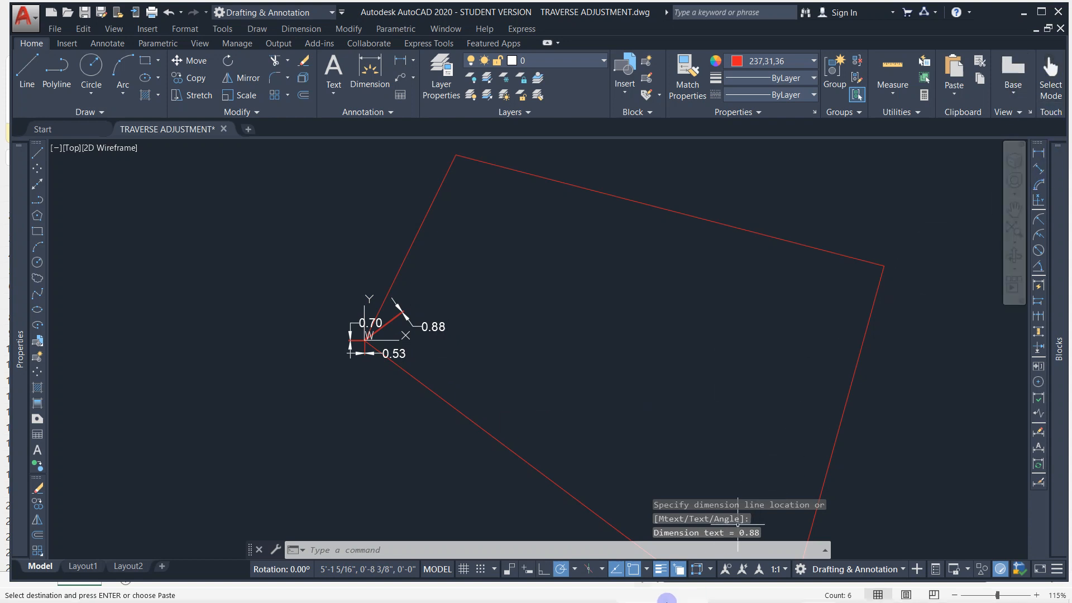
# Switch to the survey traverse worksheet in Excel and copy the SQRT(D12^2+E12^2) part of F12 into F14 as its own formula
pyautogui.moveTo(673, 595)
pyautogui.click(572, 596)
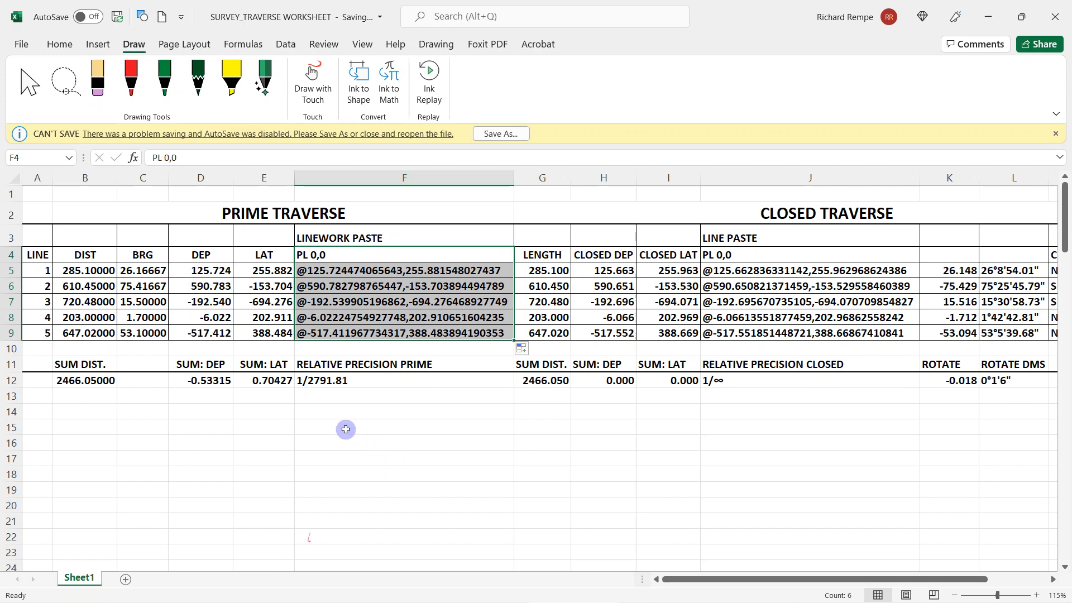
pyautogui.doubleClick(325, 382)
pyautogui.click(387, 385)
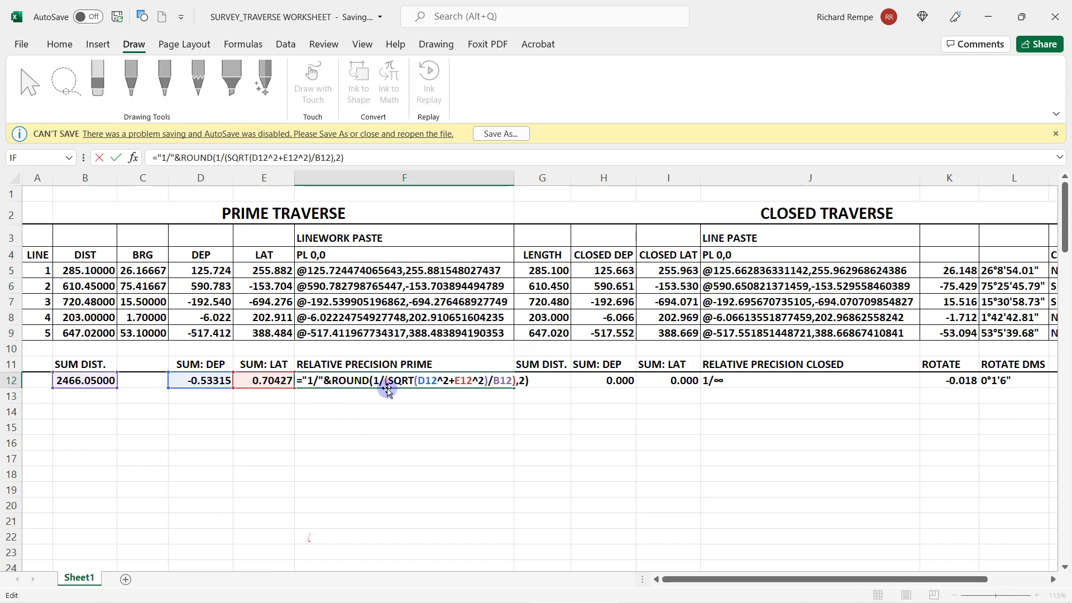
pyautogui.moveTo(389, 383); pyautogui.dragTo(486, 389)
pyautogui.hotkey('ctrl', 'c')
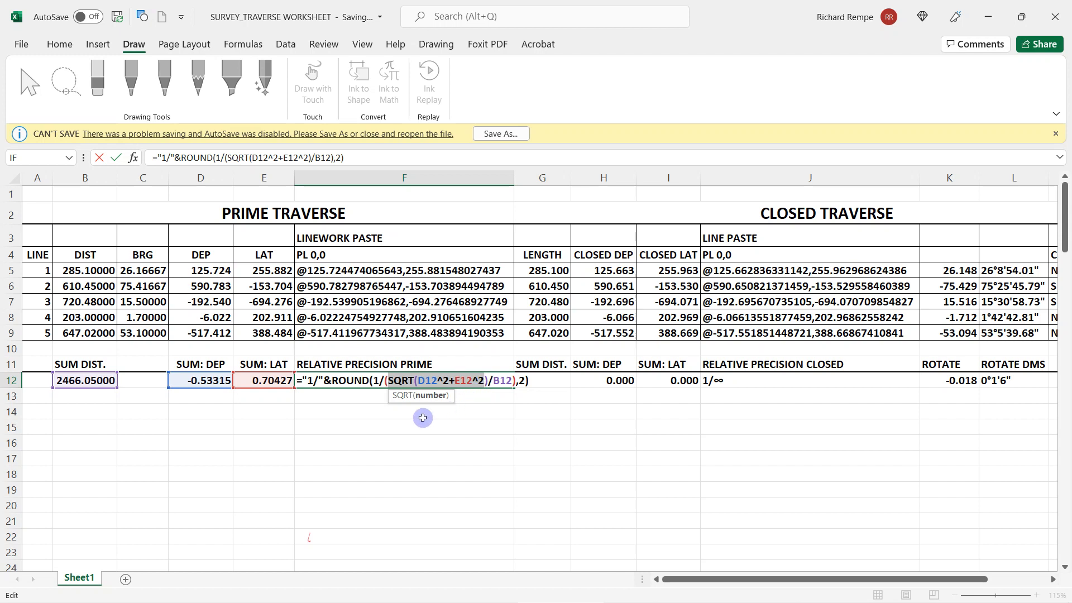
pyautogui.press('Escape')
pyautogui.click(321, 413)
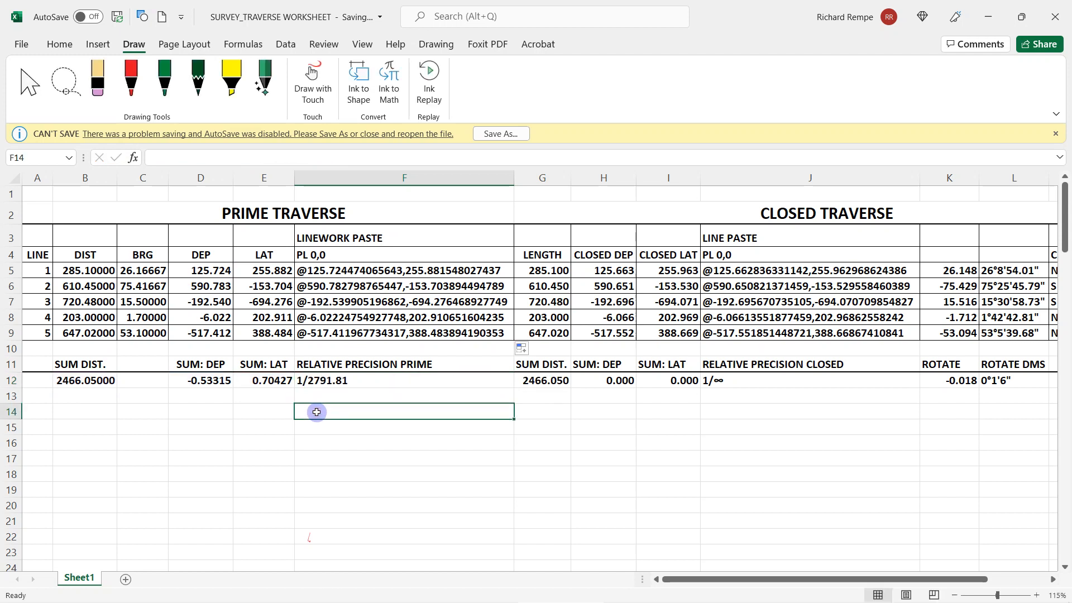
pyautogui.write('=')
pyautogui.hotkey('ctrl', 'v')
pyautogui.press('Return')
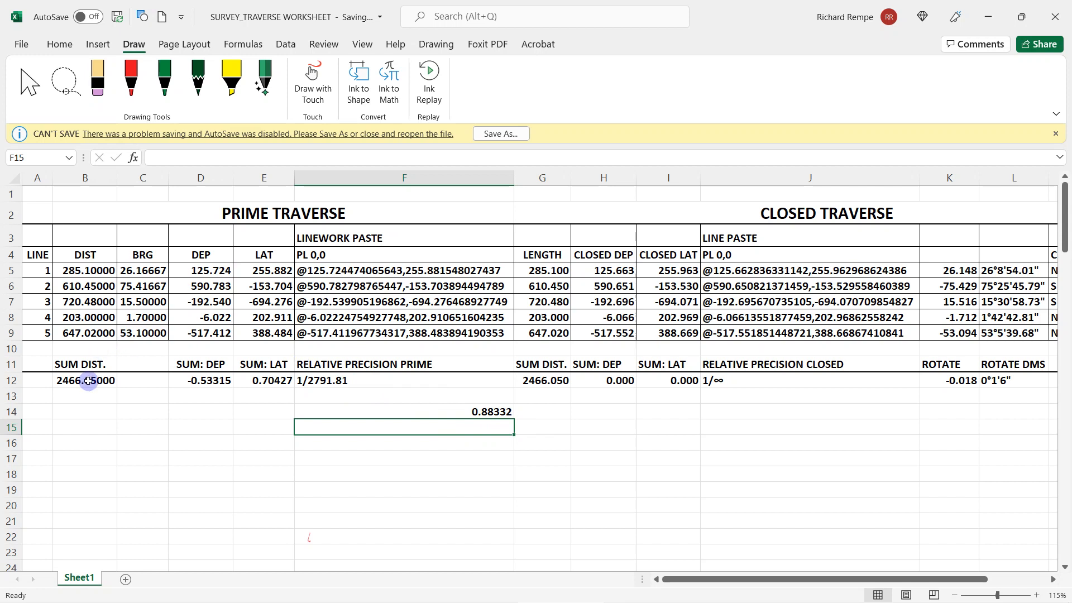
# Enter the formula =F14/B12 in G14 to divide the closure error by the total distance
pyautogui.click(542, 414)
pyautogui.write('=')
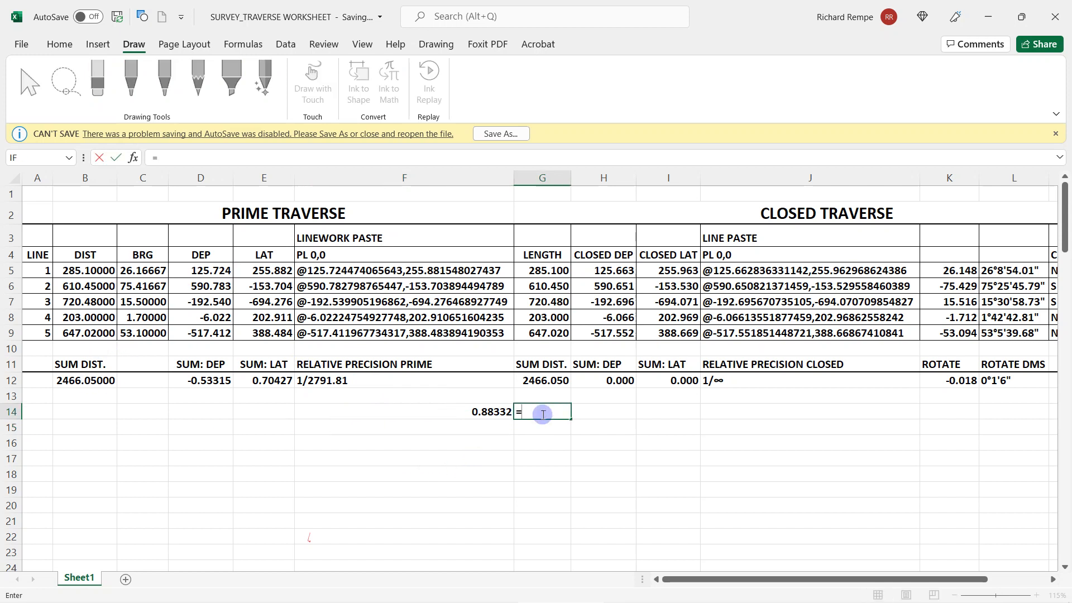
pyautogui.click(491, 412)
pyautogui.write('/')
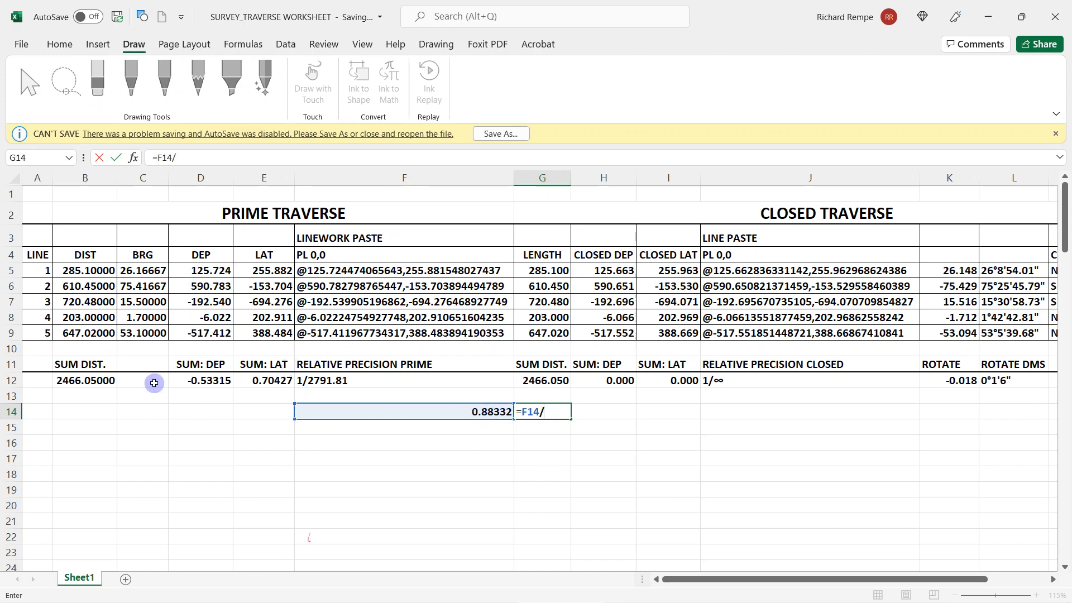
pyautogui.click(99, 379)
pyautogui.press('Return')
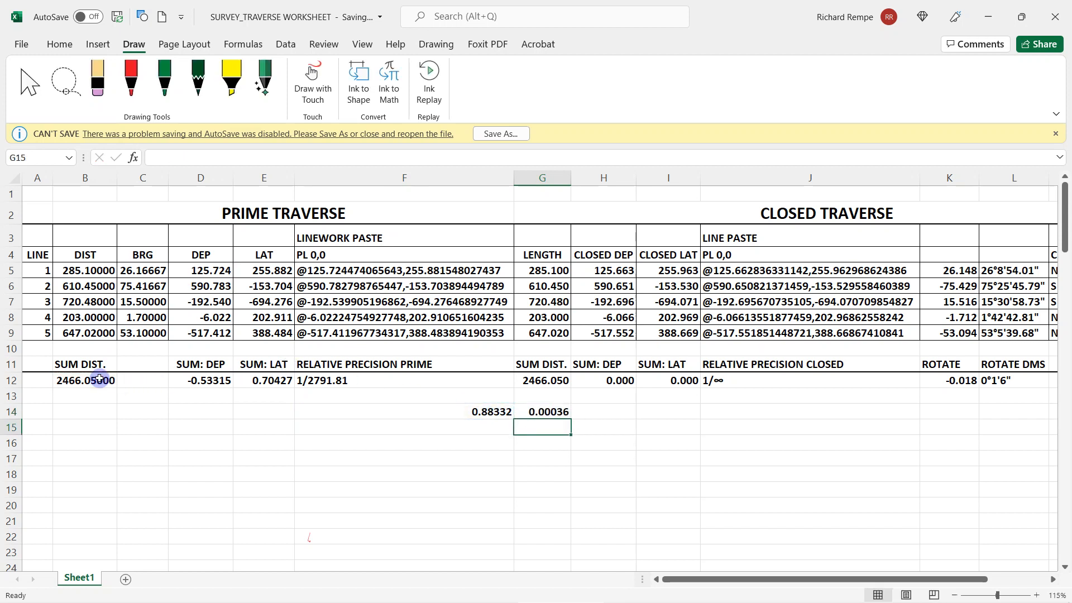
# Change the G14 formula to its reciprocal, =1/(F14/B12)
pyautogui.click(539, 413)
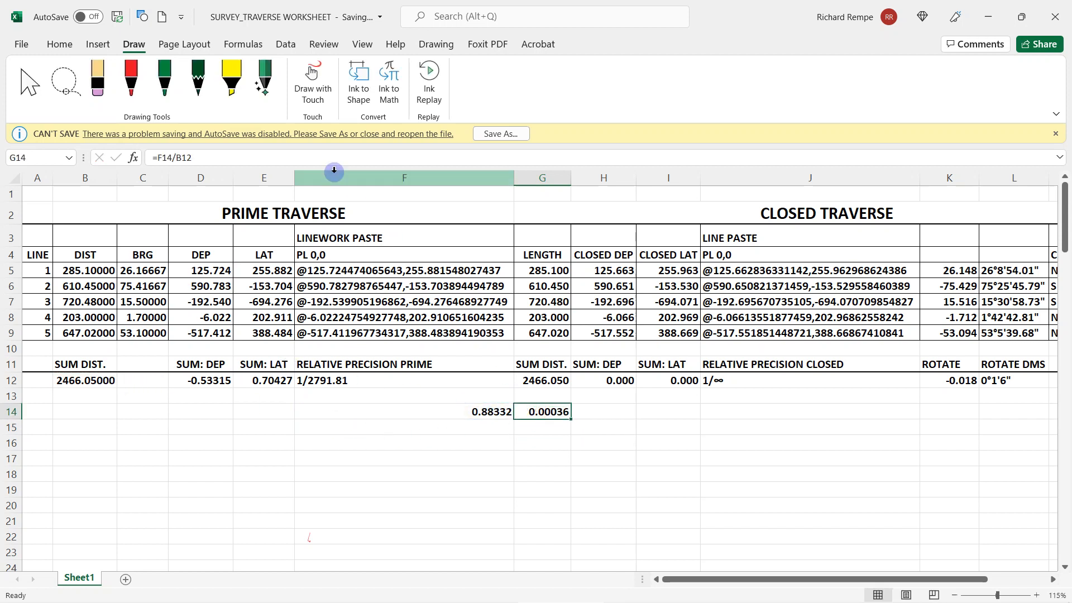
pyautogui.click(157, 154)
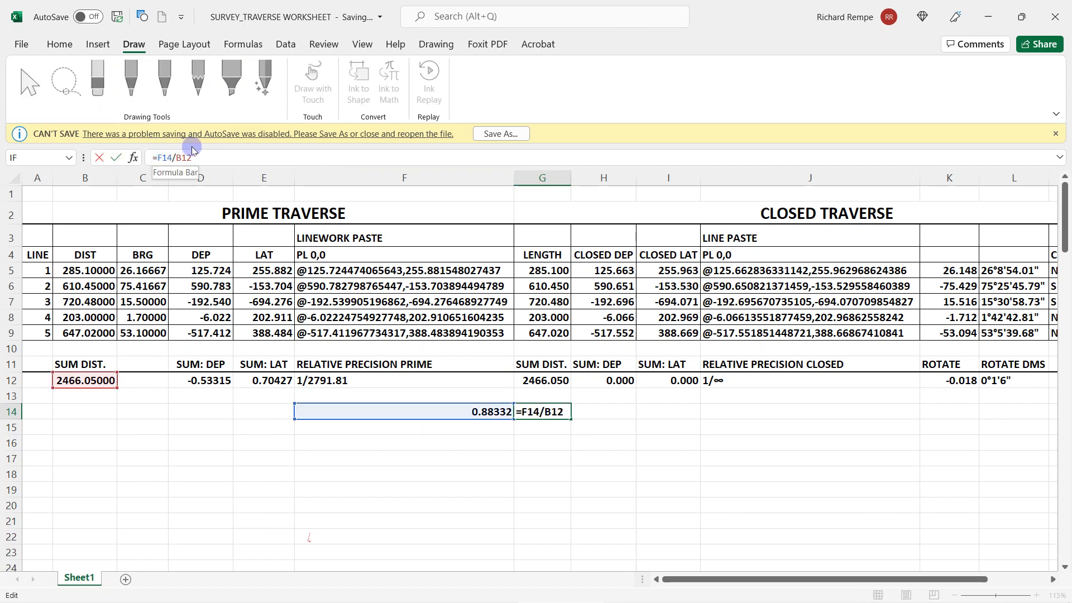
pyautogui.write('1/')
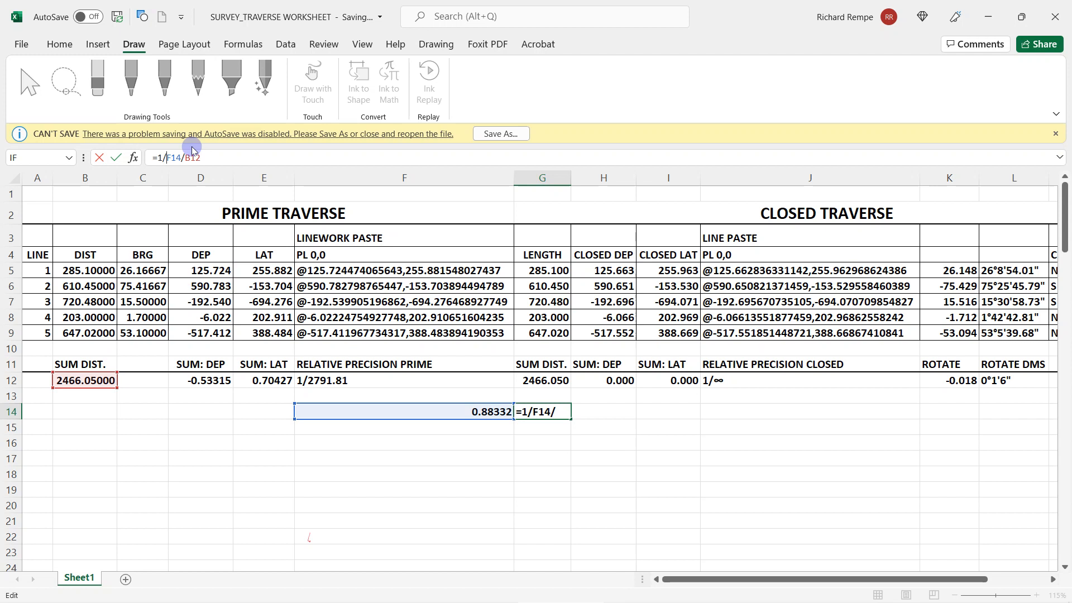
pyautogui.write('(')
pyautogui.write(')')
pyautogui.press('Return')
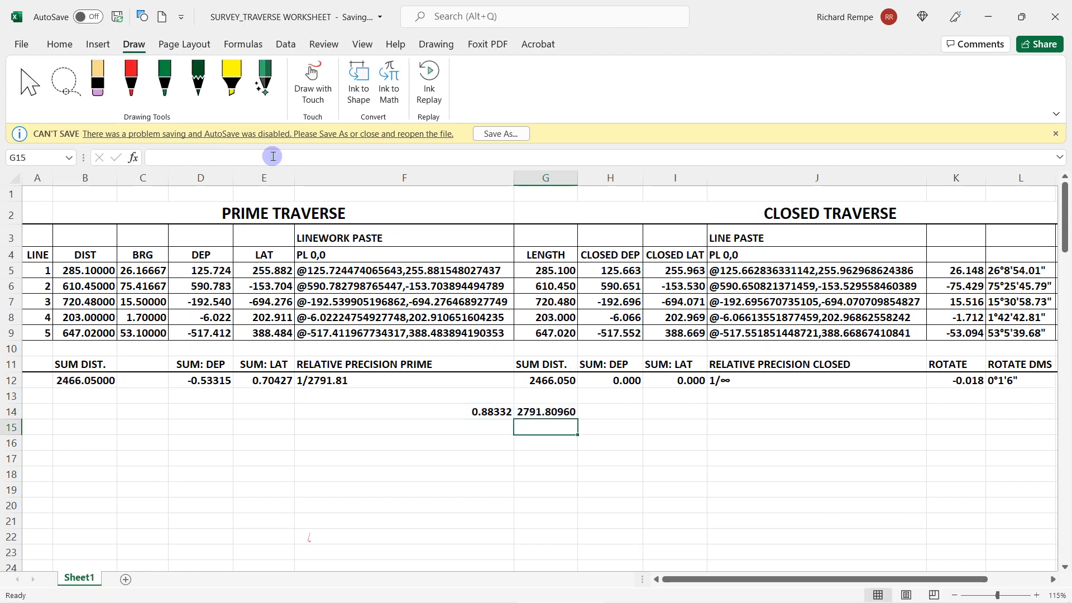
# Compare G14 with the relative precision formula in F12, and clear the check calculations in F14:G14
pyautogui.click(554, 415)
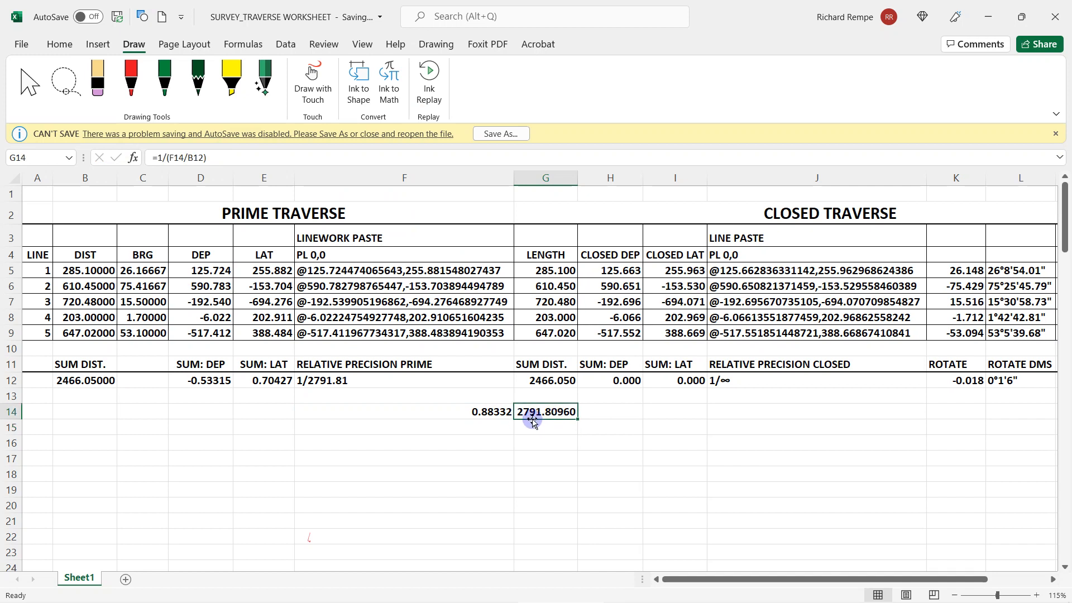
pyautogui.click(325, 383)
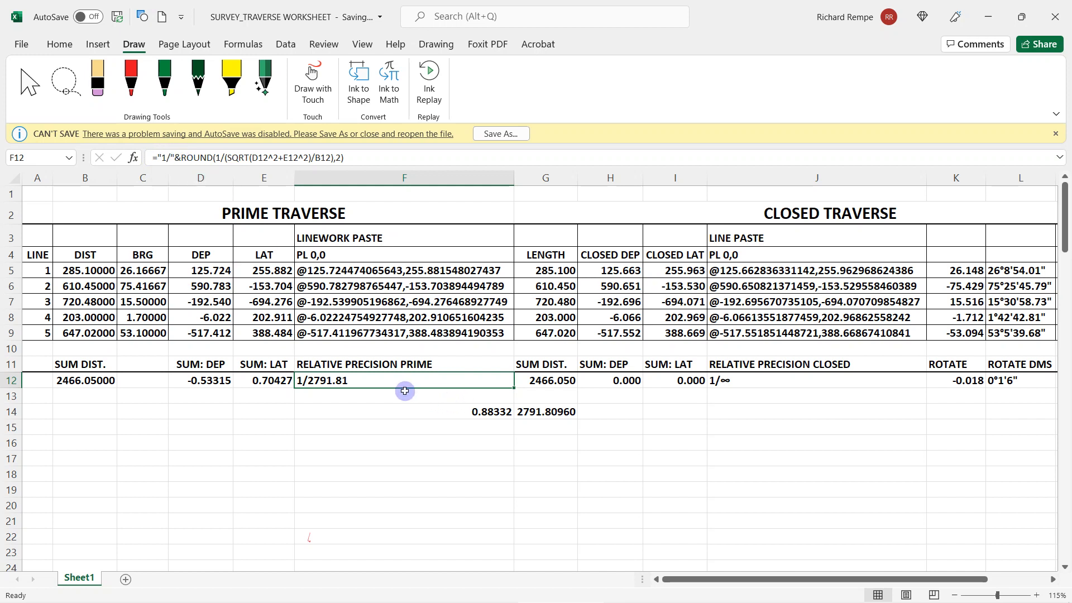
pyautogui.click(542, 412)
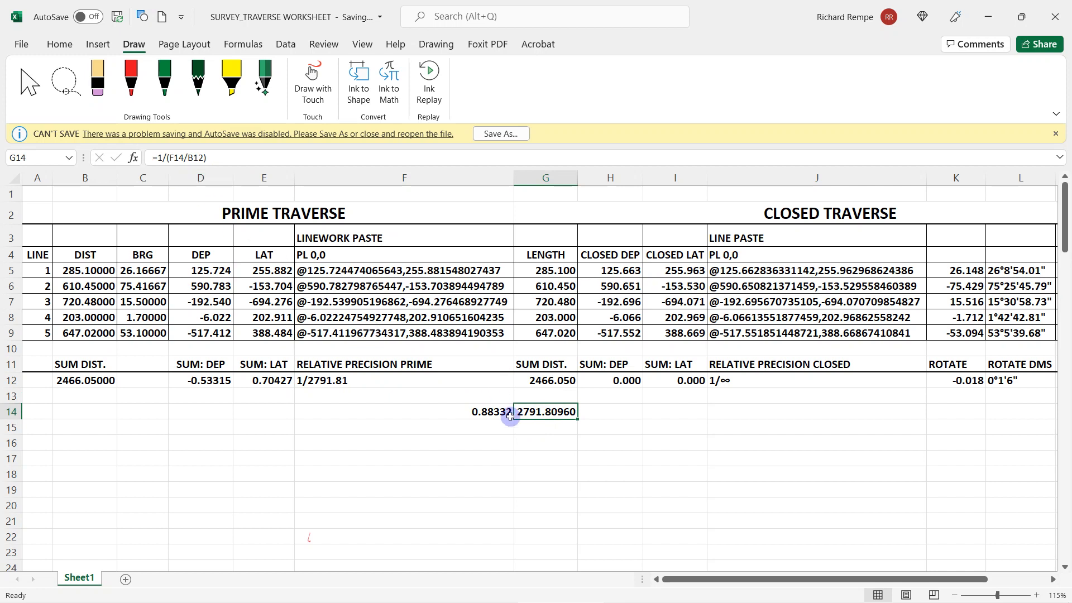
pyautogui.click(355, 380)
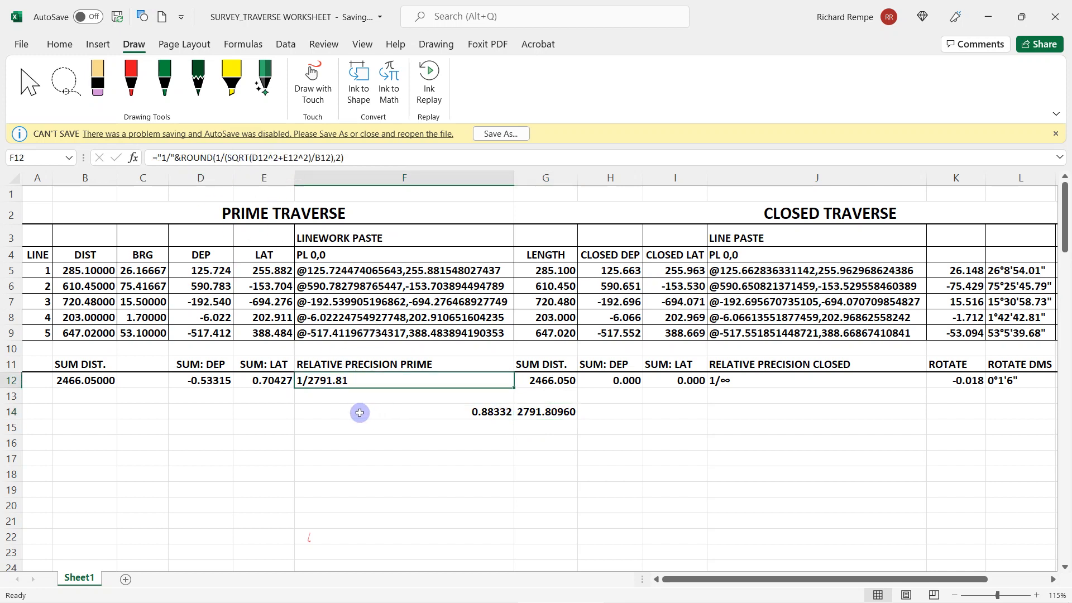
pyautogui.click(484, 413)
pyautogui.moveTo(485, 413); pyautogui.dragTo(555, 414)
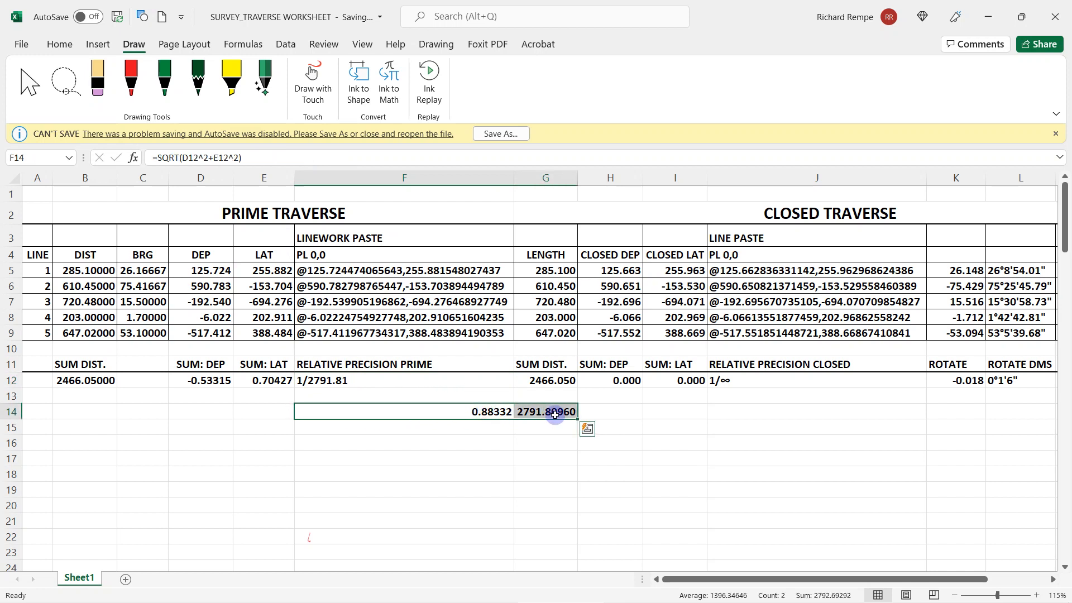
pyautogui.click(436, 426)
# Check the formulas in F12 and G12, and narrow column F so the closed traverse columns fit on screen
pyautogui.click(336, 382)
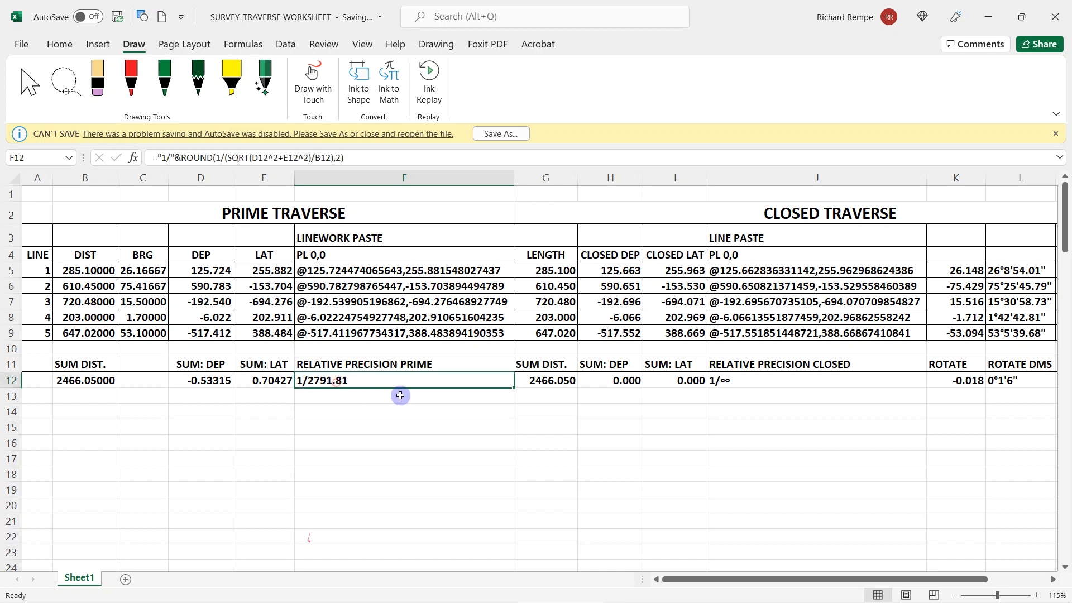
pyautogui.click(543, 386)
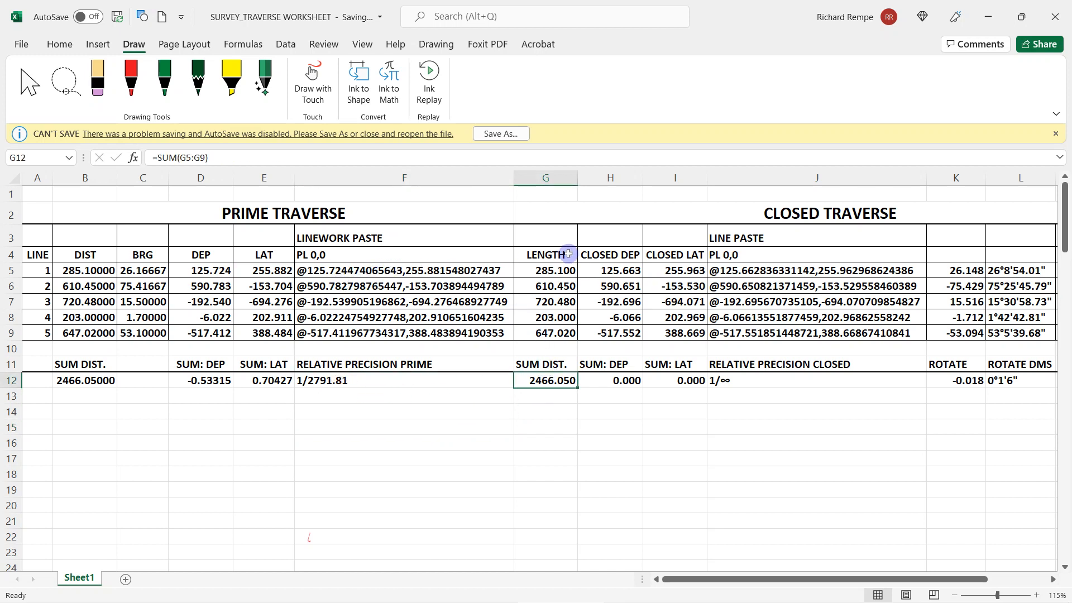
pyautogui.moveTo(509, 177); pyautogui.dragTo(392, 178)
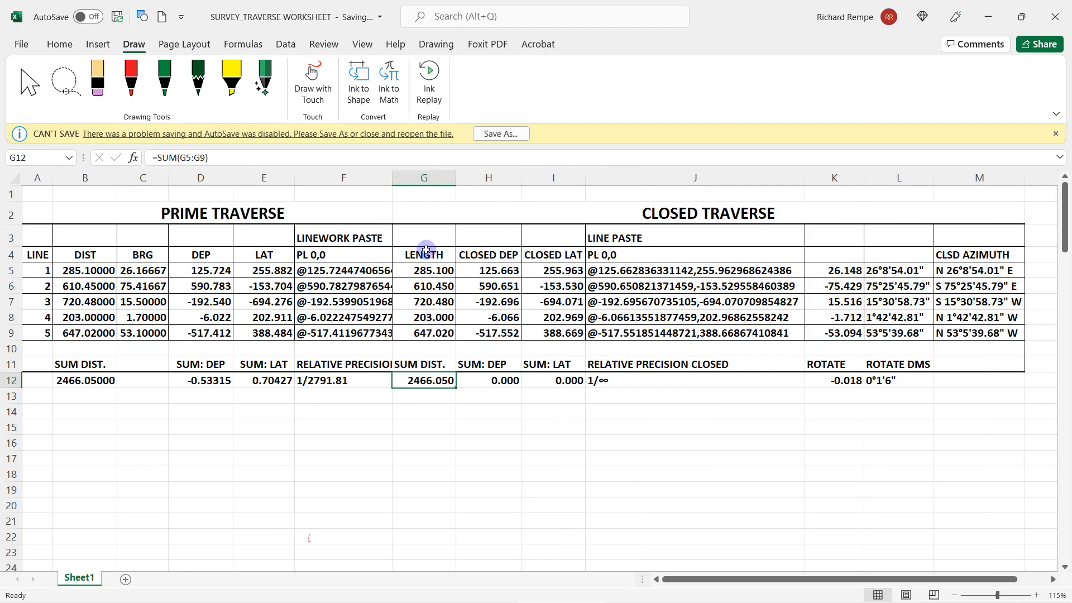
# Examine which prime traverse cell the closed traverse length formula in G5 refers to
pyautogui.doubleClick(423, 270)
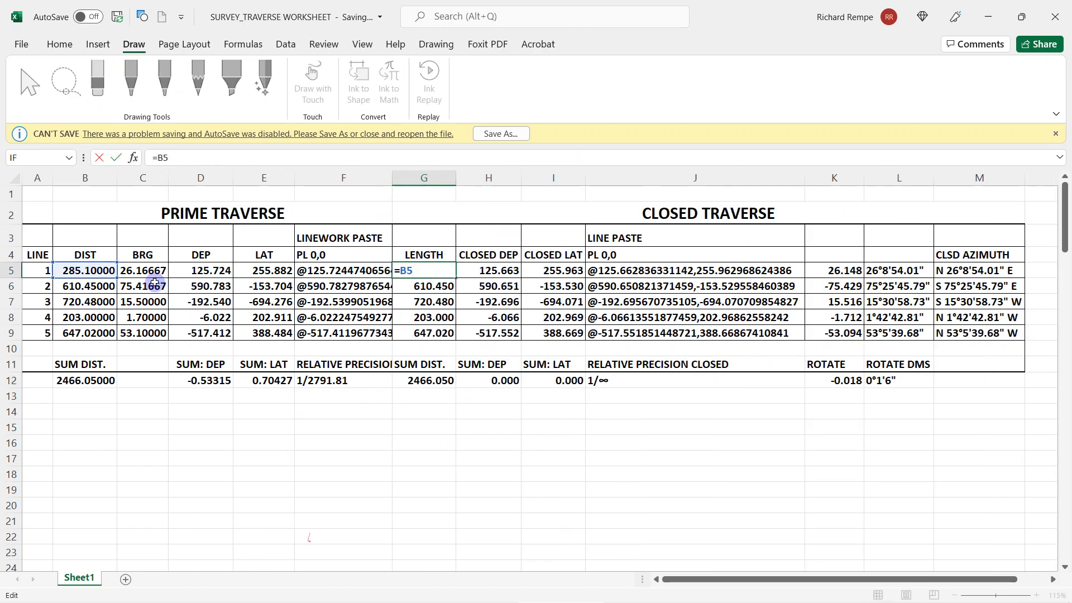
pyautogui.doubleClick(414, 271)
pyautogui.press('Escape')
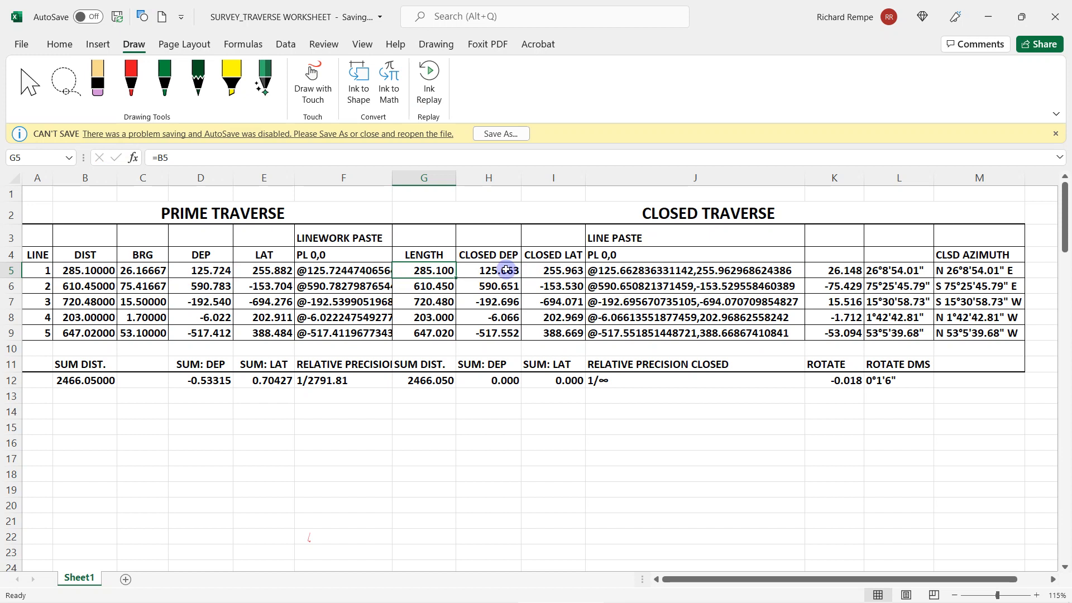
# Examine the closed departure formula in H5 and the cells it references, leaving the formula as it is
pyautogui.click(504, 271)
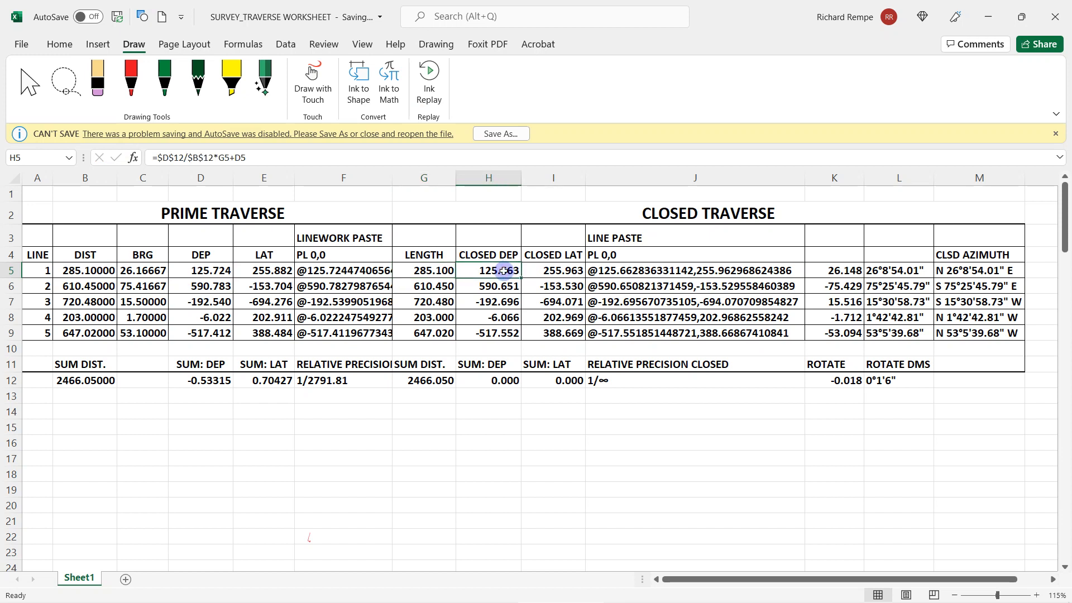
pyautogui.doubleClick(482, 270)
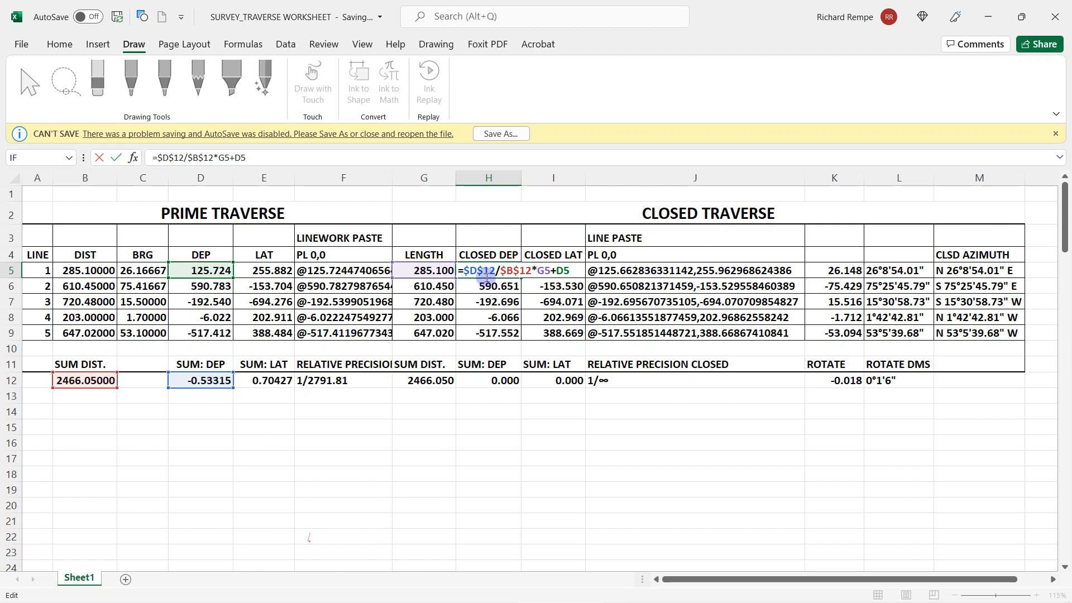
pyautogui.press('Escape')
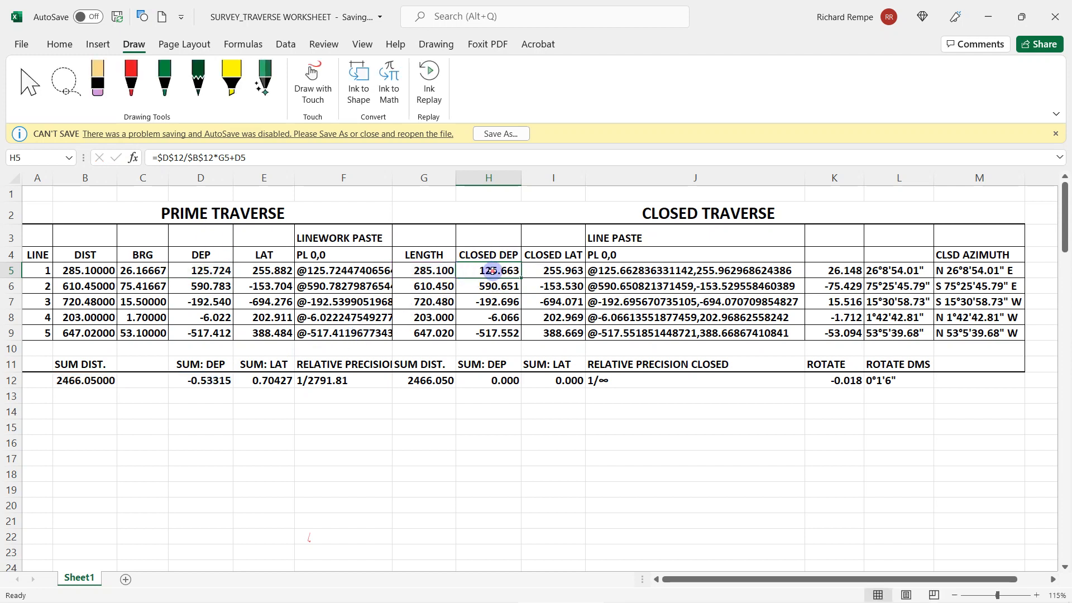
pyautogui.doubleClick(492, 270)
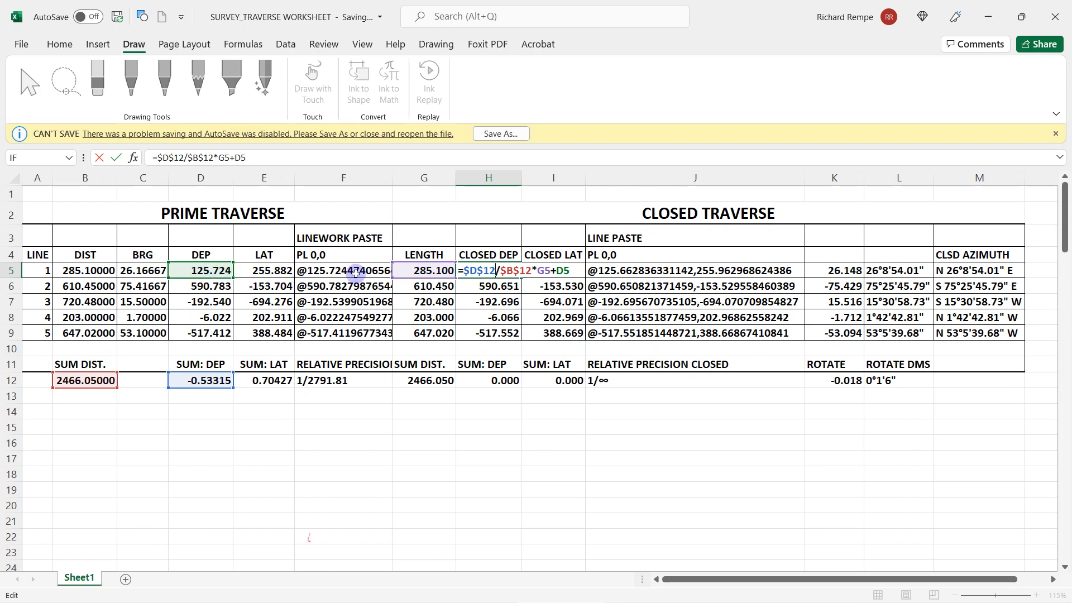
pyautogui.hotkey('ctrl', 'Return')
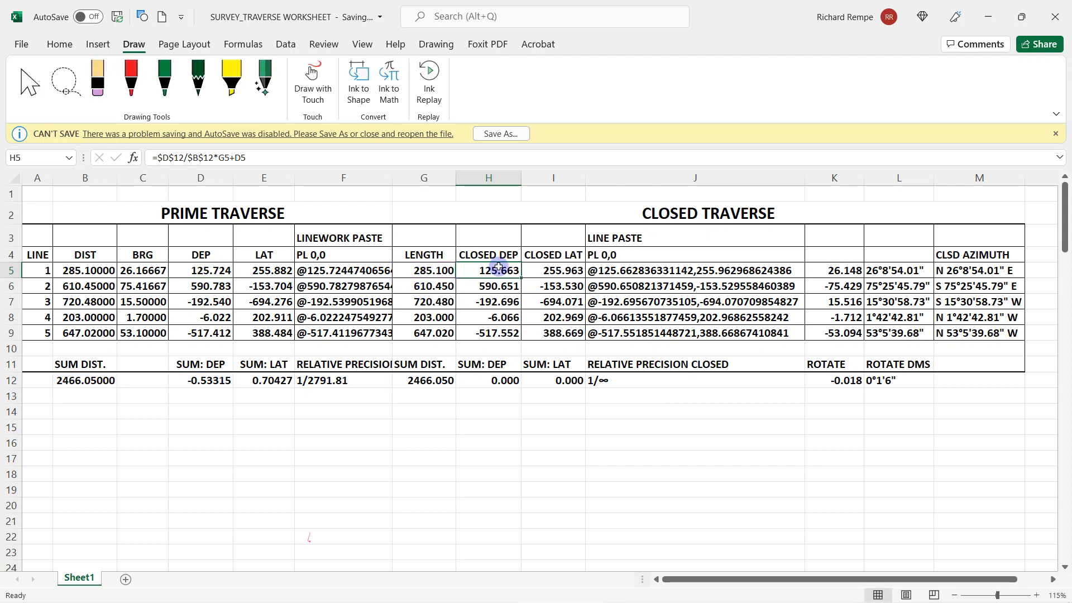
# Examine the closed latitude formula in I5 and the line paste entries in J4 and J5
pyautogui.click(548, 270)
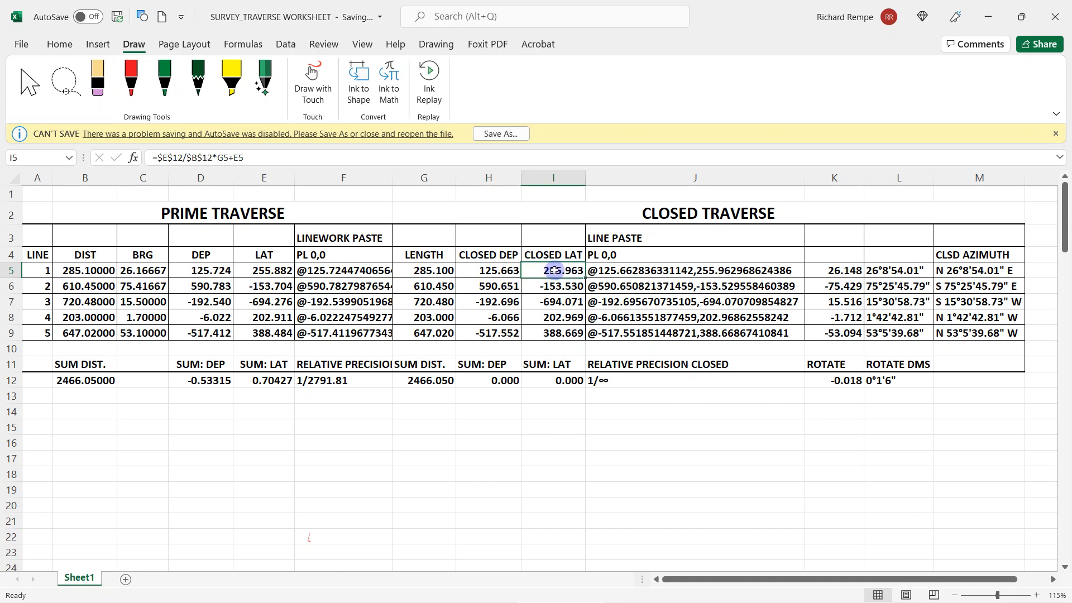
pyautogui.doubleClick(555, 271)
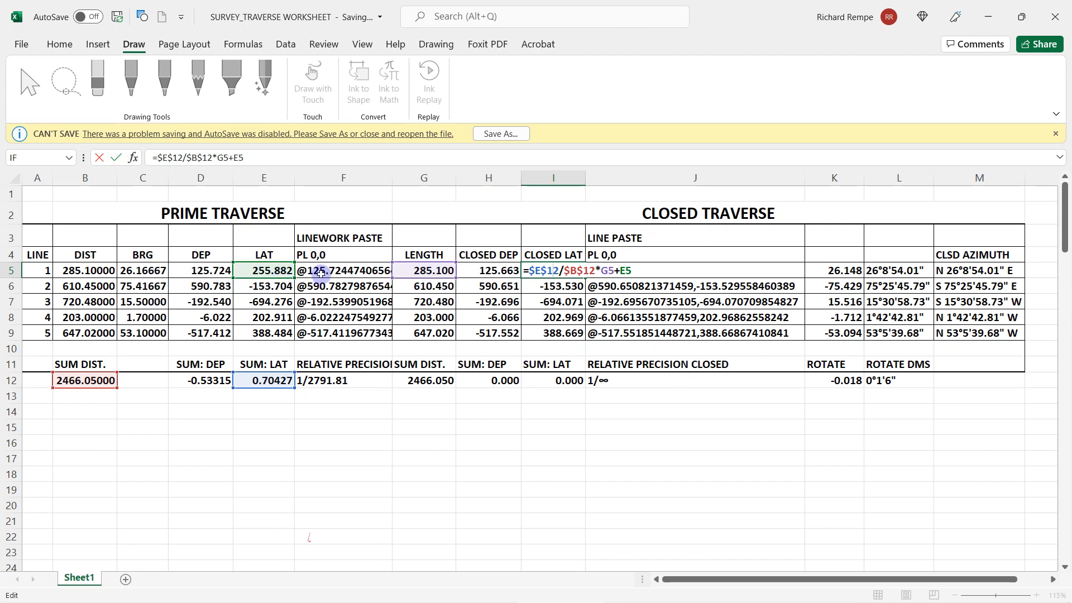
pyautogui.hotkey('ctrl', 'Return')
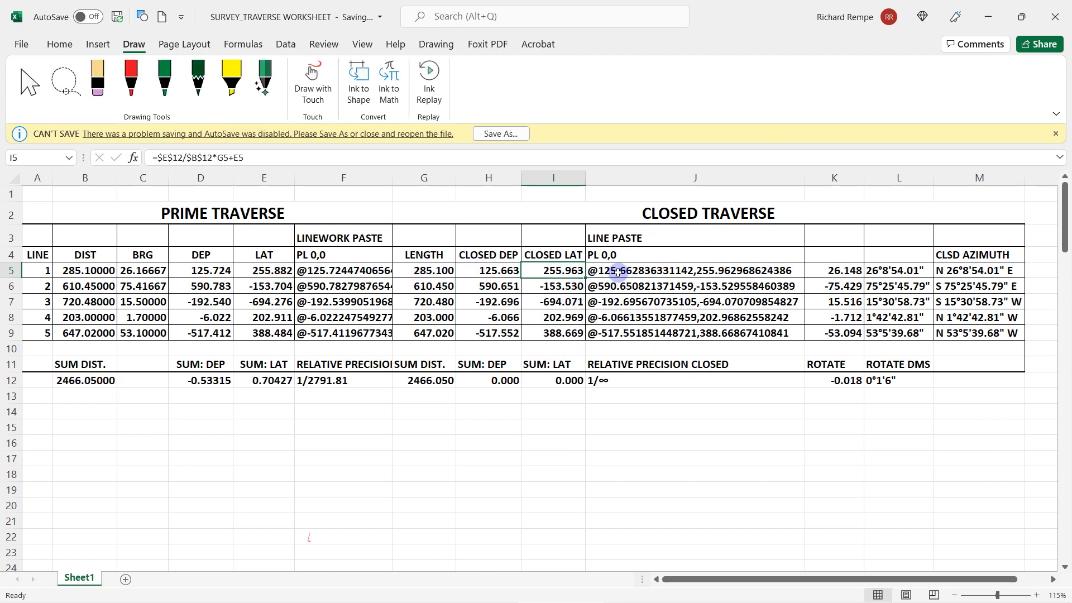
pyautogui.click(620, 272)
pyautogui.click(624, 257)
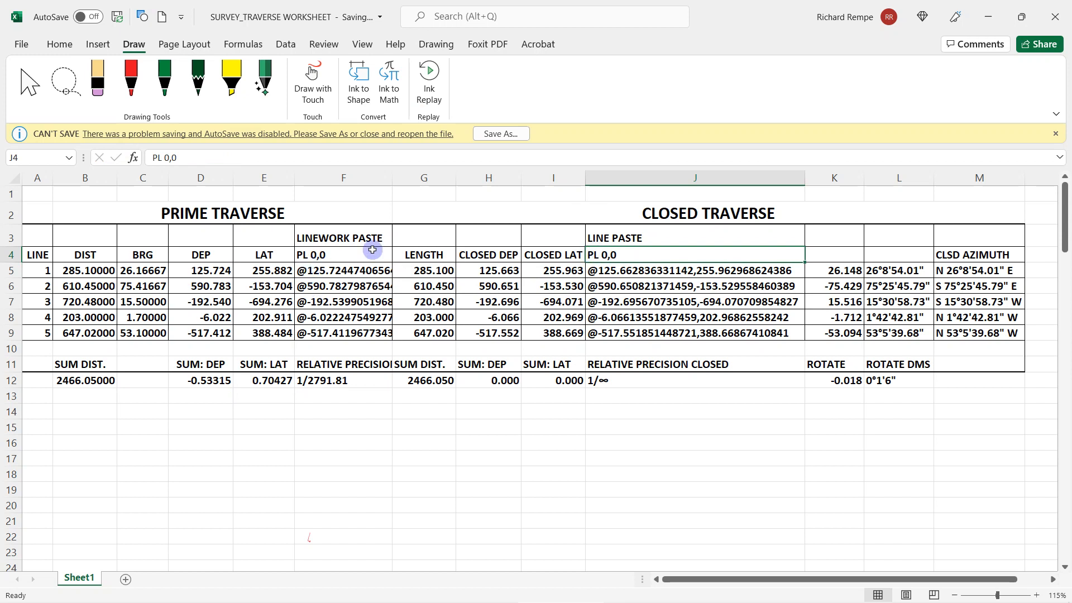
pyautogui.click(621, 271)
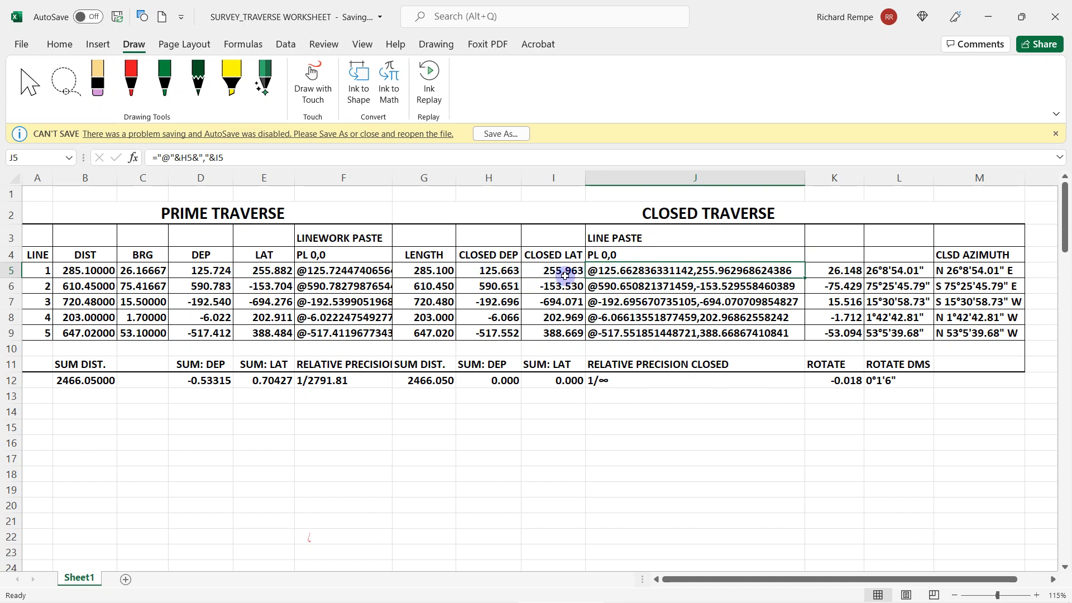
# Copy the closed traverse line paste cells J4:J9
pyautogui.moveTo(631, 255); pyautogui.dragTo(632, 331)
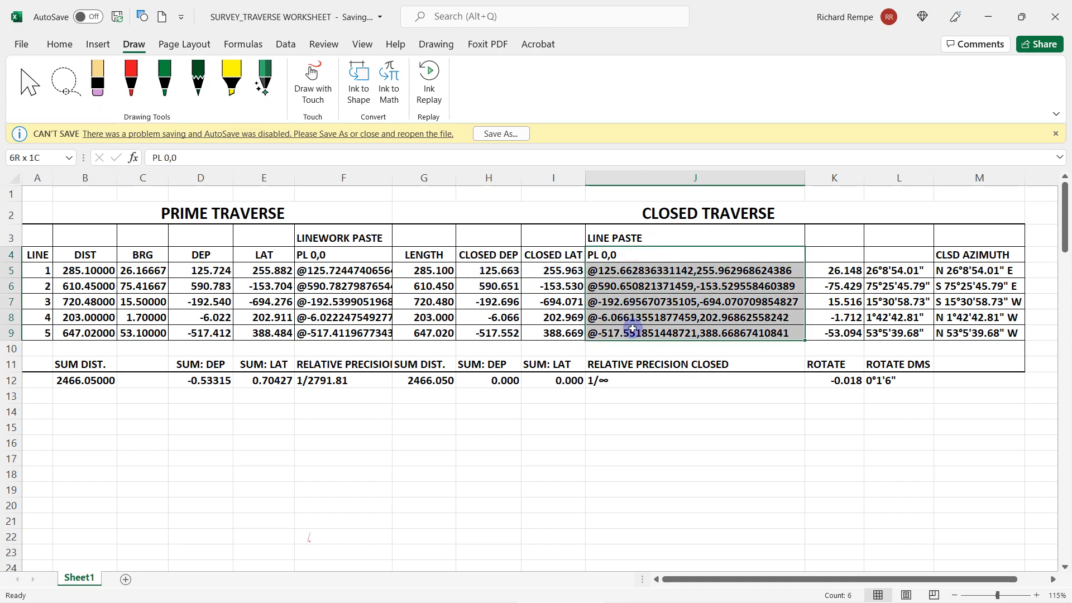
pyautogui.rightClick(634, 313)
pyautogui.click(663, 237)
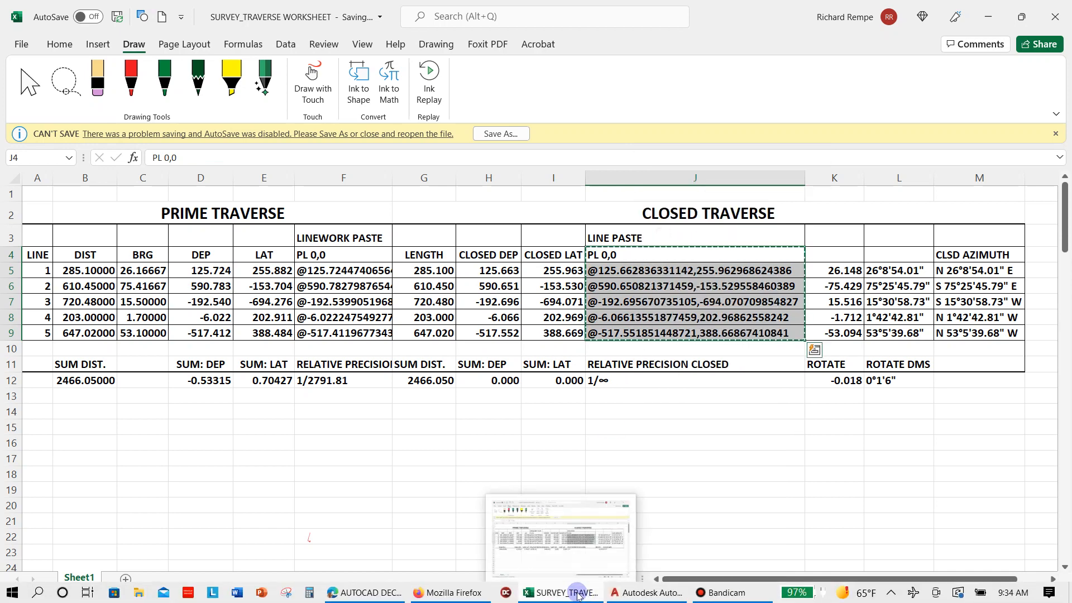
# Switch to the traverse adjustment drawing in AutoCAD and set the current object color to green 88,186,72
pyautogui.click(648, 592)
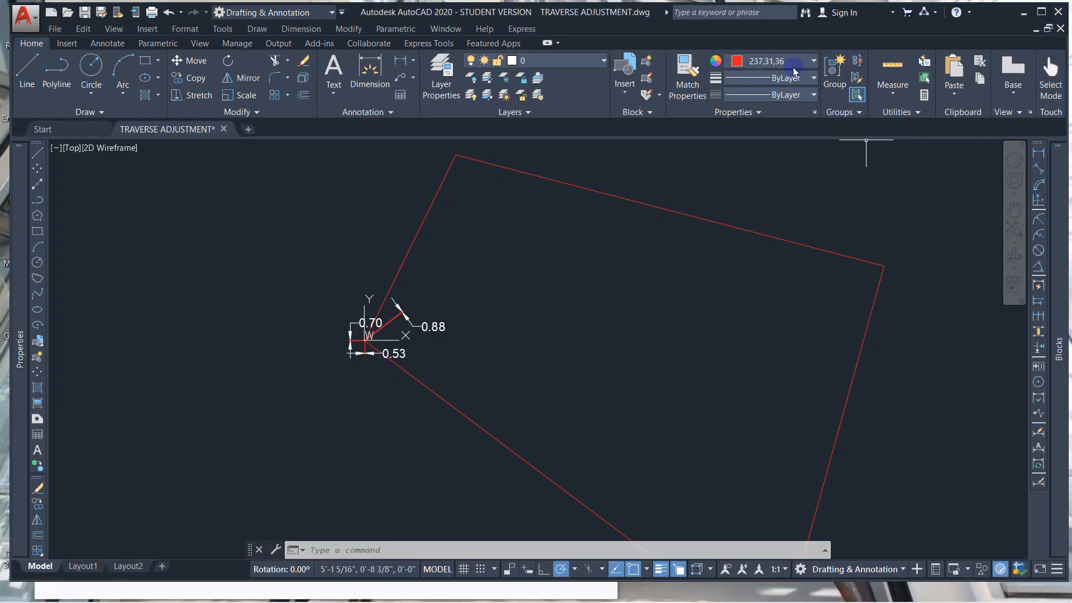
pyautogui.click(768, 61)
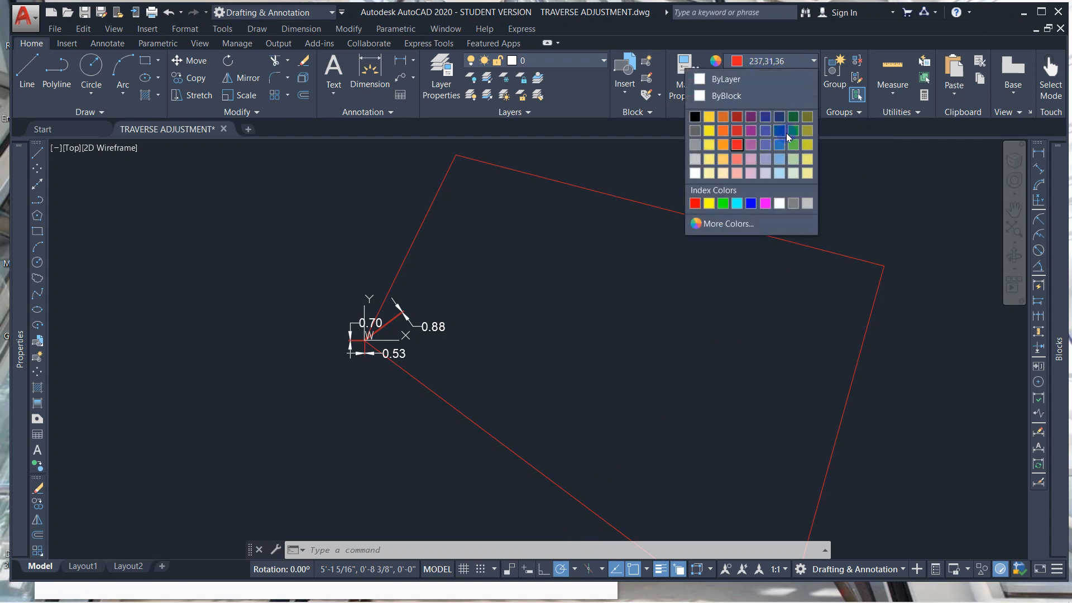
pyautogui.click(794, 141)
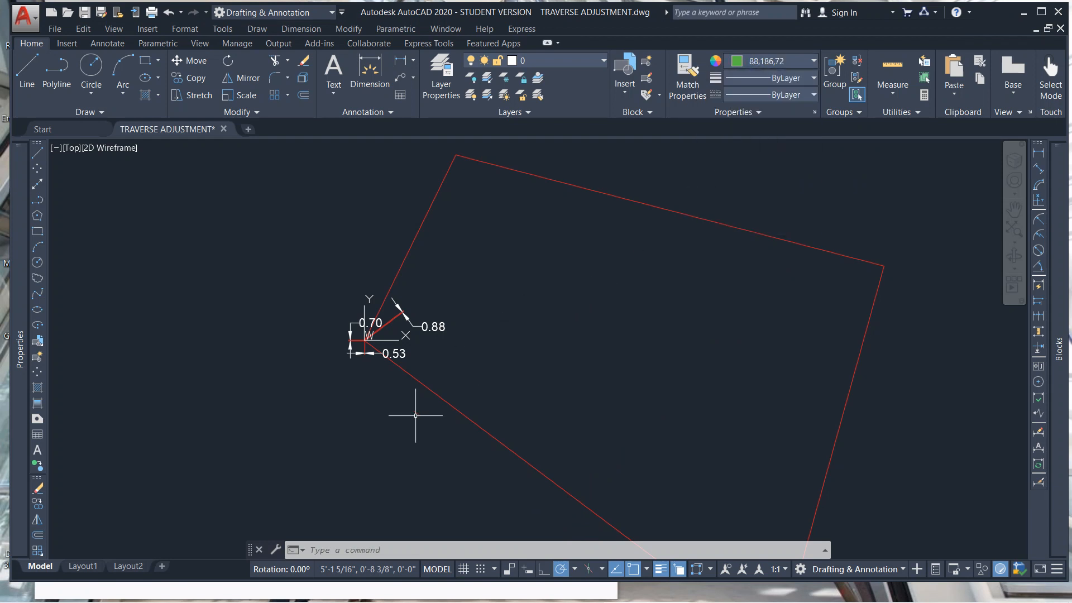
# Draw the closed traverse polyline by pasting the copied coordinates as command input, and inspect its closure at the origin
pyautogui.click(373, 548)
pyautogui.hotkey('ctrl', 'v')
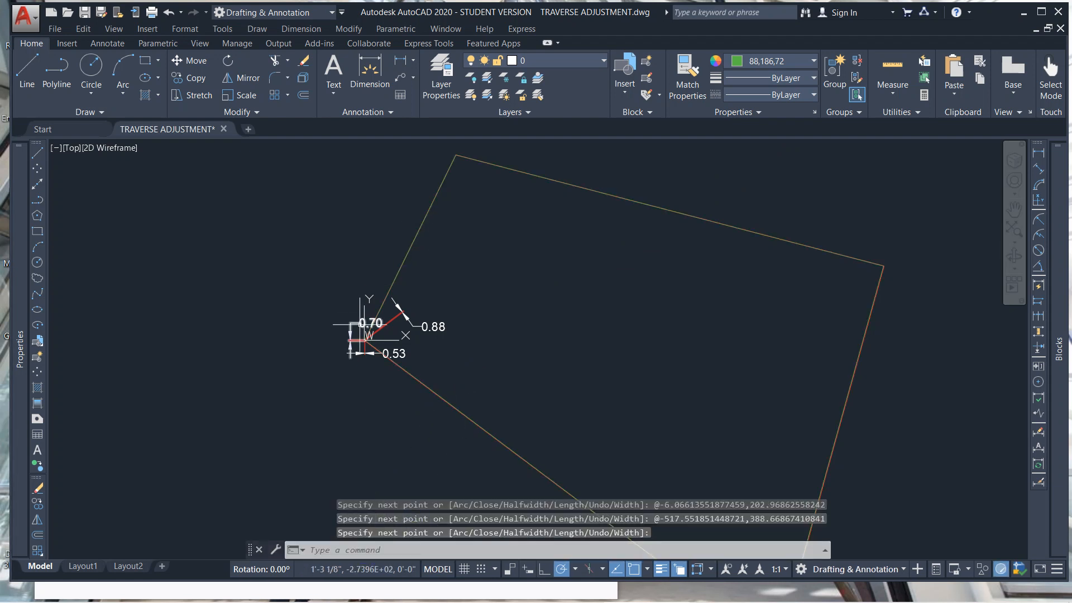
pyautogui.scroll(10, 366, 338)
pyautogui.scroll(-3, 312, 338)
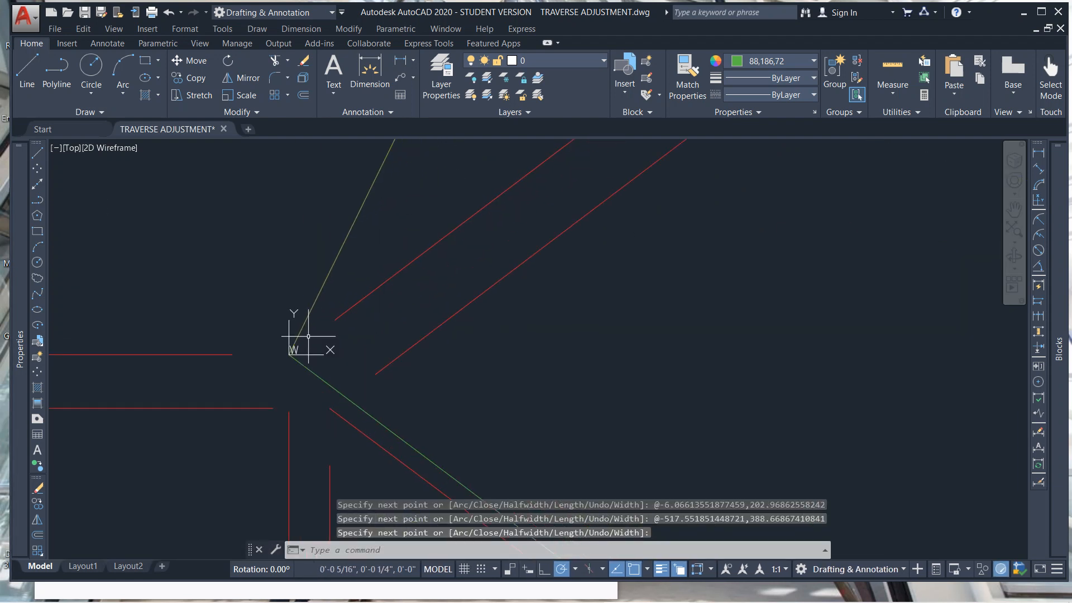
pyautogui.scroll(-8, 302, 348)
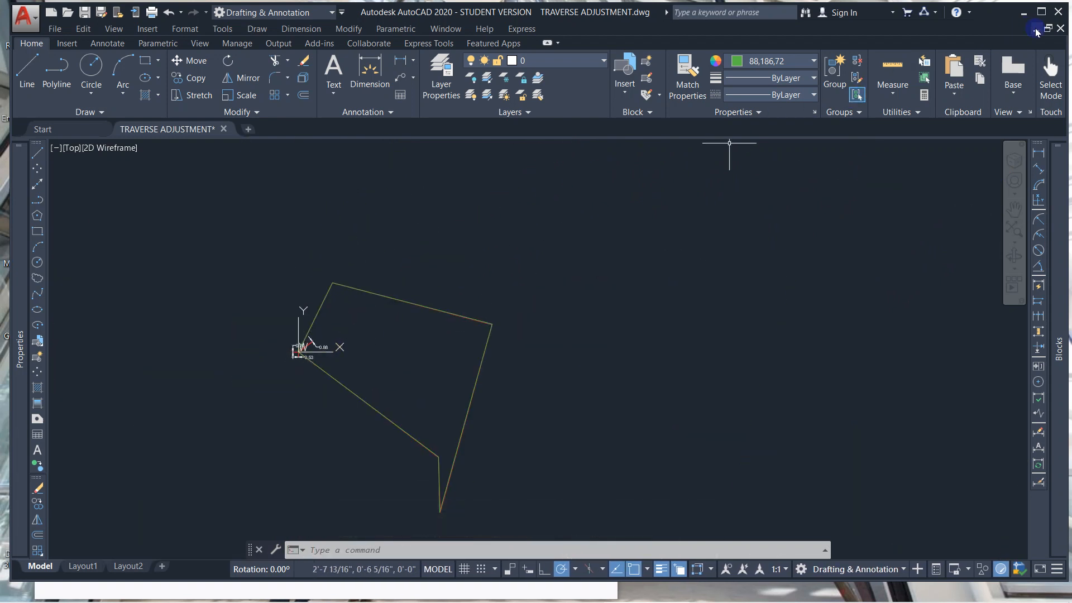
# Switch back to the traverse worksheet in Excel and examine the closed sums in G12 and H12 and the relative precision formula in J12
pyautogui.click(1022, 13)
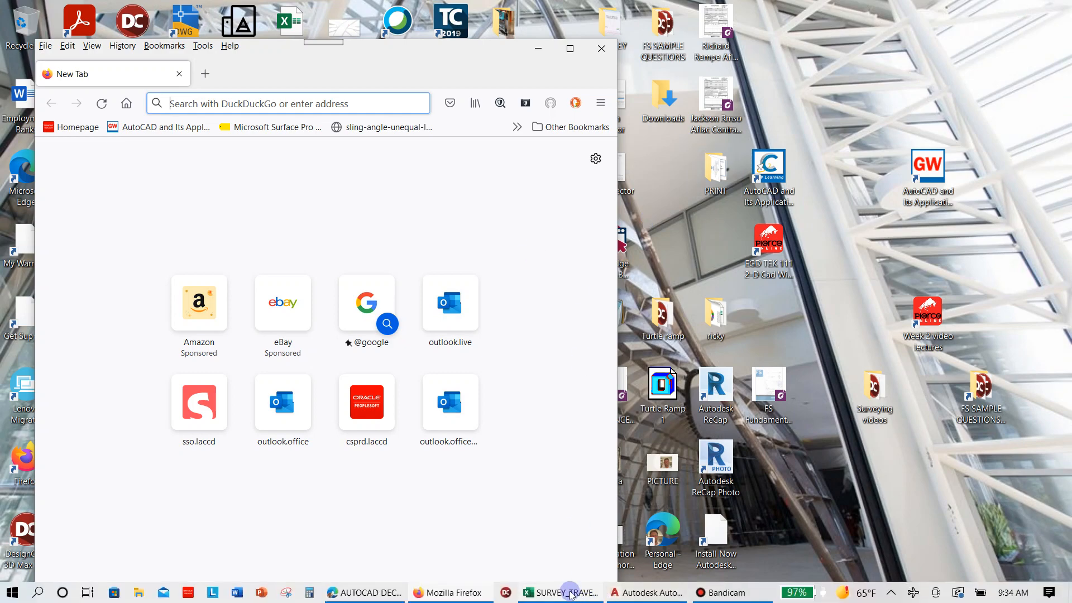
pyautogui.click(569, 593)
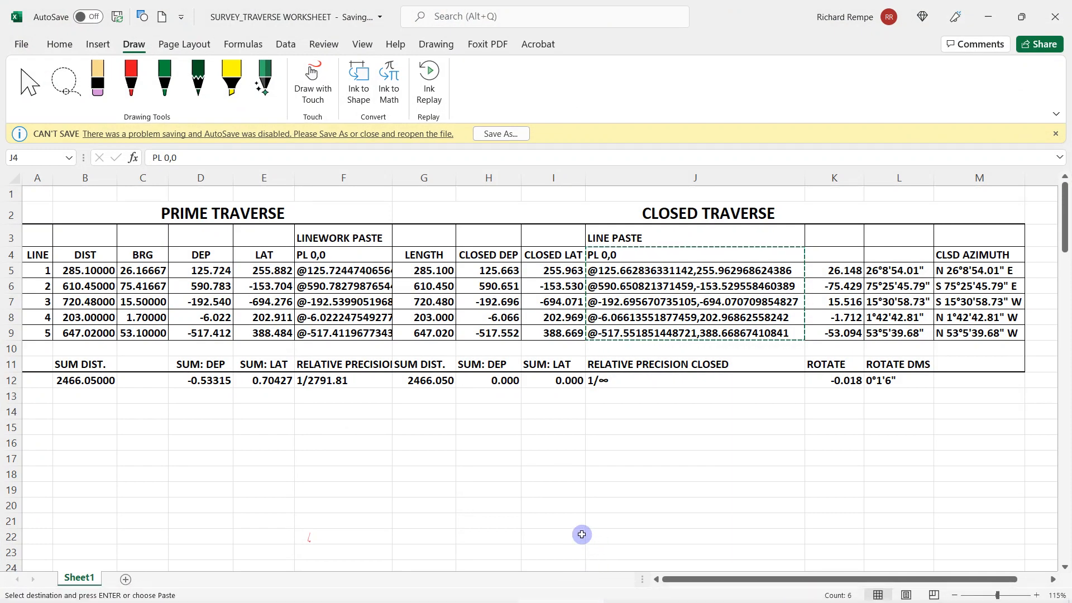
pyautogui.click(441, 380)
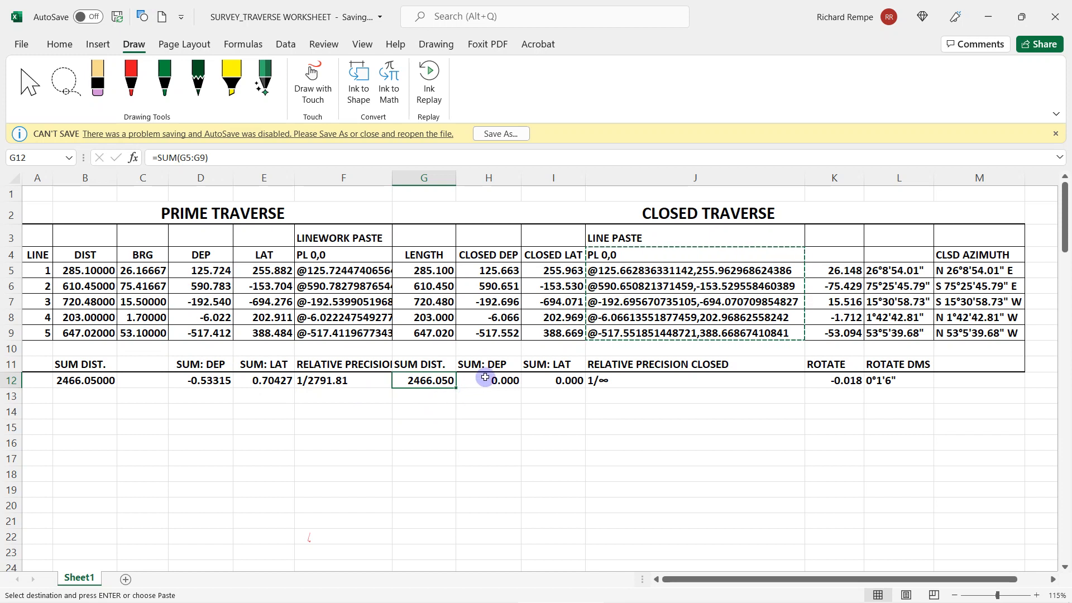
pyautogui.press('Escape')
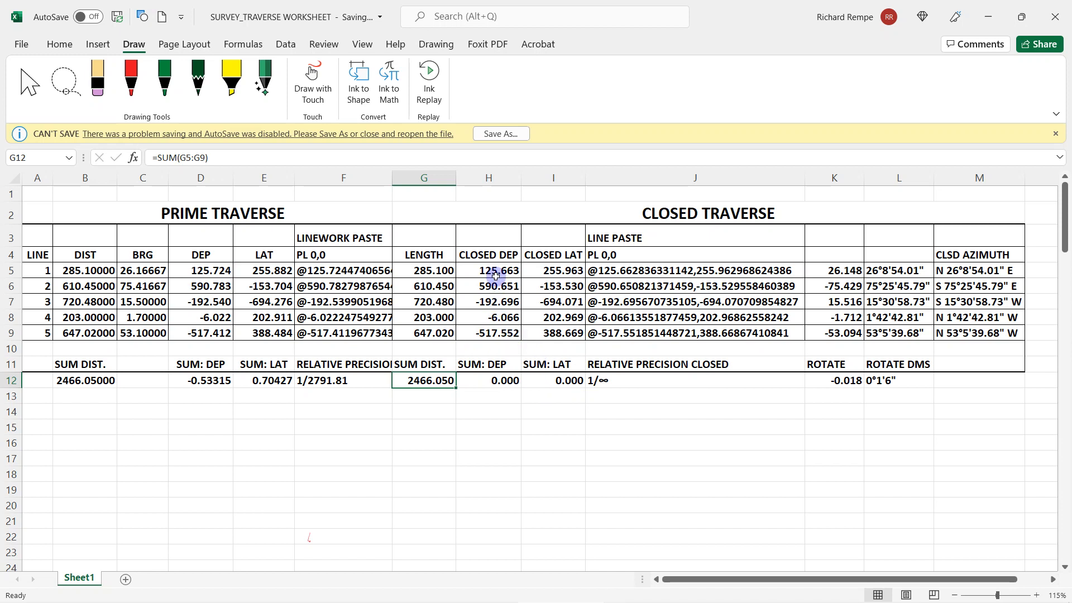
pyautogui.doubleClick(494, 384)
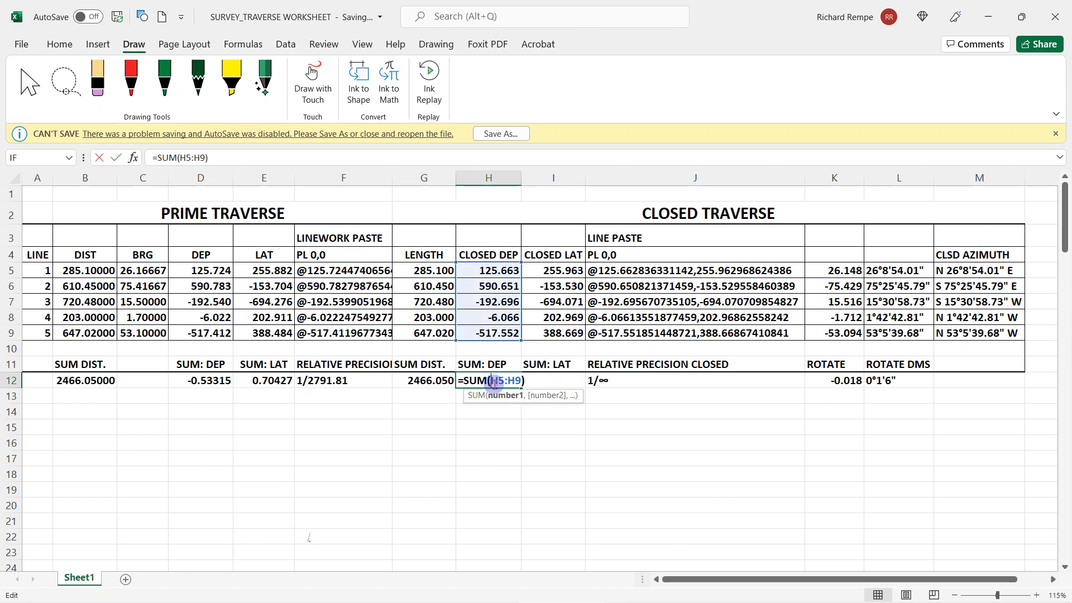
pyautogui.press('Escape')
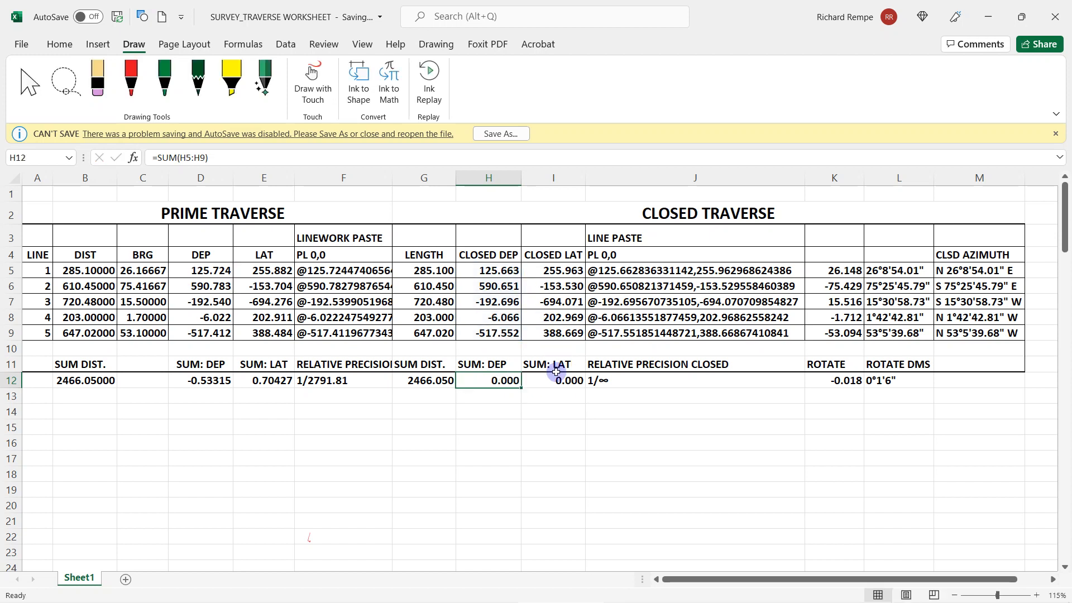
pyautogui.click(623, 380)
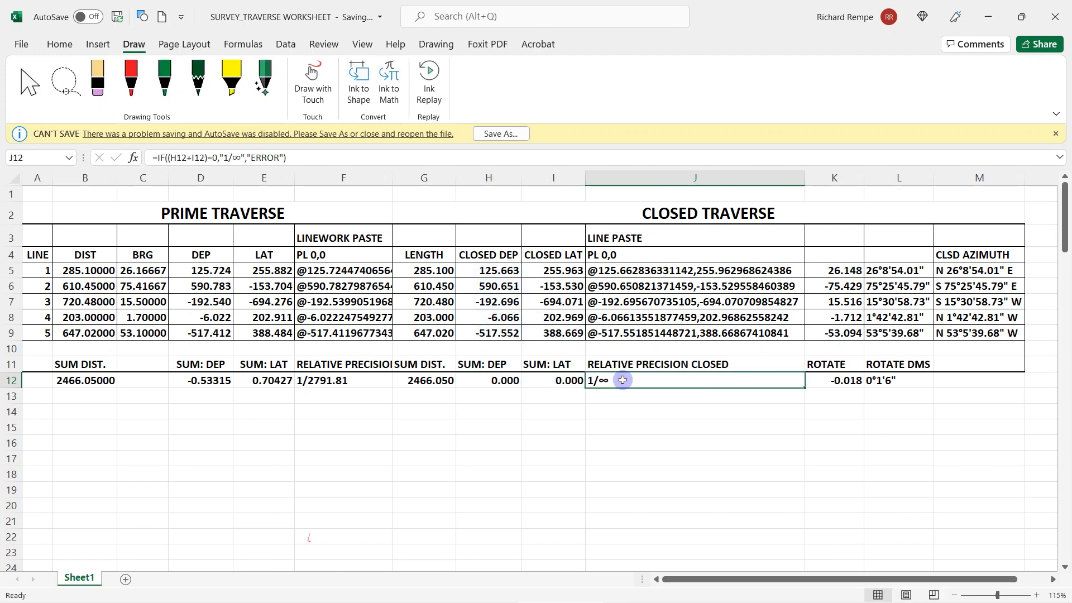
# Examine the closed traverse angle formula in K5 and the departure and latitude cells it references
pyautogui.hscroll(1, 743, 409)
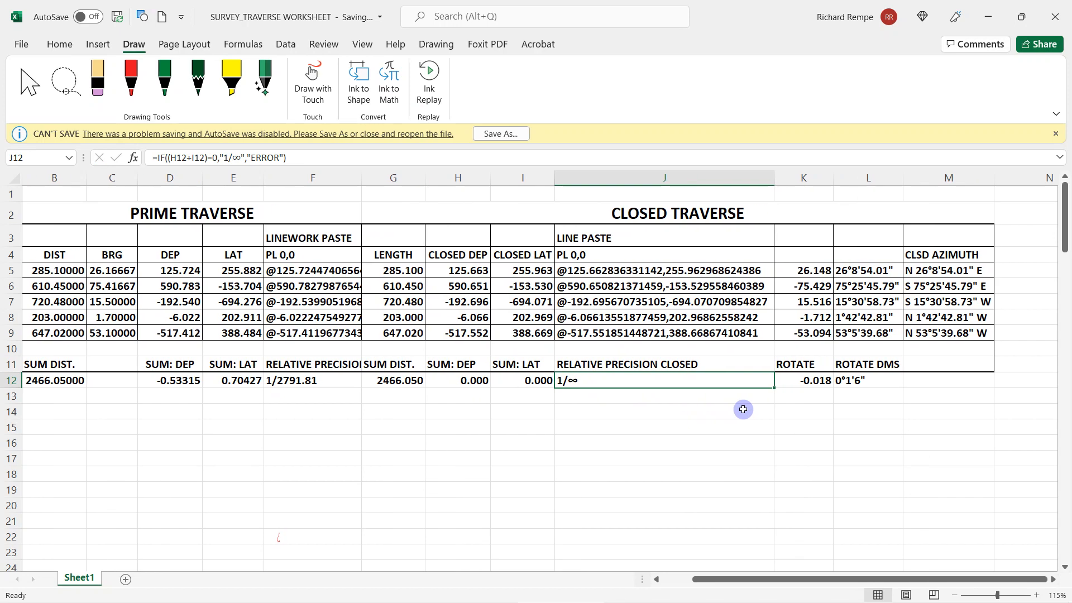
pyautogui.hscroll(1, 771, 410)
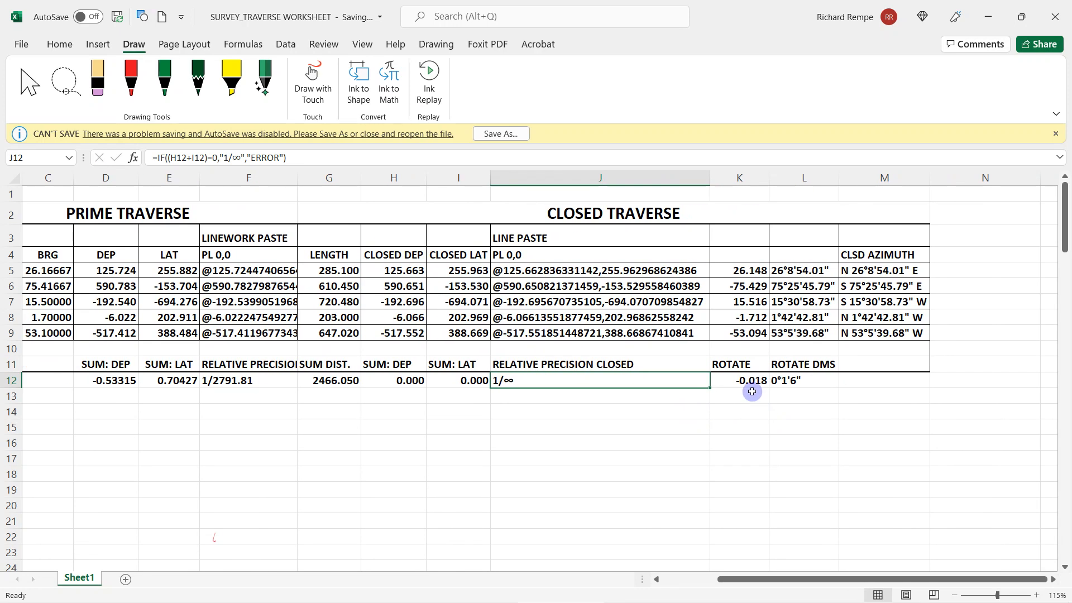
pyautogui.click(748, 270)
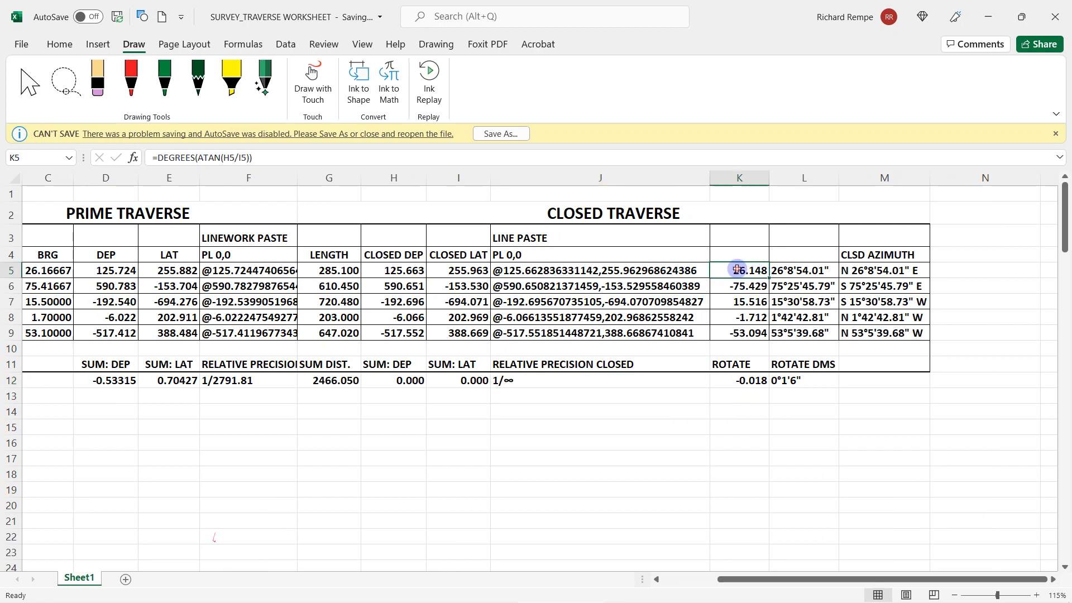
pyautogui.doubleClick(738, 271)
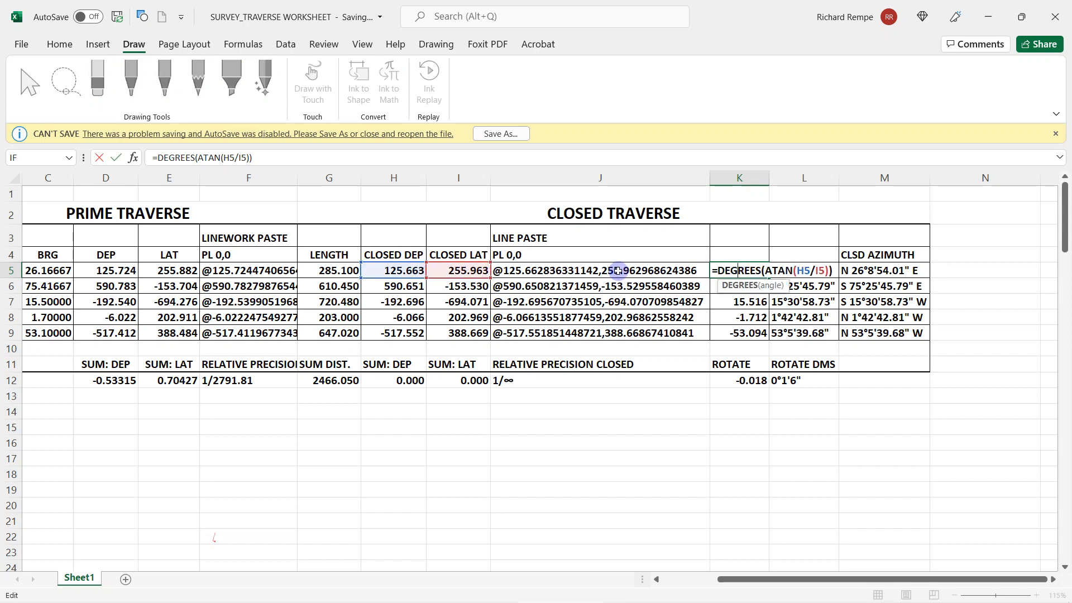
pyautogui.press('Escape')
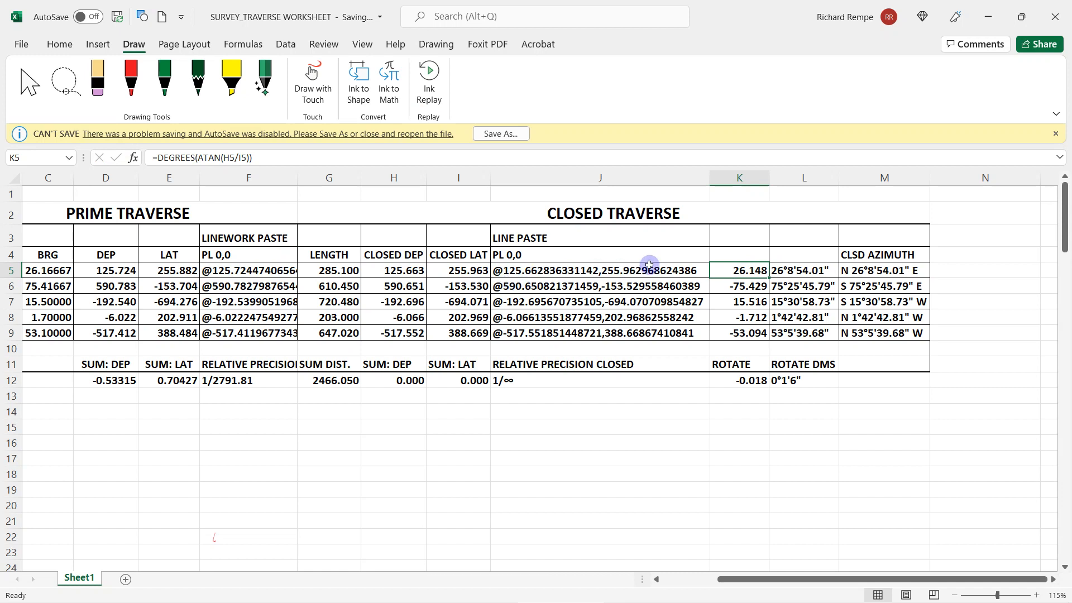
# Examine the closed traverse angle formula in K5 and the degrees-minutes-seconds text formula in L5
pyautogui.doubleClick(733, 272)
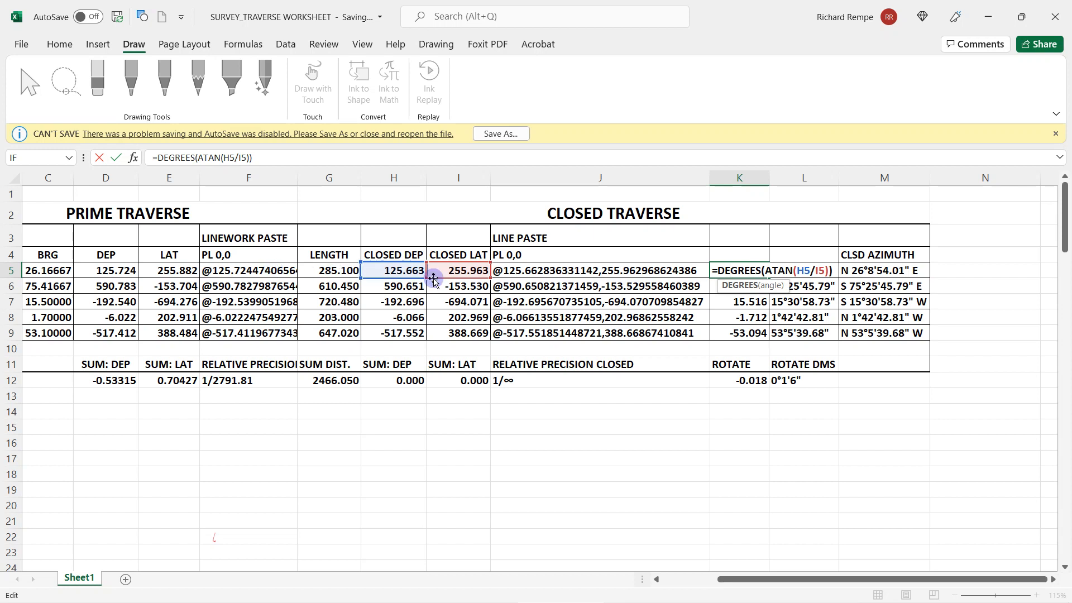
pyautogui.press('Escape')
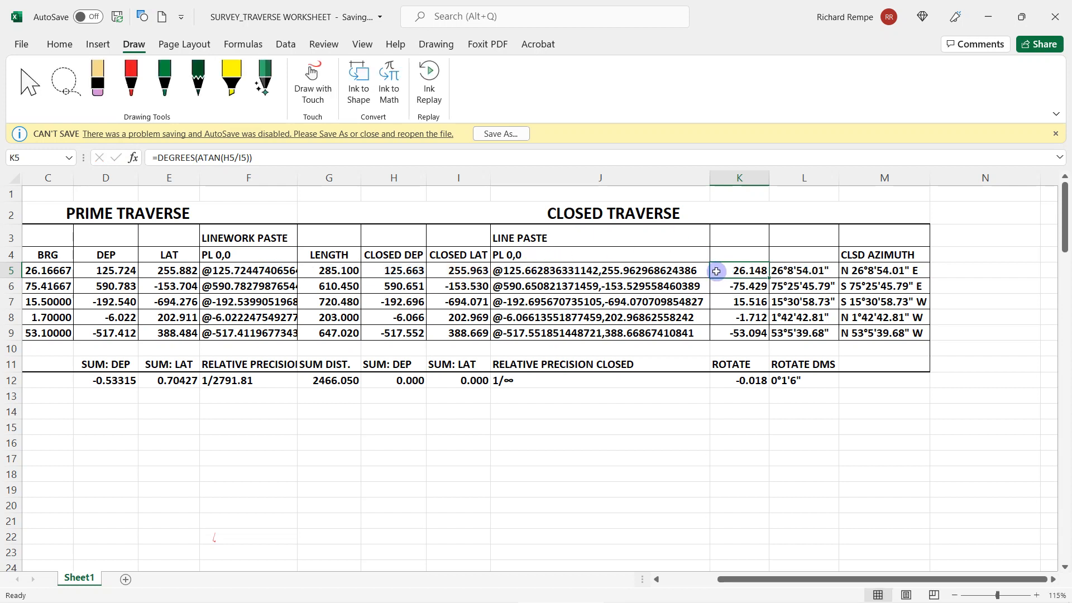
pyautogui.click(783, 271)
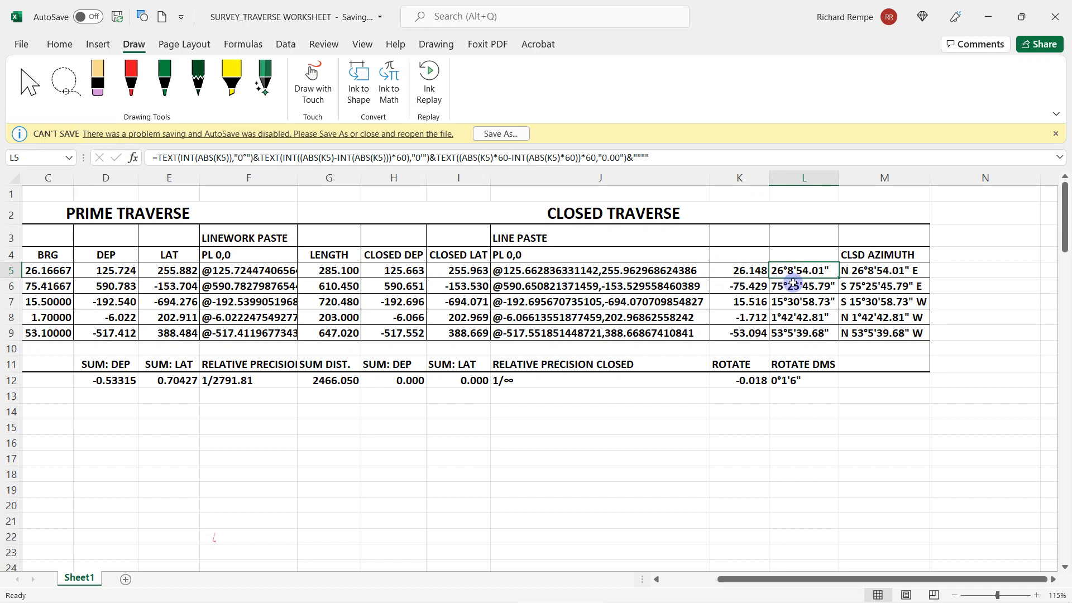
pyautogui.doubleClick(794, 272)
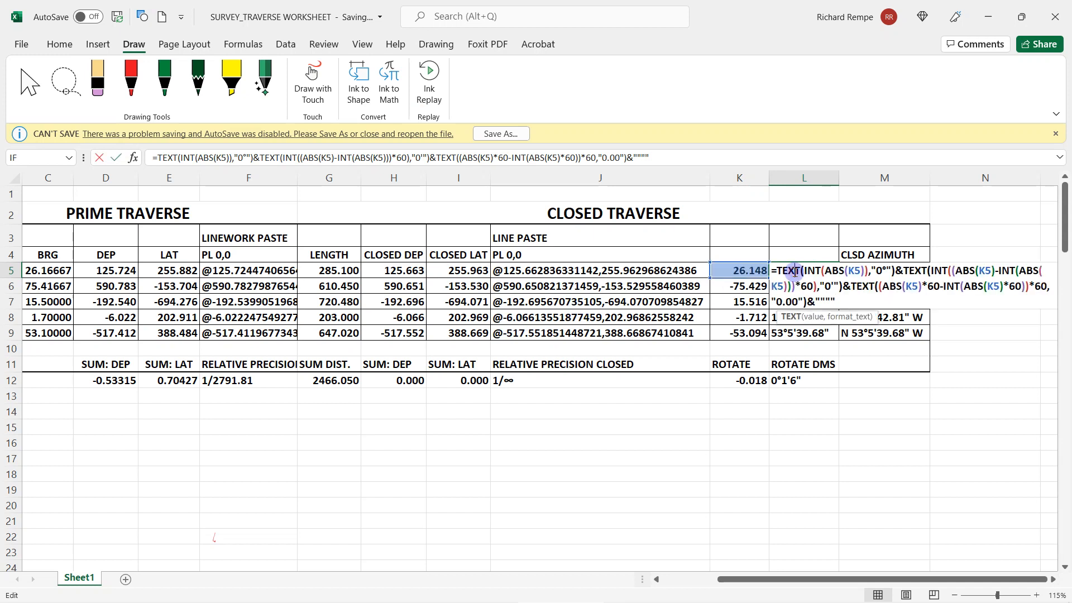
pyautogui.press('Escape')
# Check the arctangent angle formulas in K5 through K9 against each row's closed departure and latitude cells
pyautogui.doubleClick(759, 270)
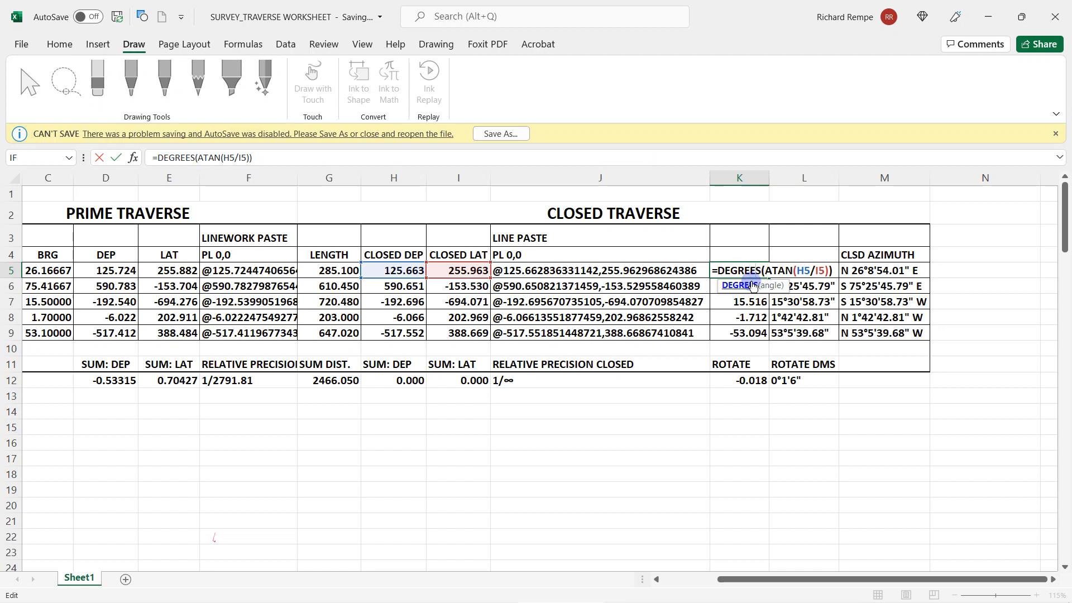
pyautogui.press('Escape')
pyautogui.doubleClick(749, 286)
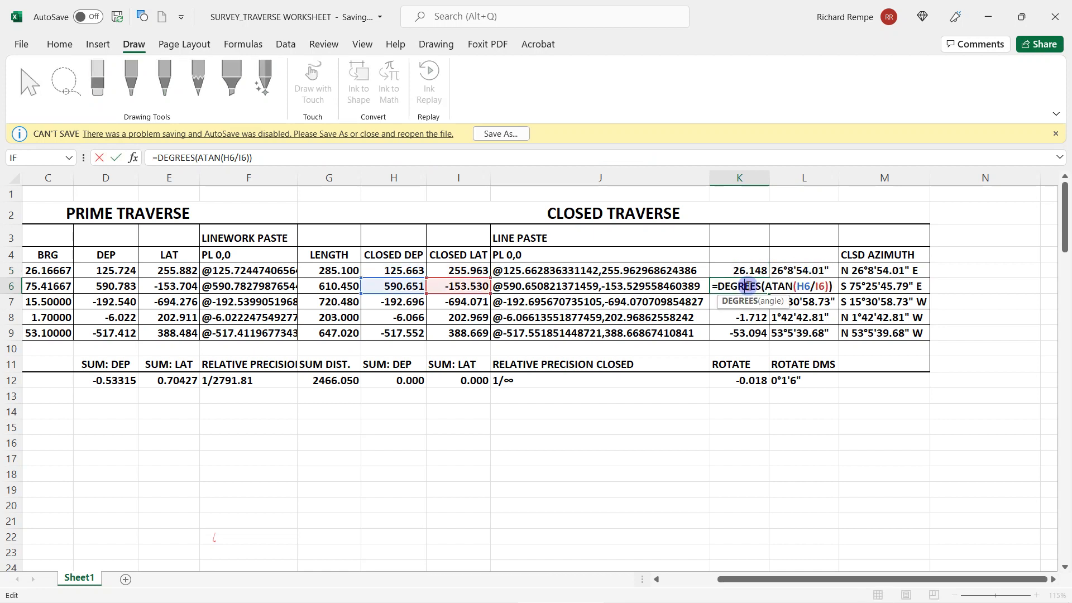
pyautogui.press('Escape')
pyautogui.doubleClick(750, 272)
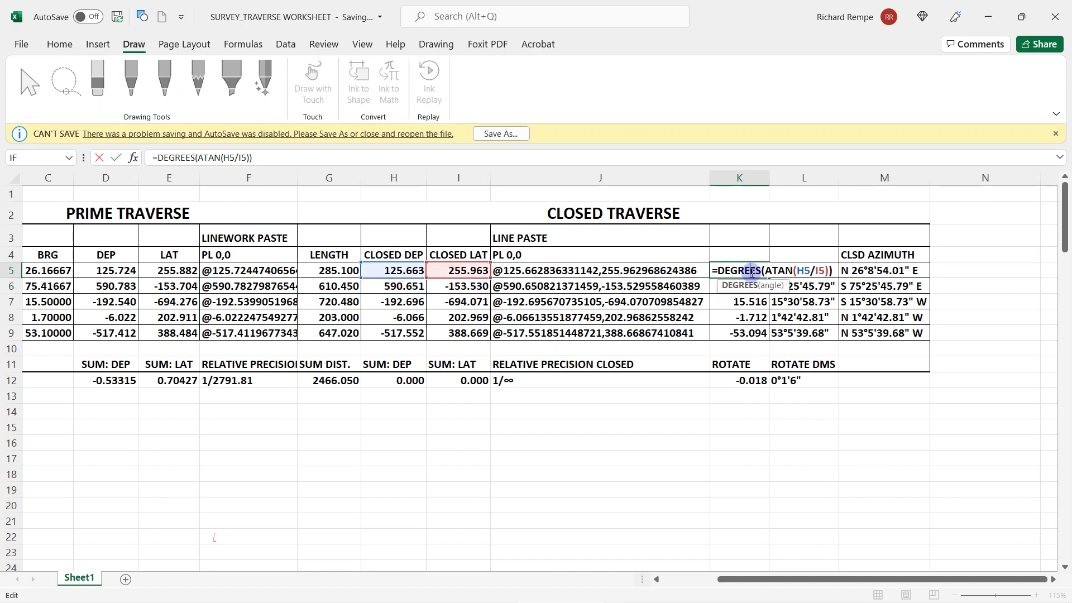
pyautogui.press('Escape')
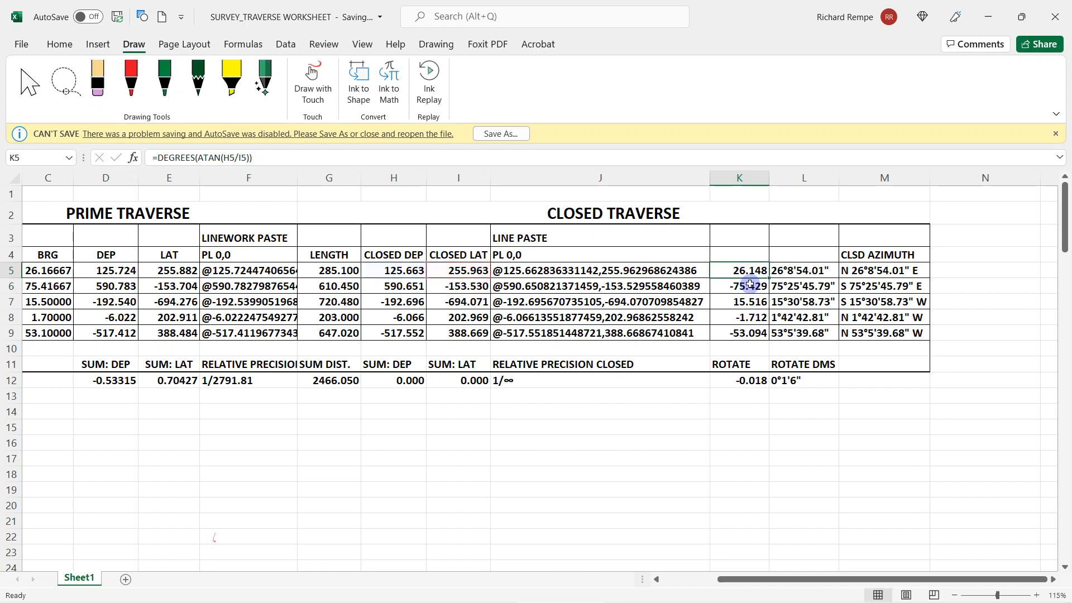
pyautogui.doubleClick(749, 286)
pyautogui.press('Escape')
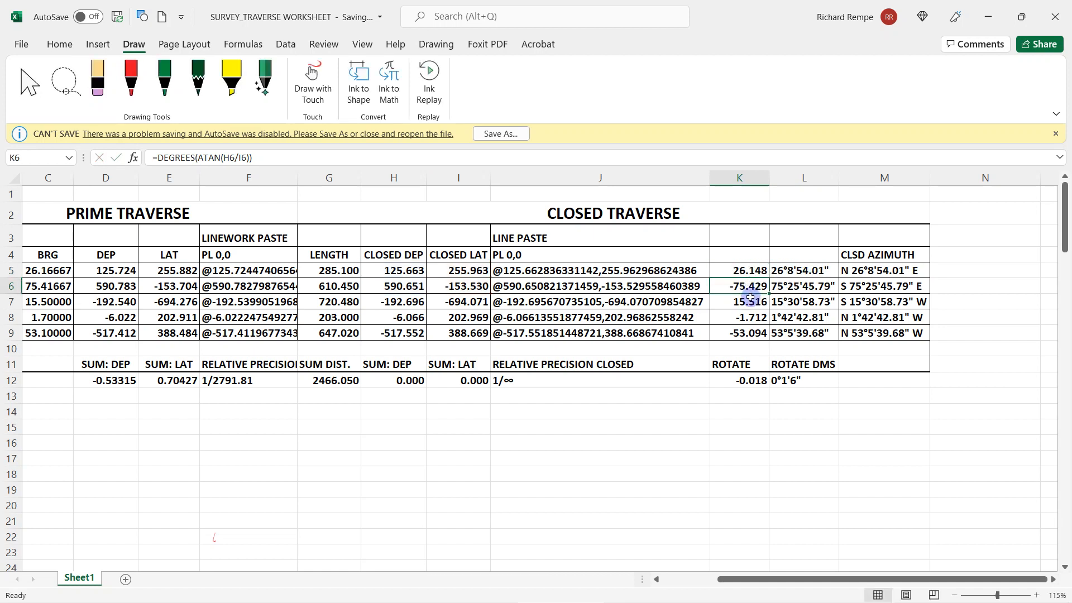
pyautogui.click(751, 300)
pyautogui.doubleClick(751, 300)
pyautogui.press('Escape')
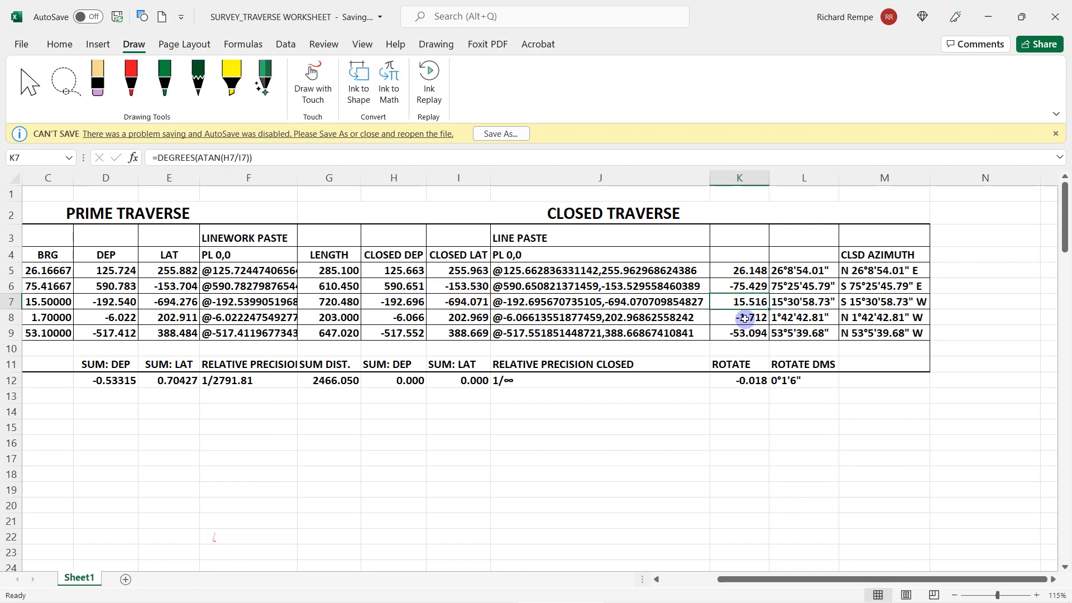
pyautogui.click(751, 317)
pyautogui.doubleClick(750, 318)
pyautogui.press('Escape')
pyautogui.click(748, 333)
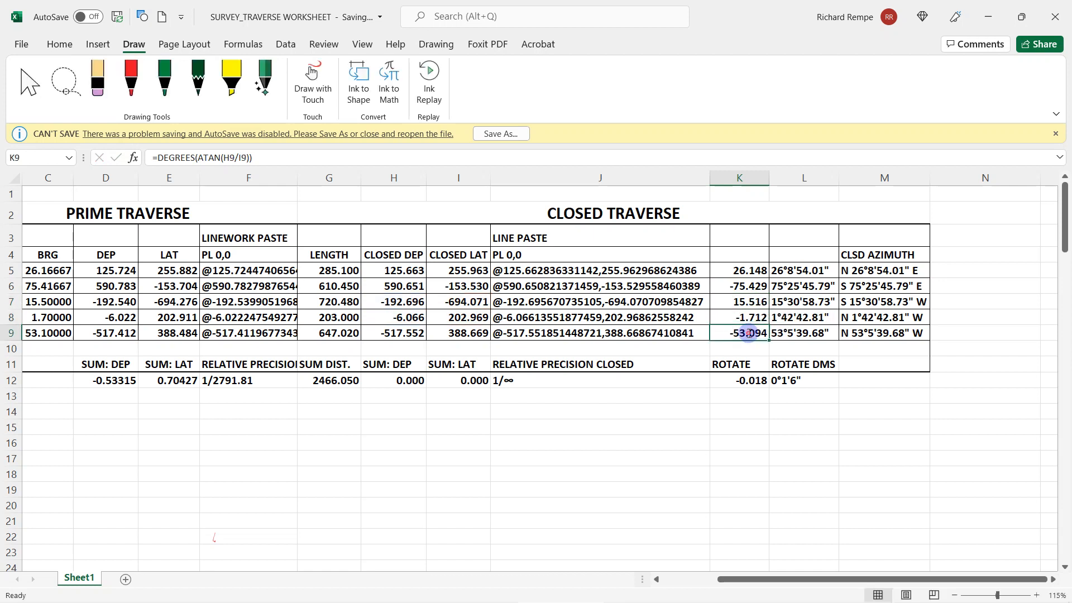
pyautogui.doubleClick(748, 333)
pyautogui.press('Escape')
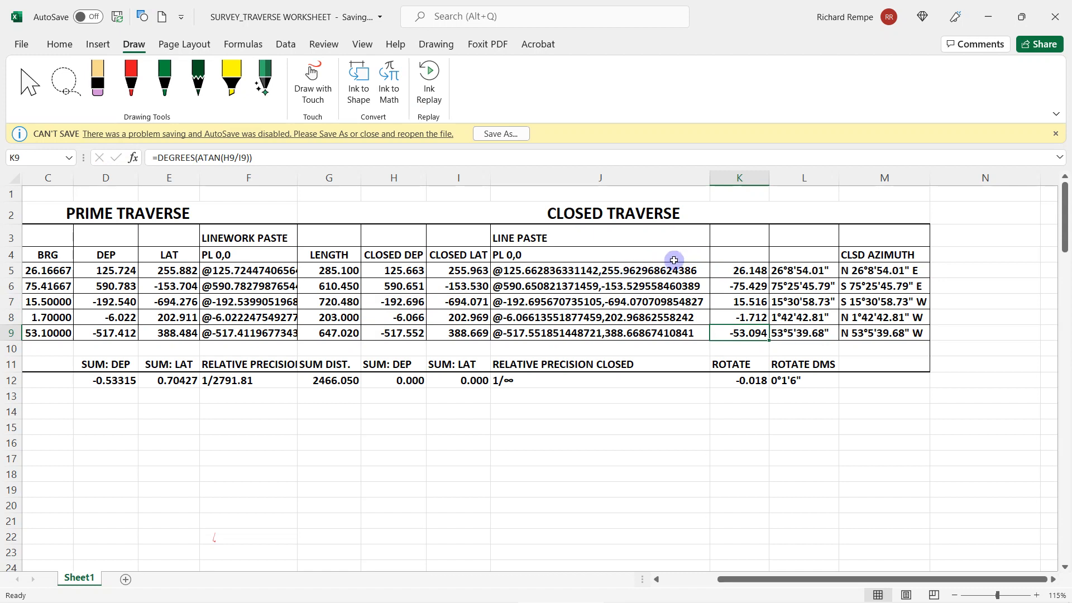
# Inspect the degrees-minutes-seconds formula in L5 again and narrow the closed traverse line paste column J
pyautogui.doubleClick(794, 272)
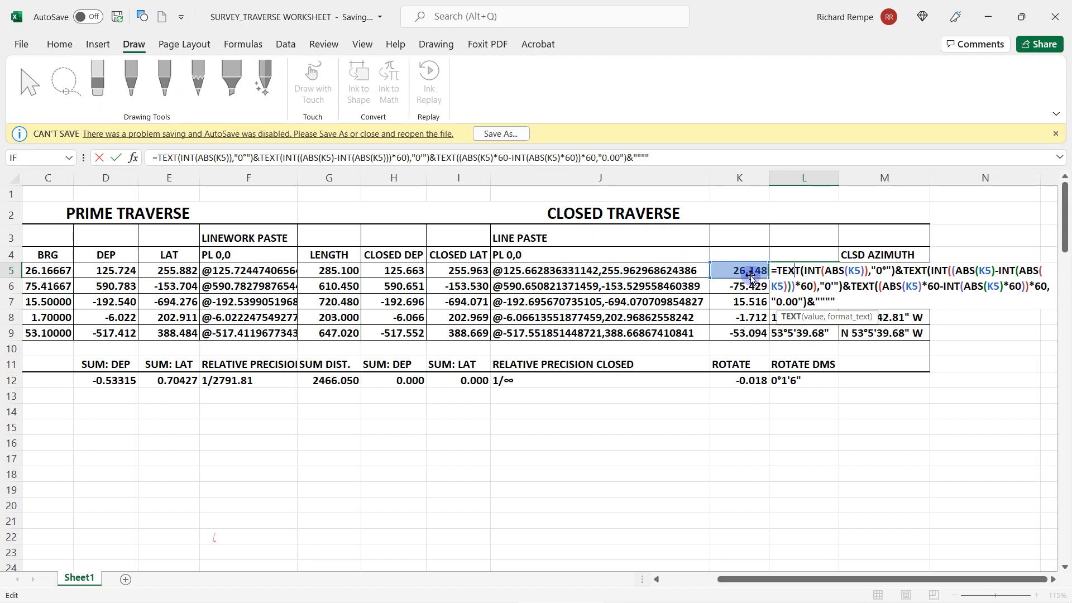
pyautogui.press('Escape')
pyautogui.moveTo(708, 177); pyautogui.dragTo(560, 181)
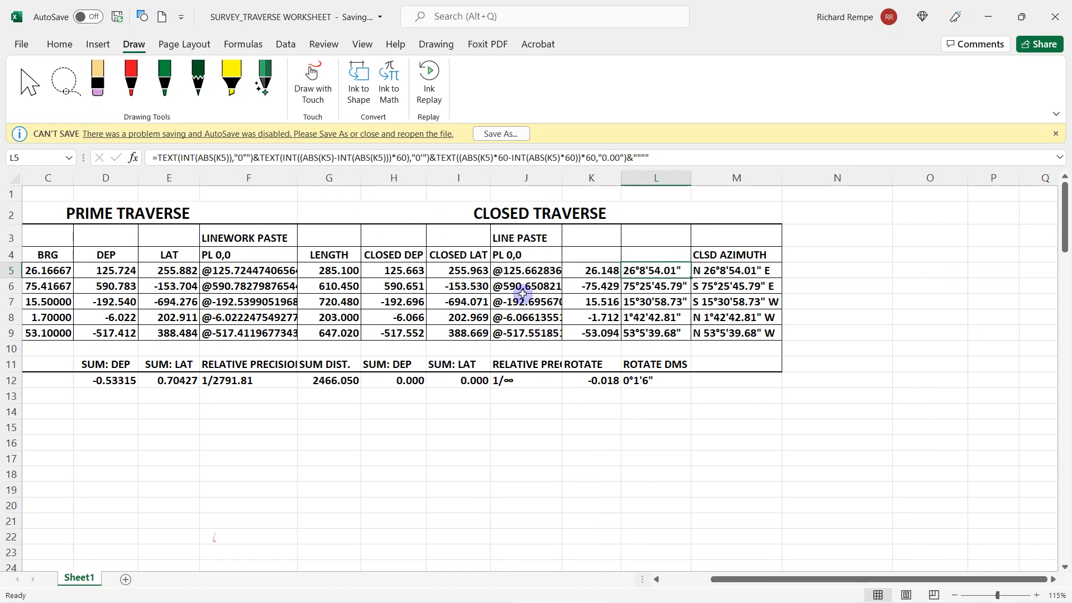
# Examine how the L5 formula builds degrees, minutes and seconds from the decimal angle in K5
pyautogui.hscroll(3, 523, 293)
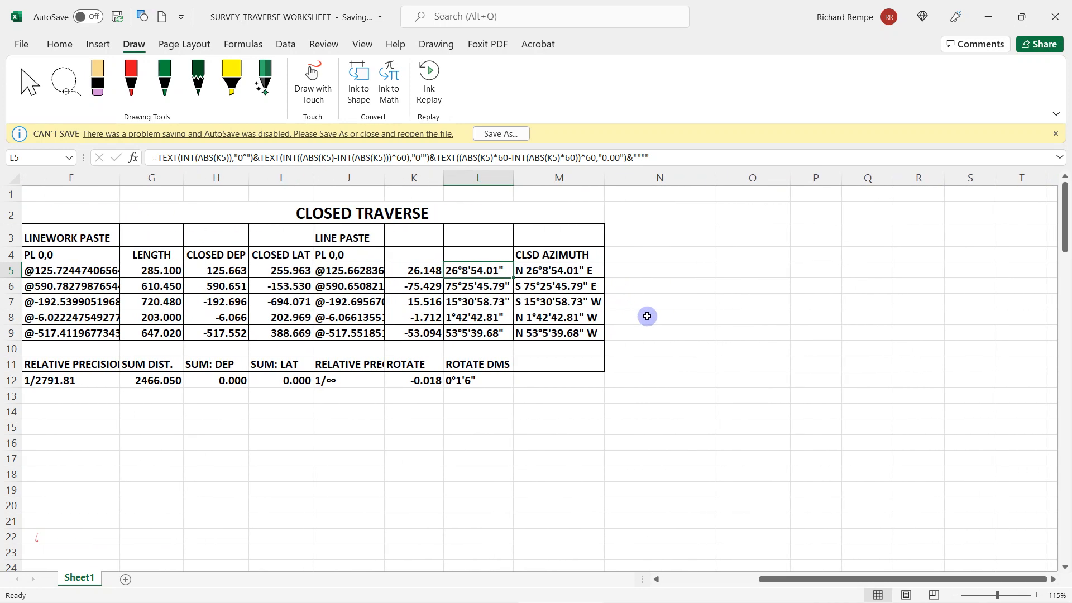
pyautogui.hscroll(-4, 625, 293)
pyautogui.keyDown('ctrl'); pyautogui.scroll(2, 701, 314); pyautogui.keyUp('ctrl')
pyautogui.hscroll(20, 777, 334)
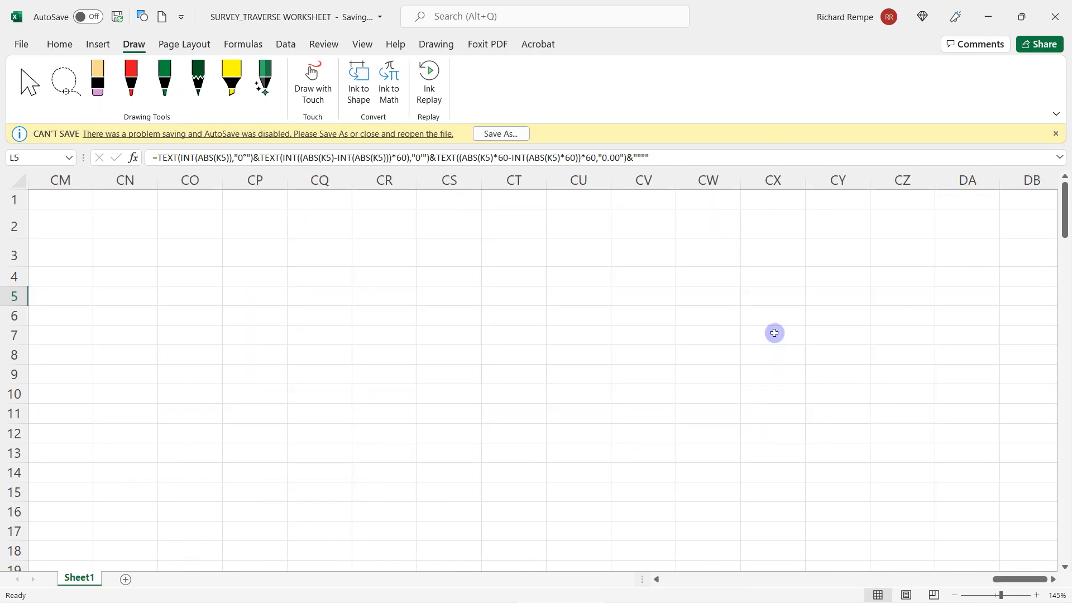
pyautogui.hscroll(-20, 498, 359)
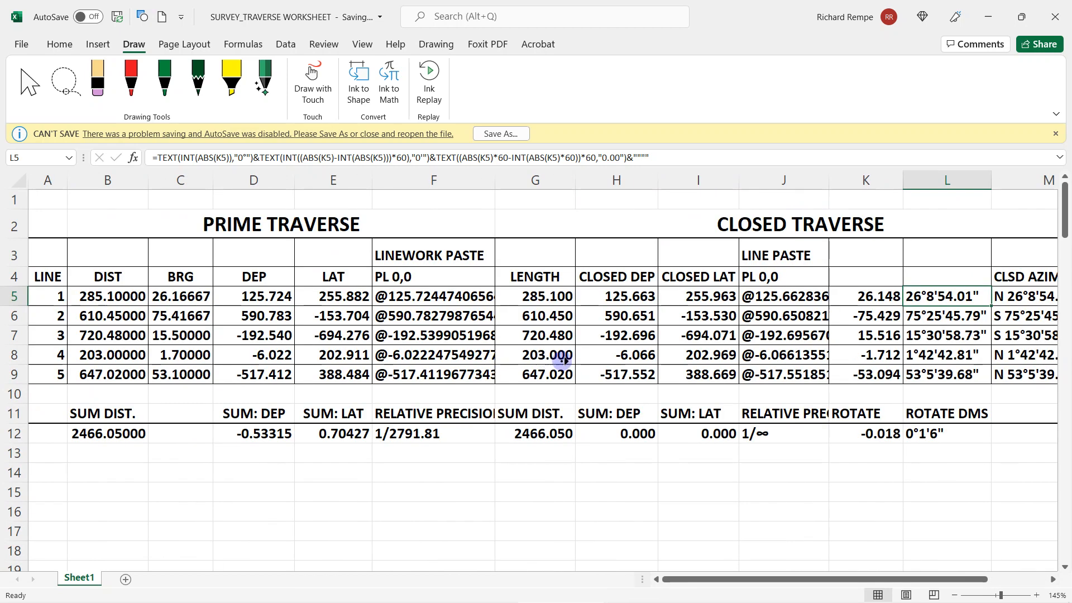
pyautogui.hscroll(1, 559, 359)
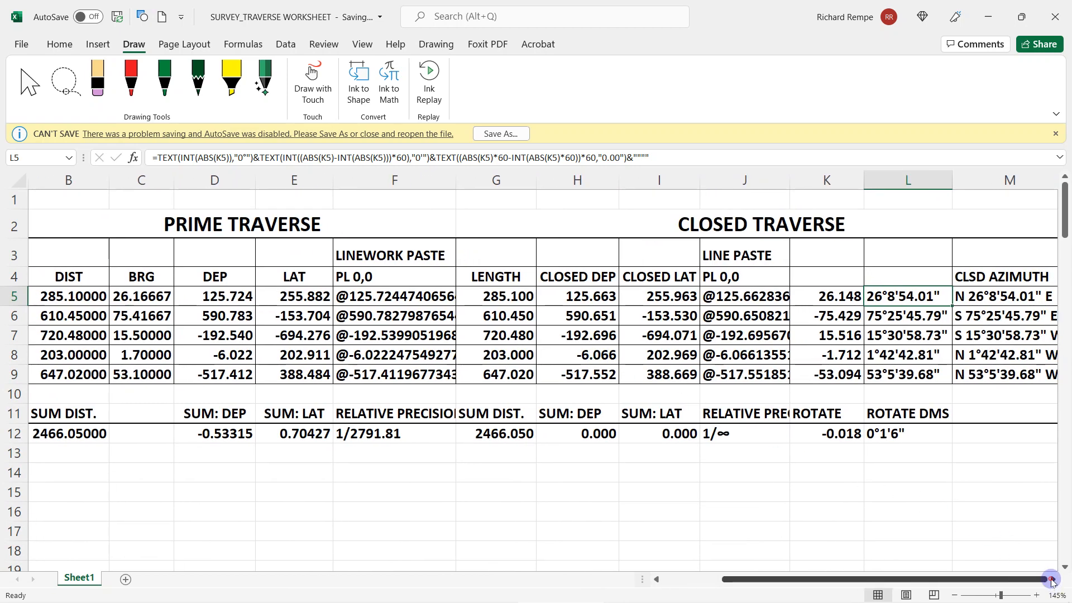
pyautogui.click(1053, 580)
pyautogui.click(1053, 581)
pyautogui.click(1052, 581)
pyautogui.click(1053, 581)
pyautogui.click(1053, 581)
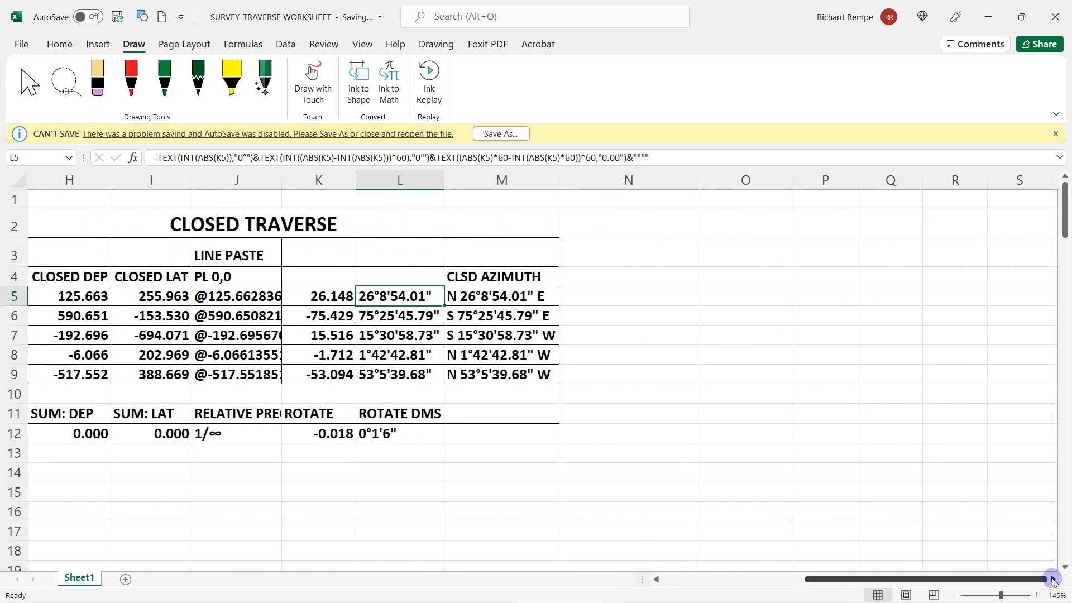
pyautogui.click(1052, 580)
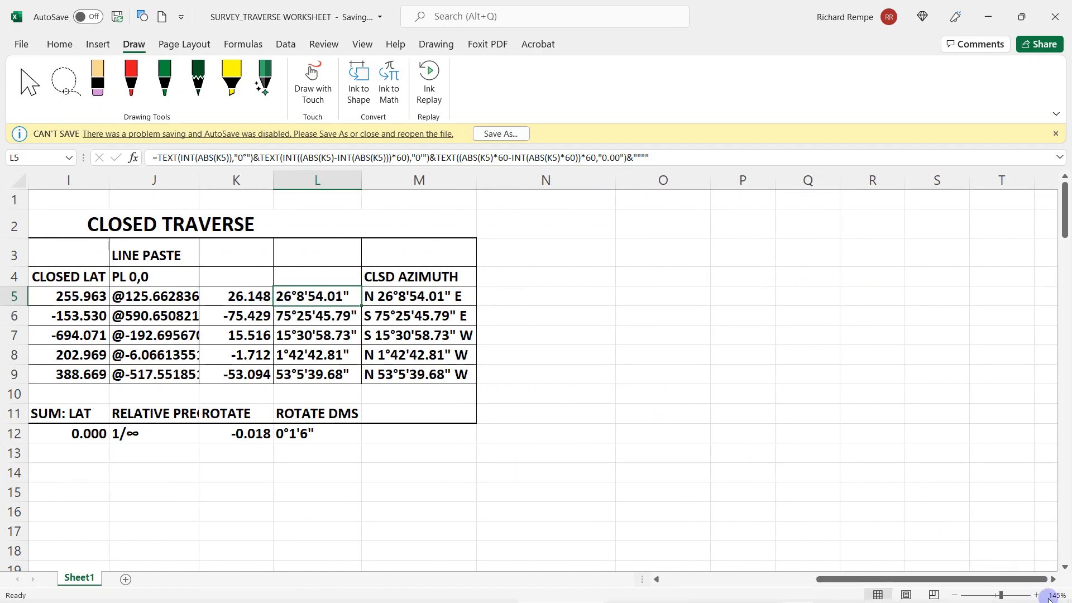
pyautogui.click(1054, 580)
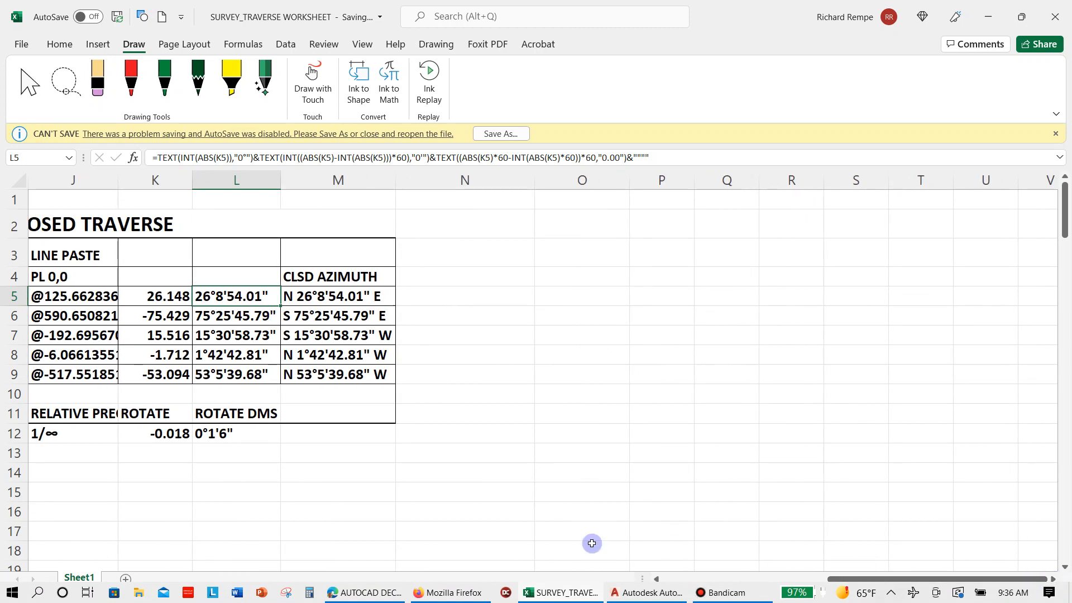
pyautogui.click(168, 298)
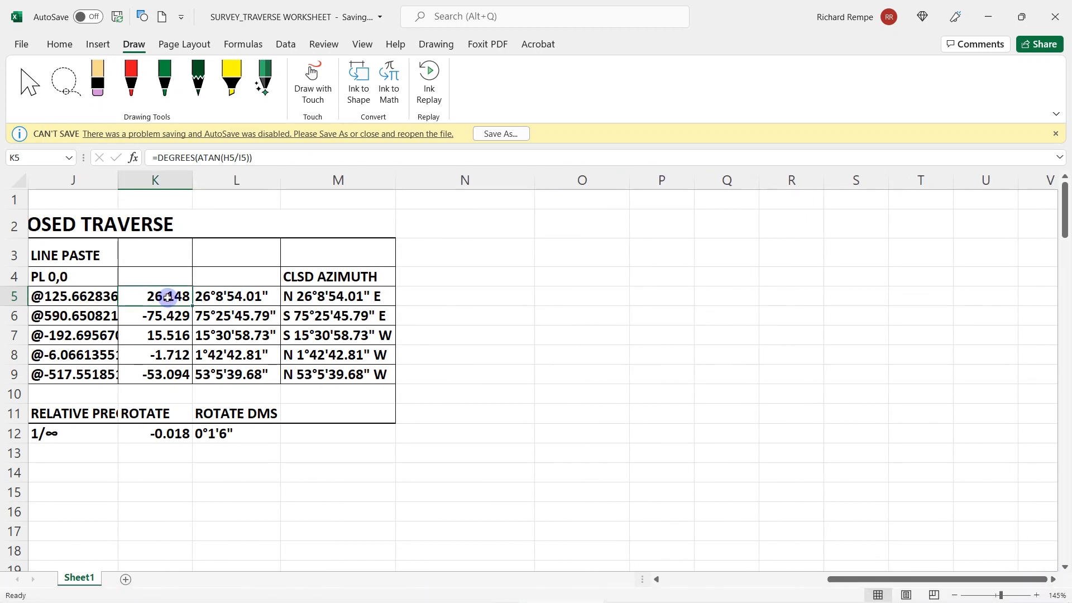
pyautogui.click(209, 289)
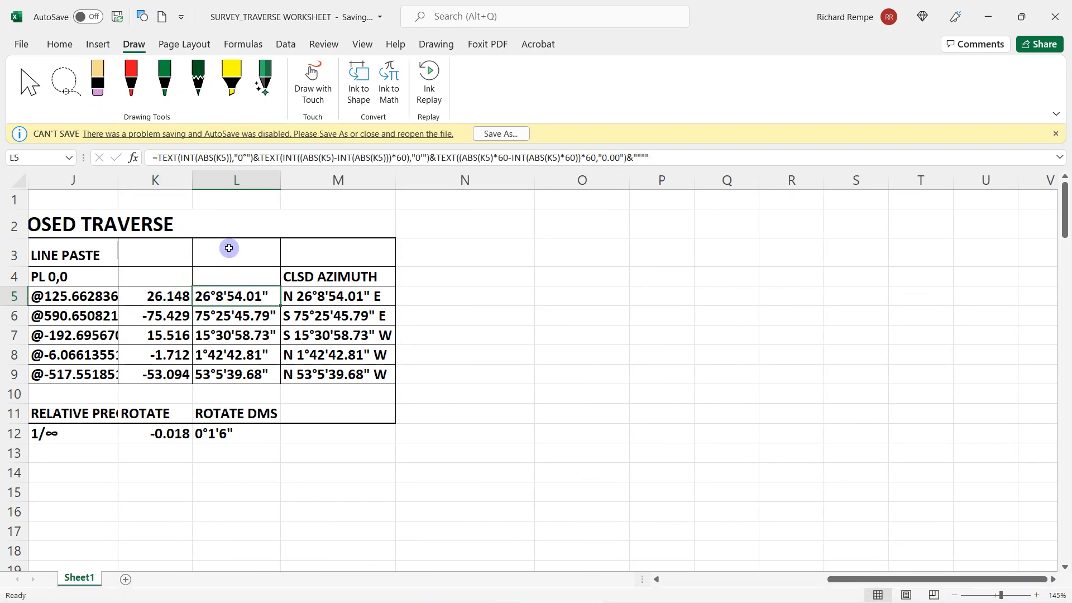
pyautogui.doubleClick(239, 298)
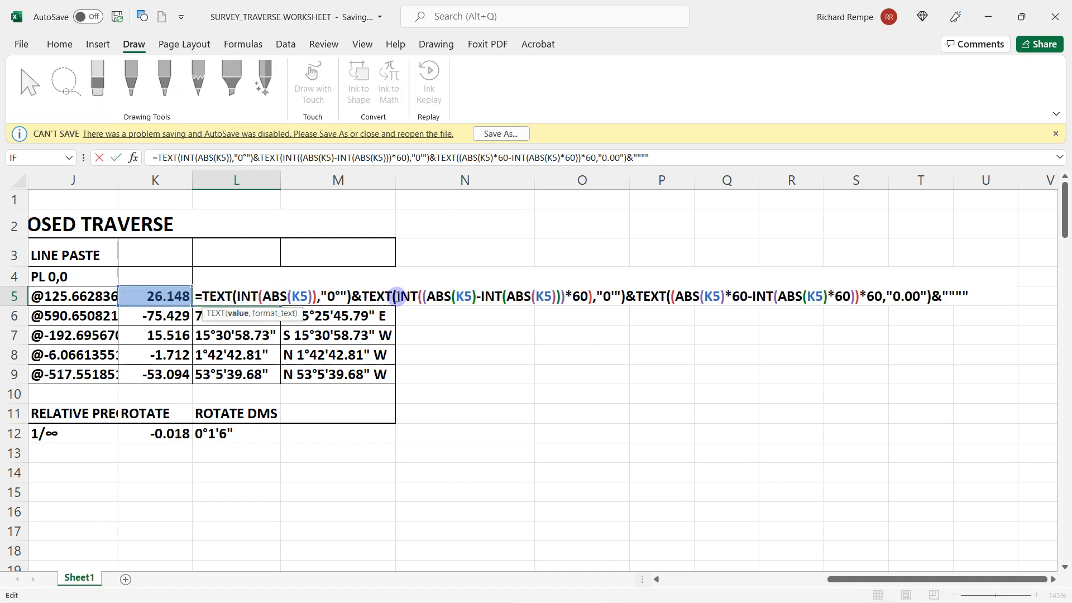
pyautogui.press('Escape')
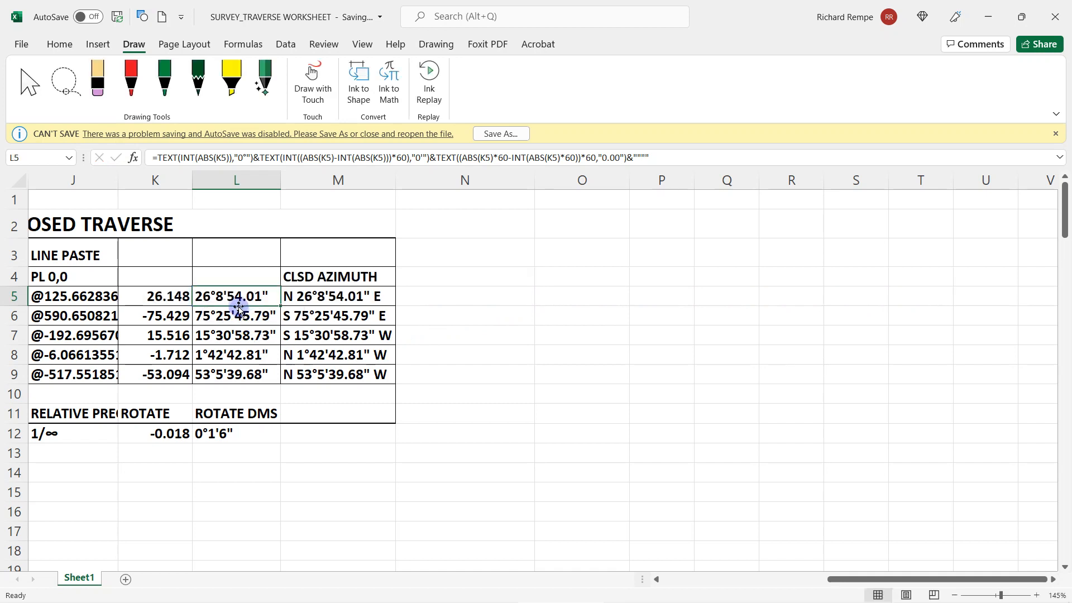
pyautogui.doubleClick(229, 298)
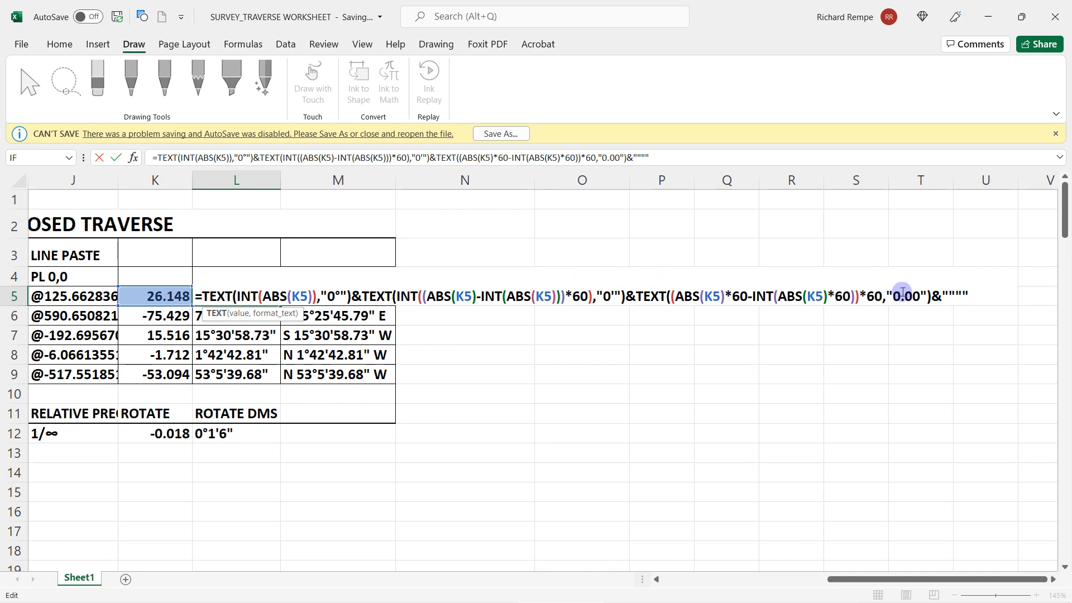
pyautogui.press('Return')
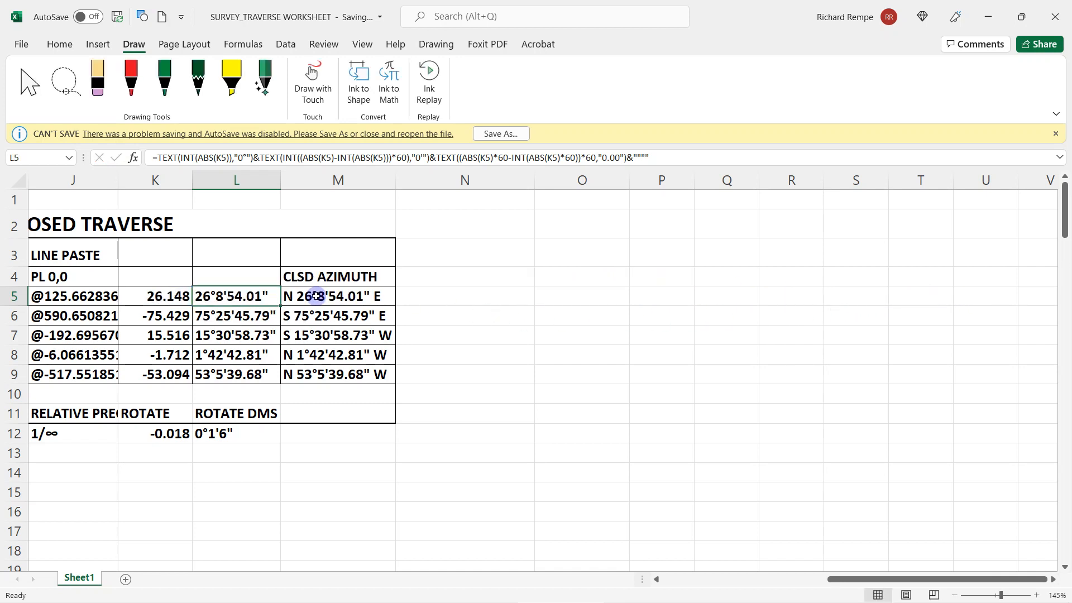
# Examine the closed azimuth formula in M5 and the rotation formula in K12
pyautogui.click(262, 301)
pyautogui.click(301, 300)
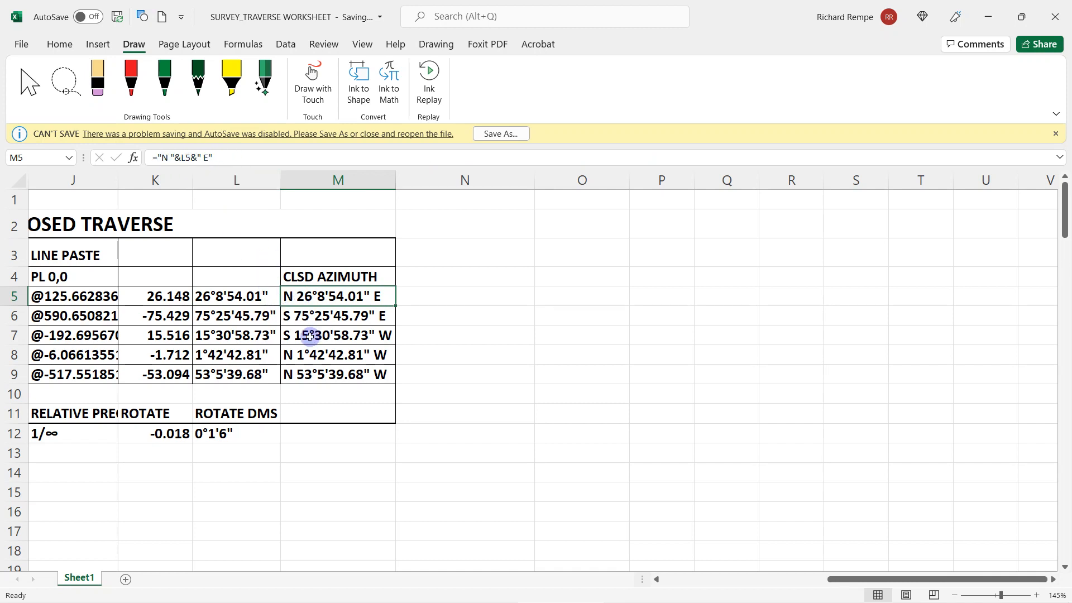
pyautogui.middleClick(249, 433)
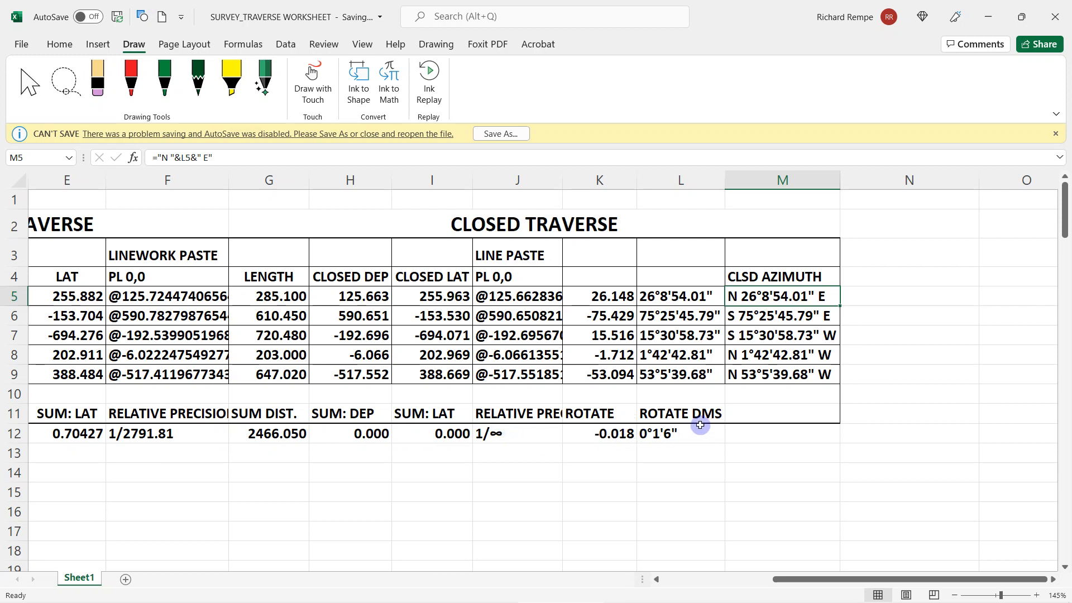
pyautogui.click(617, 433)
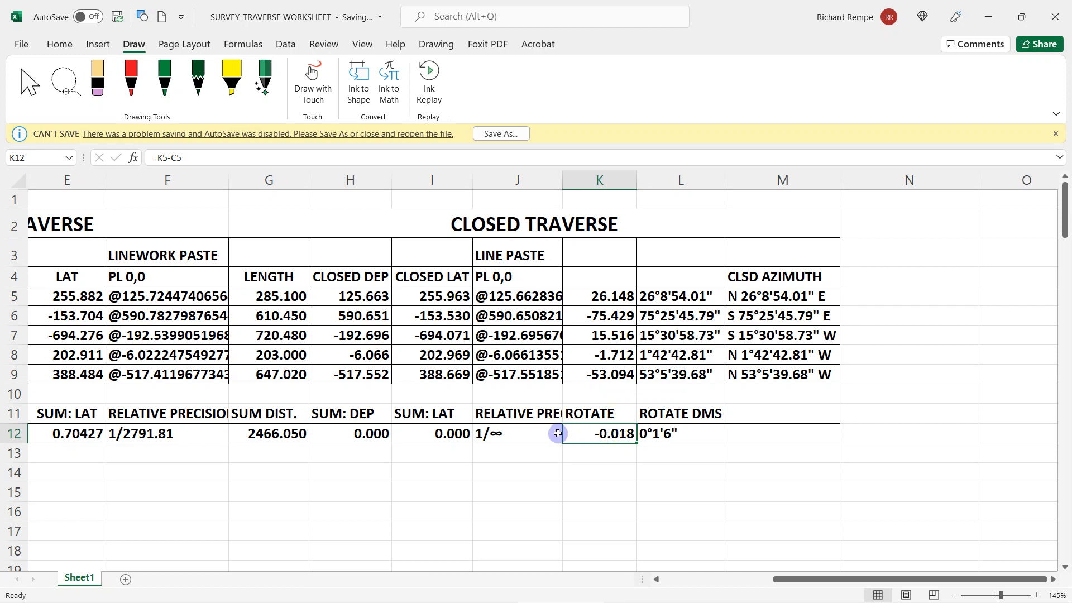
pyautogui.click(583, 472)
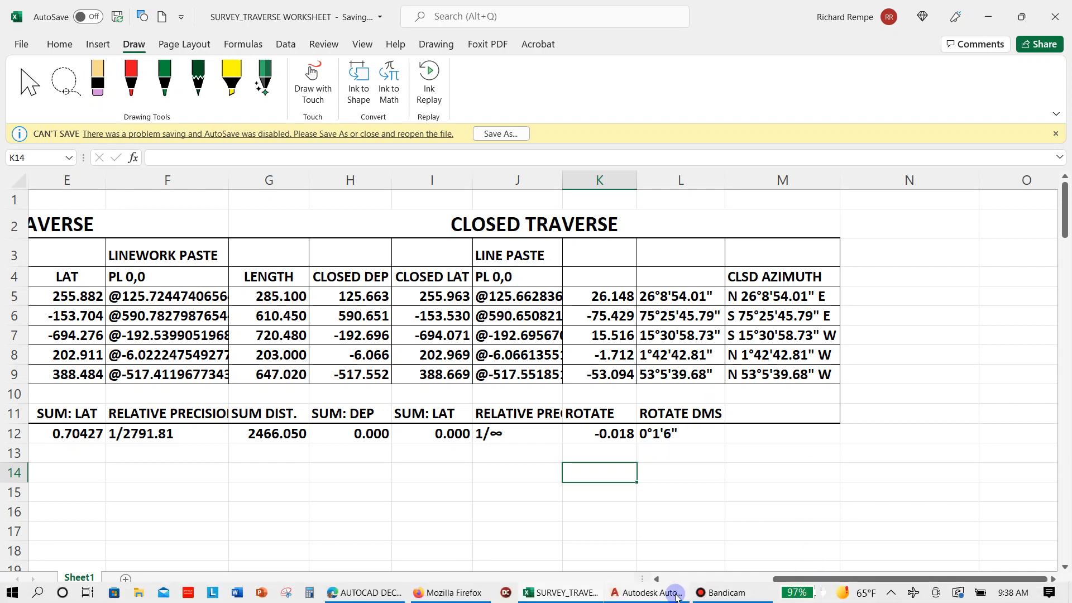
# Switch to AutoCAD and add an angular dimension between the green and red lines of the first traverse course
pyautogui.click(676, 595)
pyautogui.scroll(8, 334, 283)
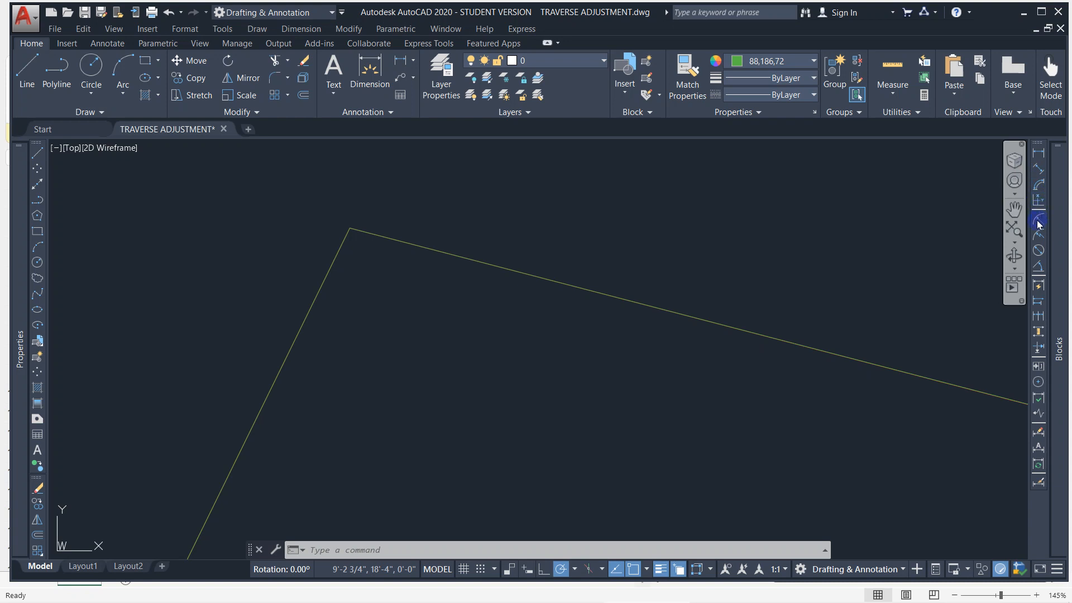
pyautogui.click(1039, 268)
pyautogui.scroll(6, 400, 321)
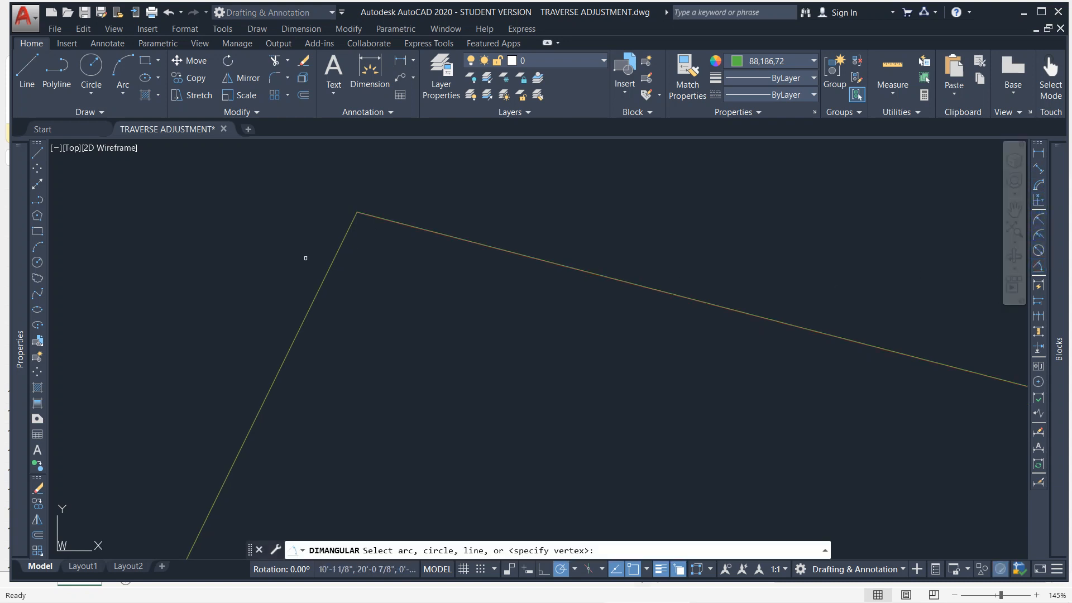
pyautogui.scroll(4, 400, 321)
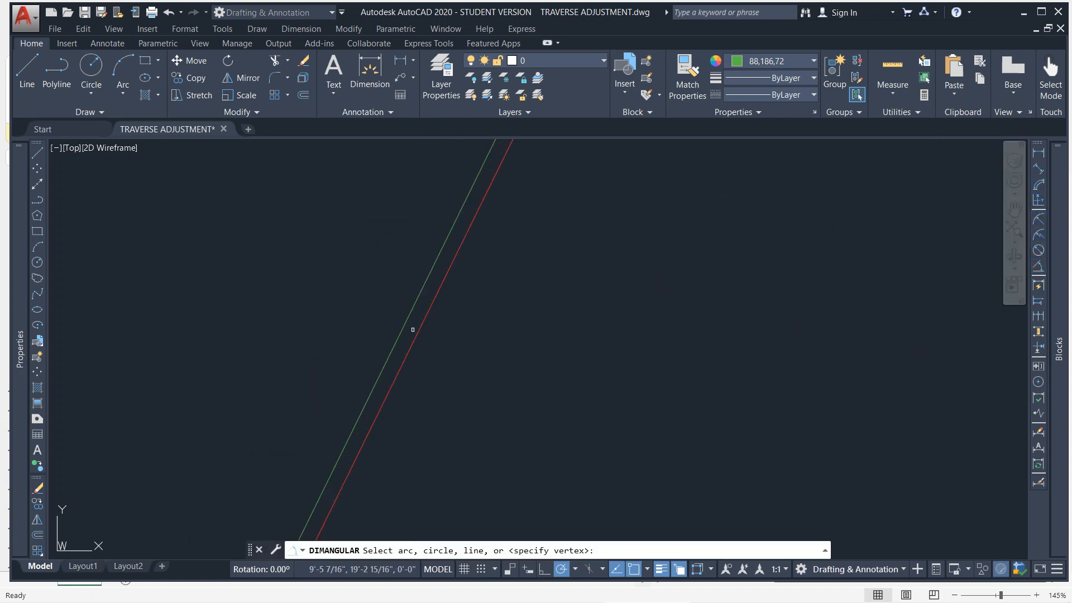
pyautogui.click(406, 322)
pyautogui.click(419, 315)
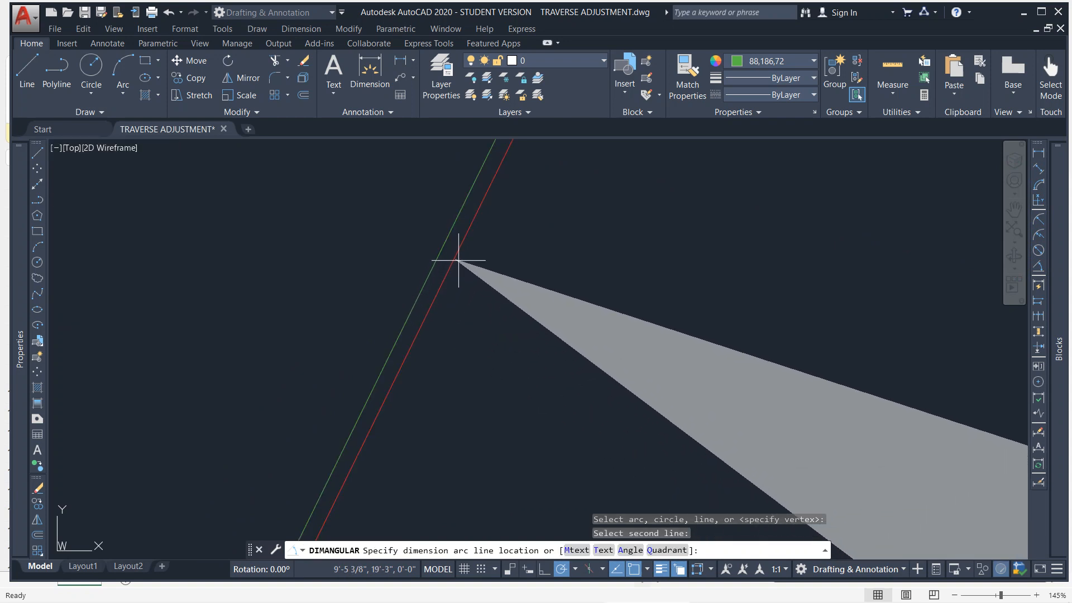
pyautogui.click(456, 252)
pyautogui.scroll(-3, 463, 262)
pyautogui.scroll(-4, 466, 267)
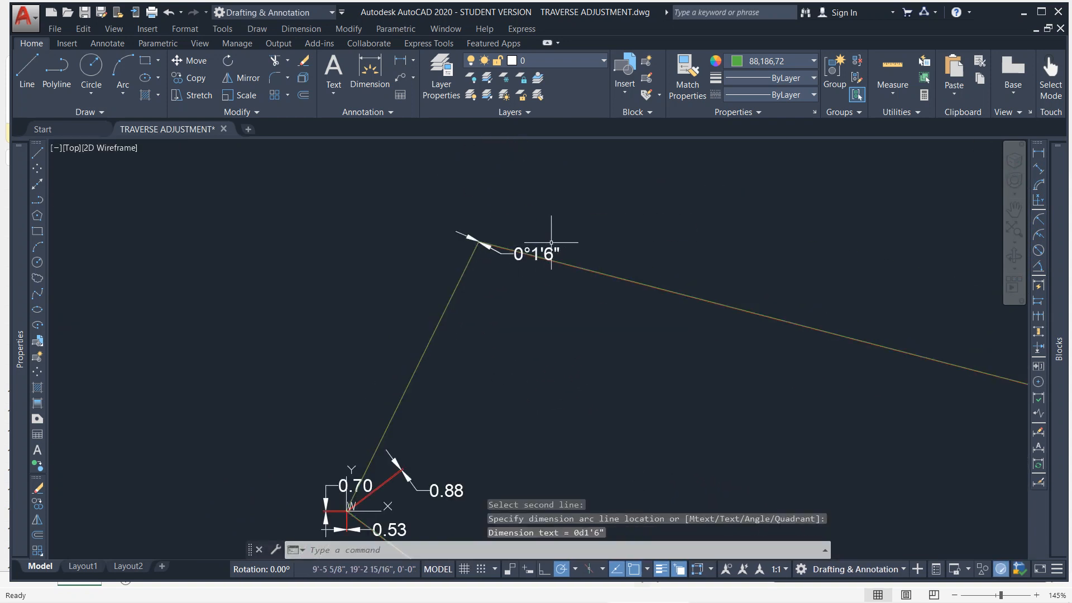
# Try to dimension the angle between the green and red lines along the second course
pyautogui.scroll(7, 687, 292)
pyautogui.press('Return')
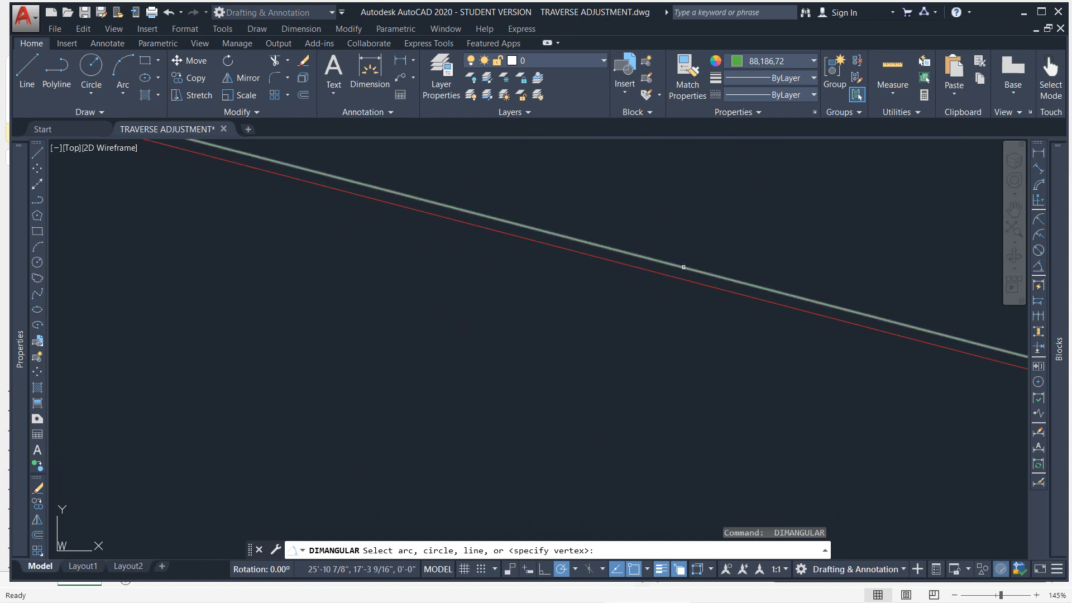
pyautogui.click(684, 267)
pyautogui.click(682, 279)
pyautogui.scroll(-4, 682, 280)
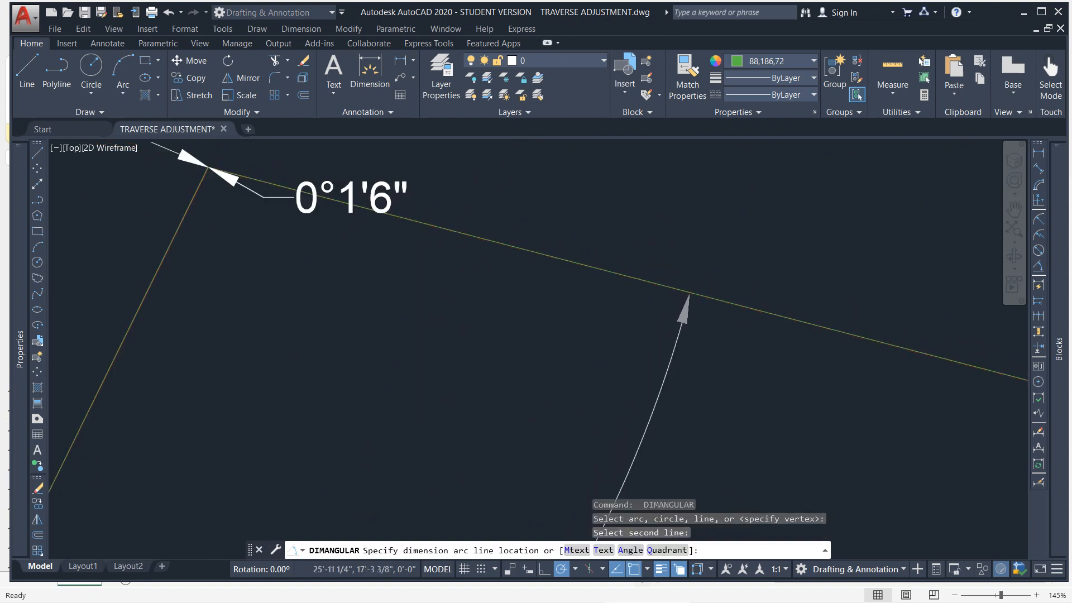
pyautogui.scroll(-3, 756, 310)
pyautogui.scroll(5, 748, 312)
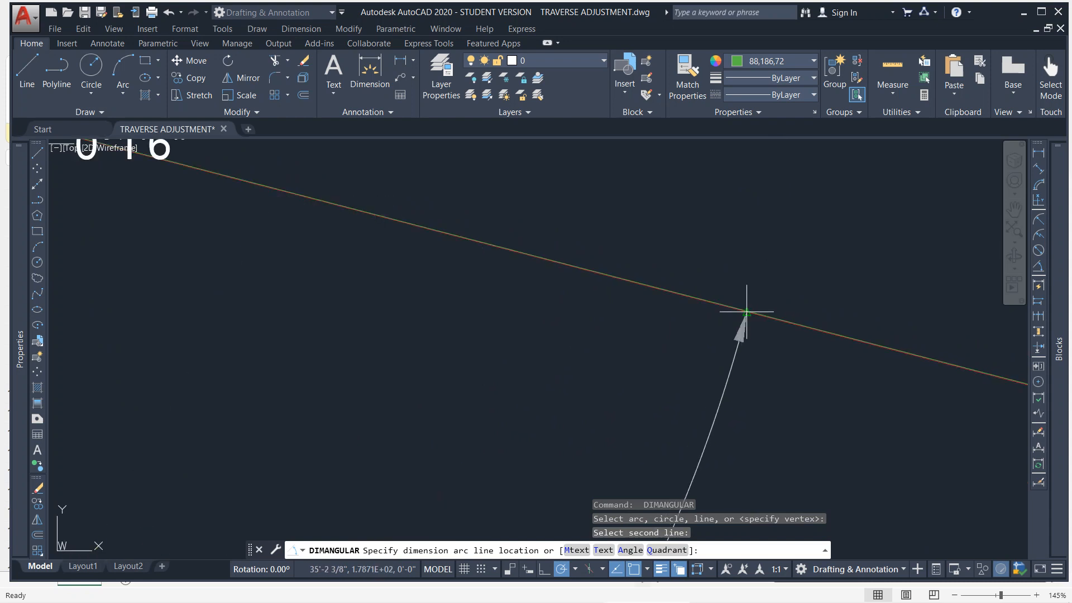
pyautogui.scroll(5, 747, 311)
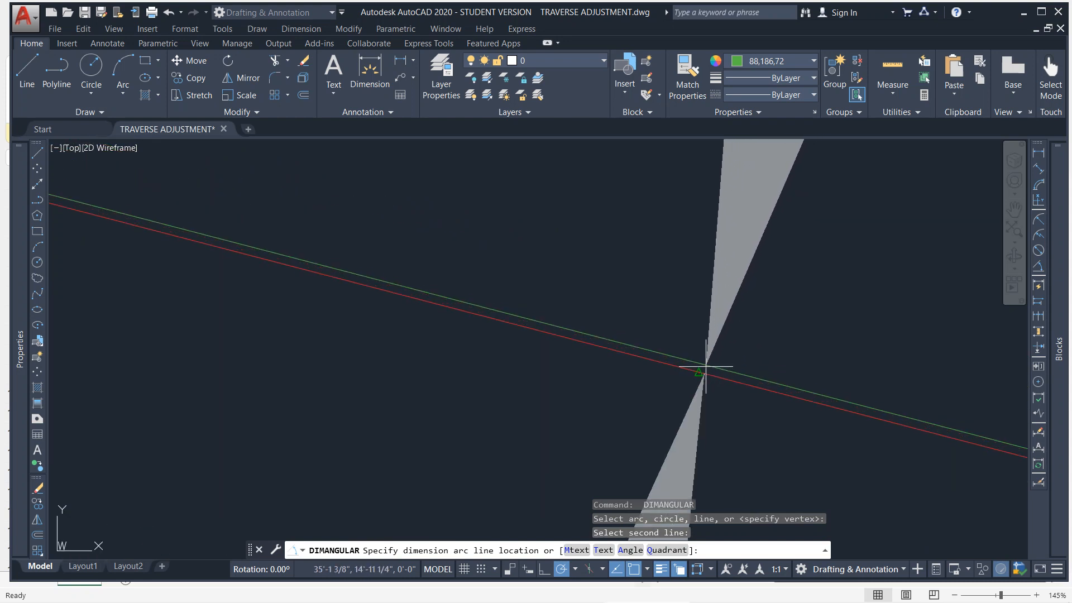
pyautogui.click(705, 367)
pyautogui.scroll(-6, 707, 364)
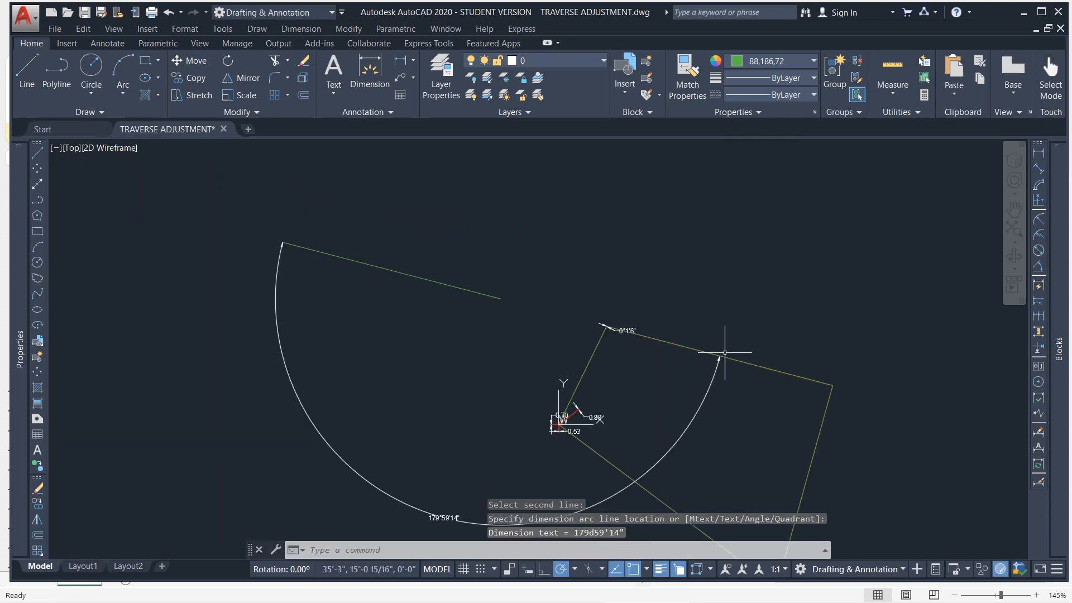
# Repeat the angular dimension between the second course's two lines, placing its arc between the first dimension and the northwest corner
pyautogui.scroll(5, 725, 353)
pyautogui.press('Return')
pyautogui.scroll(5, 715, 371)
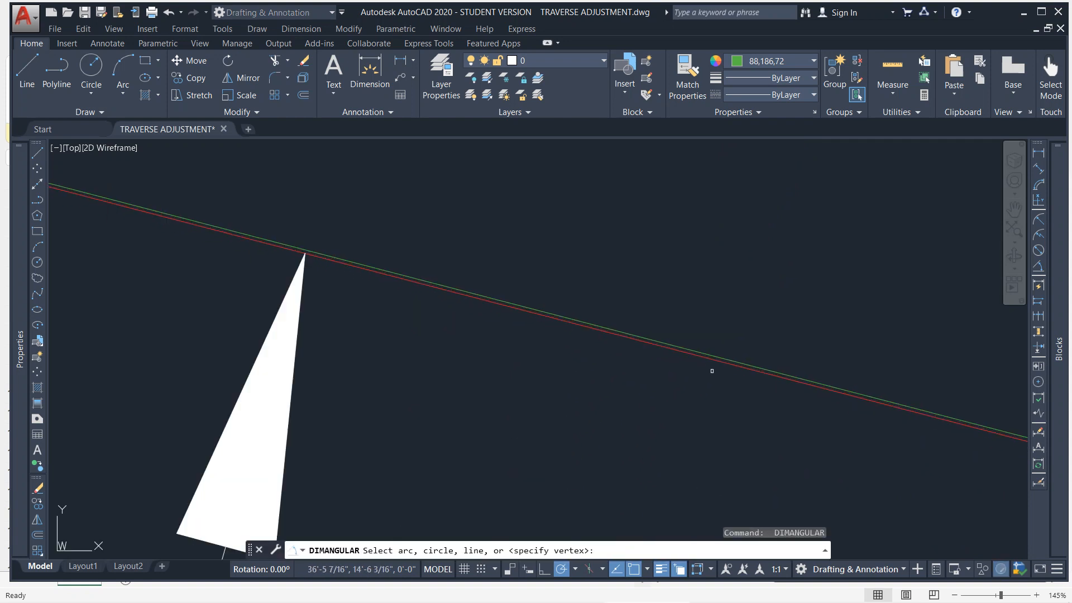
pyautogui.click(704, 354)
pyautogui.click(705, 357)
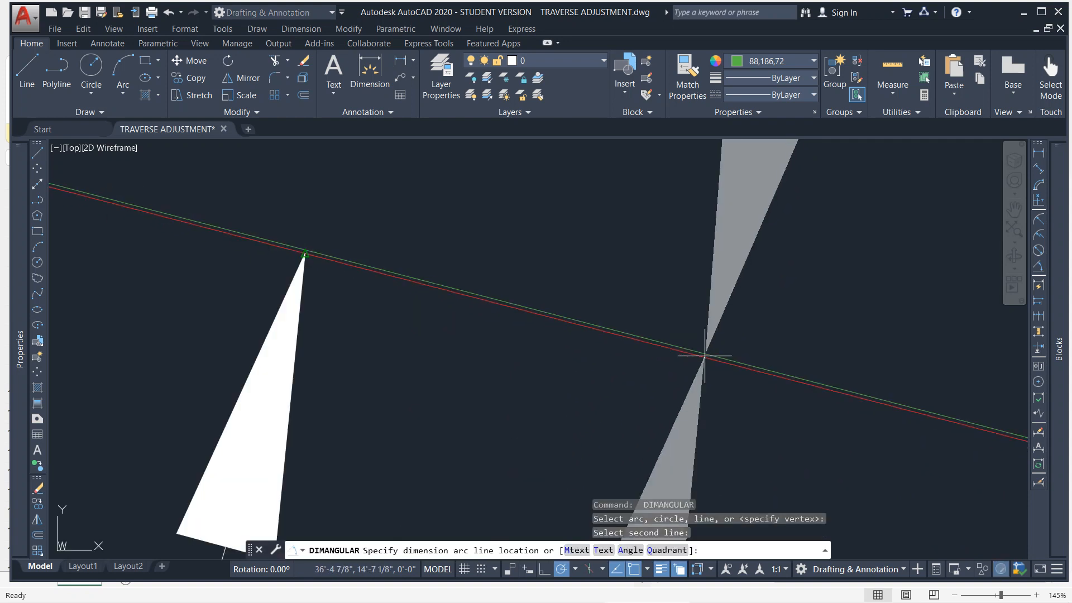
pyautogui.click(670, 346)
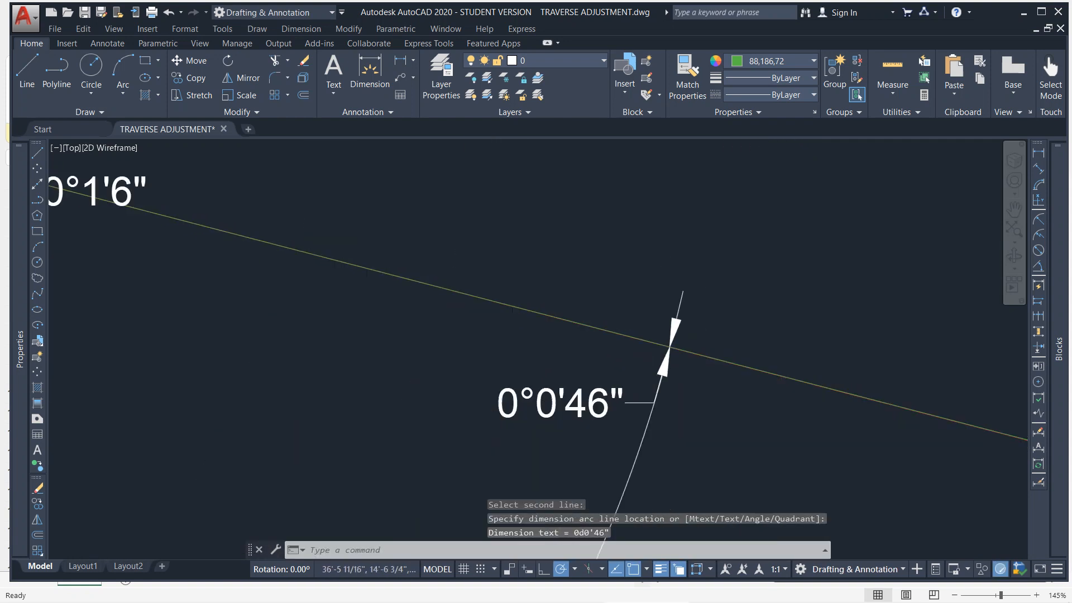
pyautogui.scroll(-4, 709, 357)
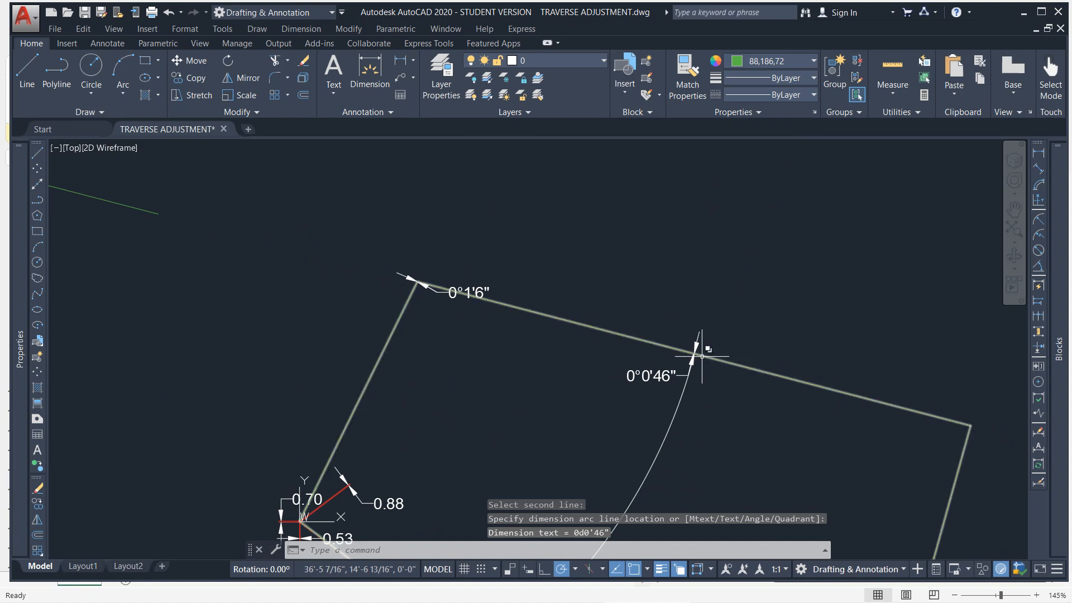
pyautogui.moveTo(733, 366); pyautogui.dragTo(729, 365, button='middle')
pyautogui.scroll(-5, 729, 365)
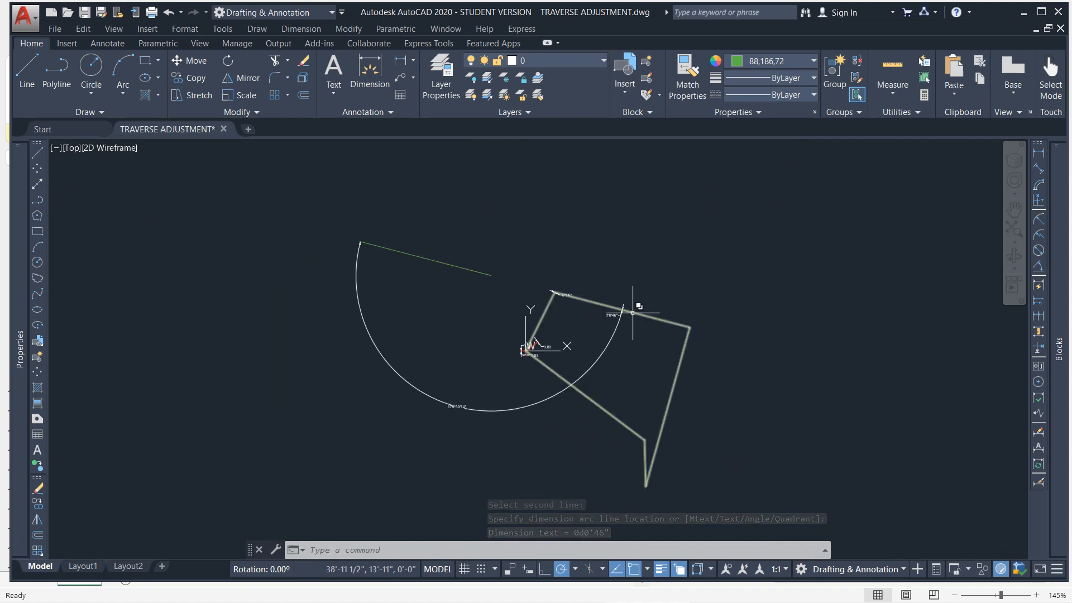
# Erase both angular dimensions from the second course
pyautogui.click(618, 313)
pyautogui.click(610, 332)
pyautogui.press('Delete')
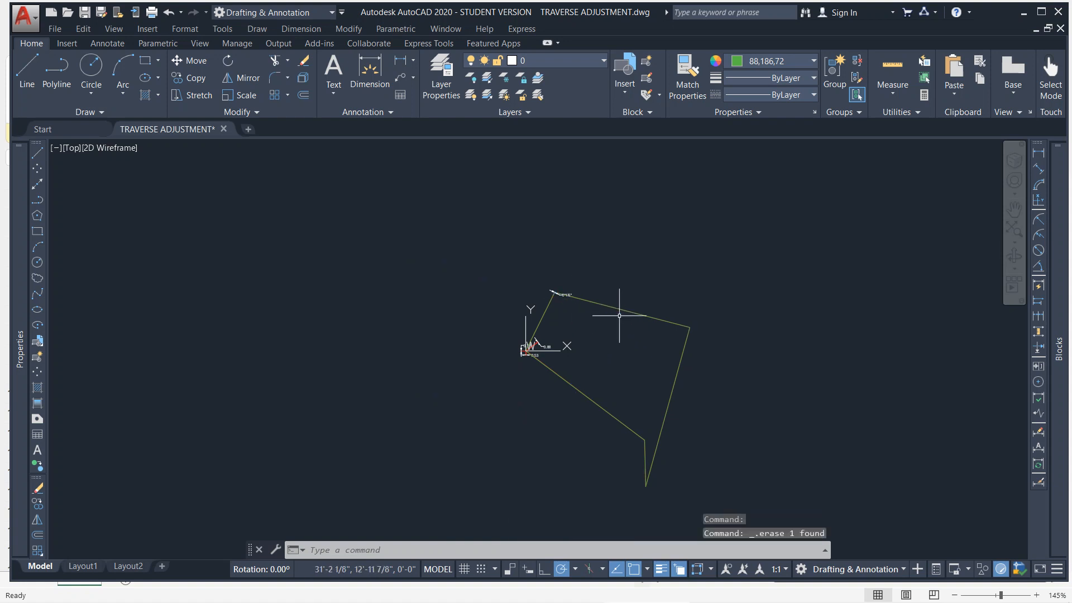
pyautogui.click(1023, 12)
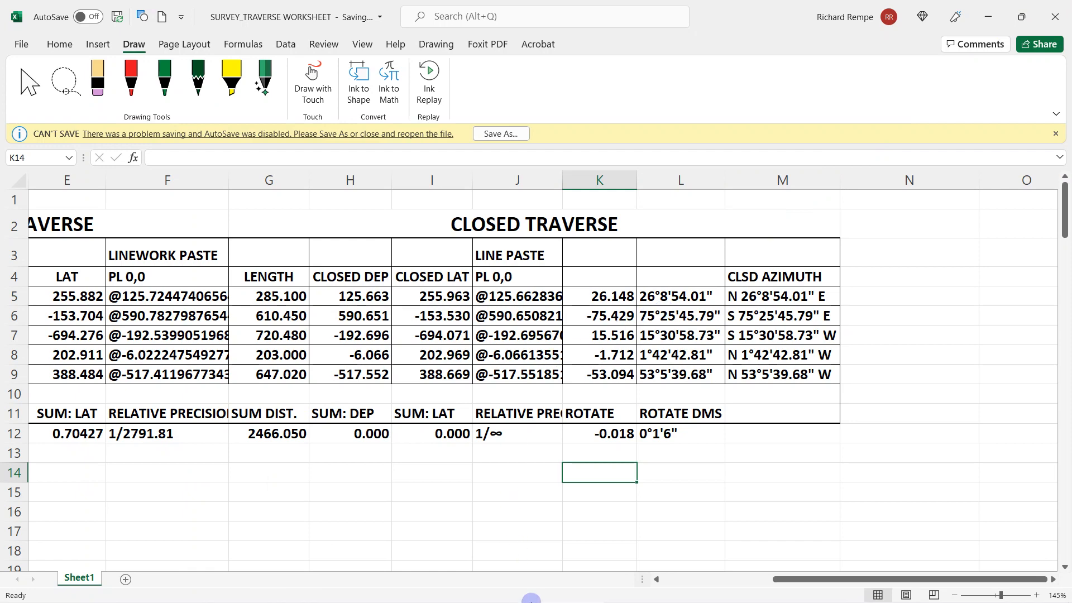
pyautogui.click(662, 593)
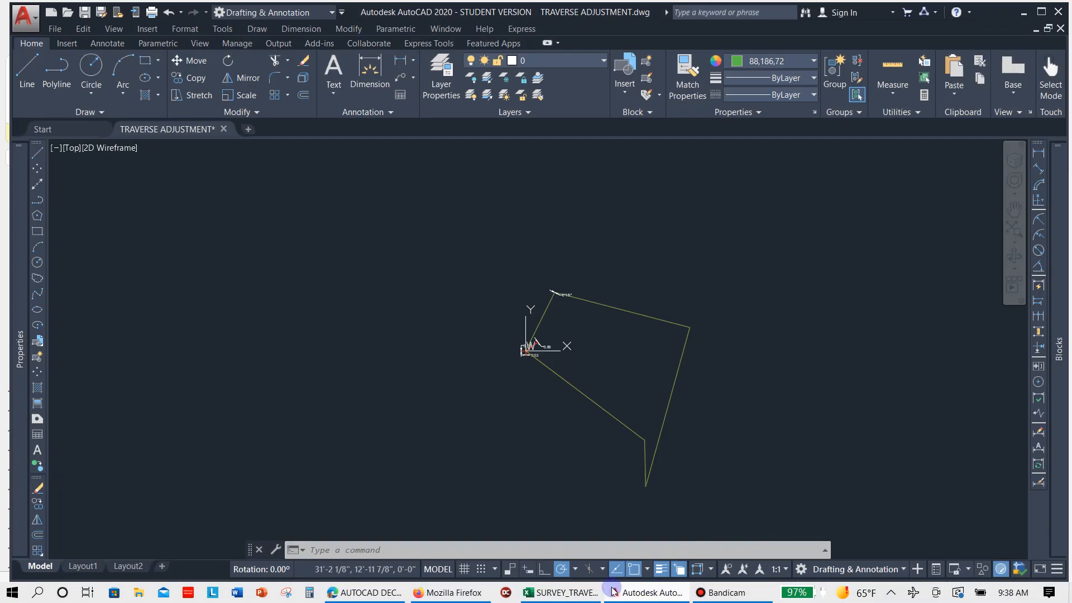
pyautogui.click(722, 595)
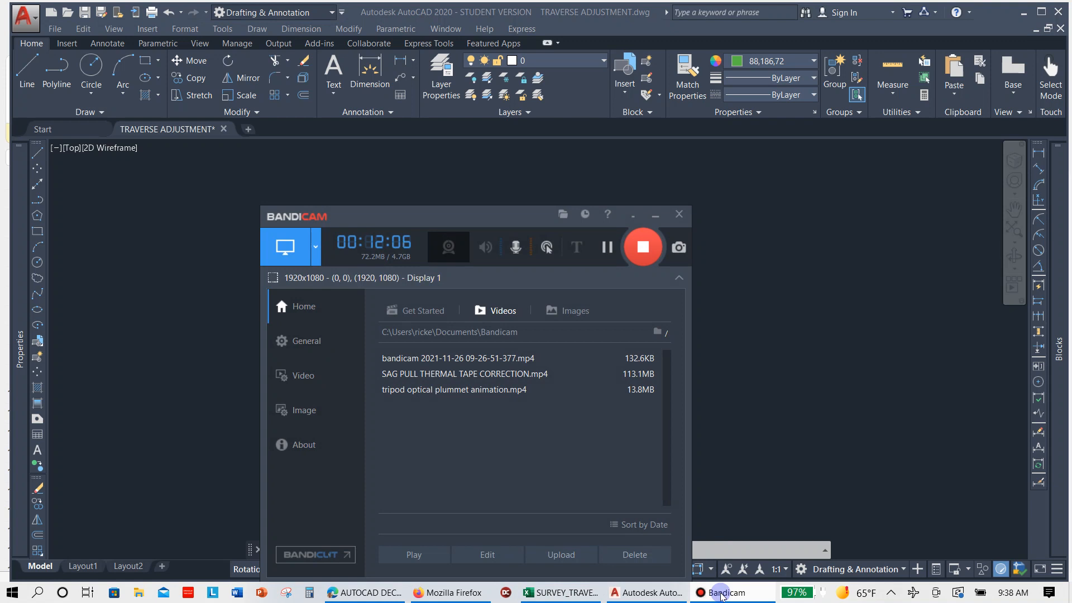
pyautogui.click(722, 596)
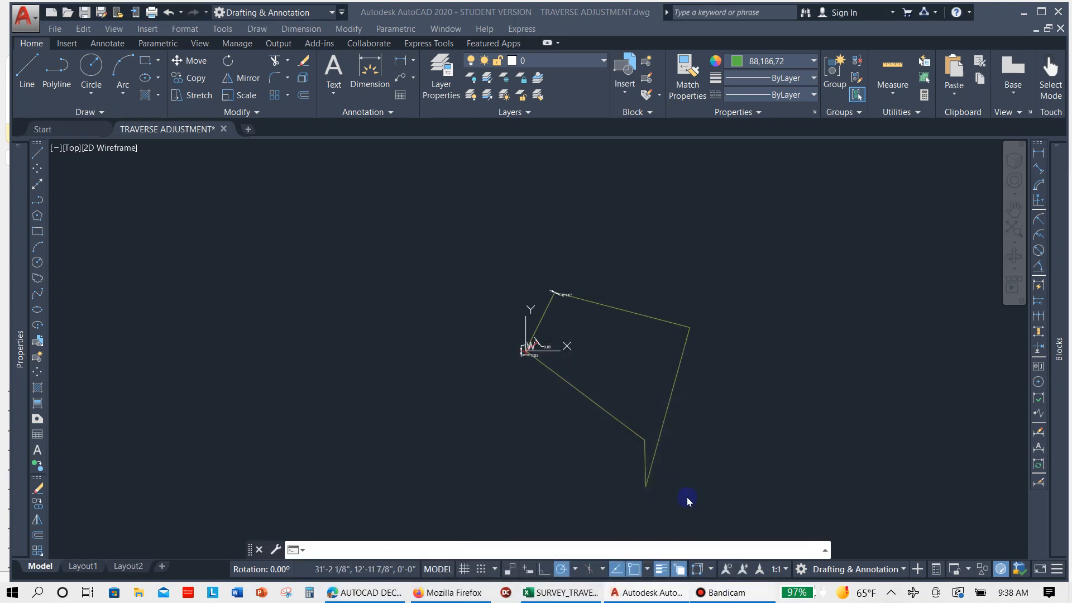
# Set the point style to the circle with a cross, sized 1 inch in absolute units
pyautogui.scroll(6, 574, 292)
pyautogui.scroll(-2, 516, 261)
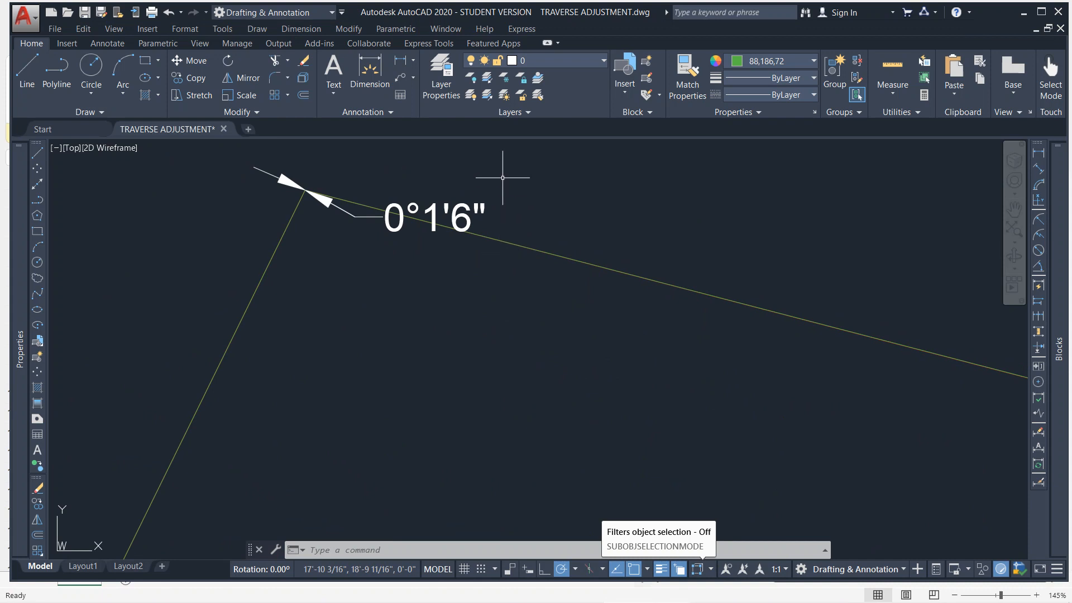
pyautogui.moveTo(502, 178); pyautogui.dragTo(413, 366, button='middle')
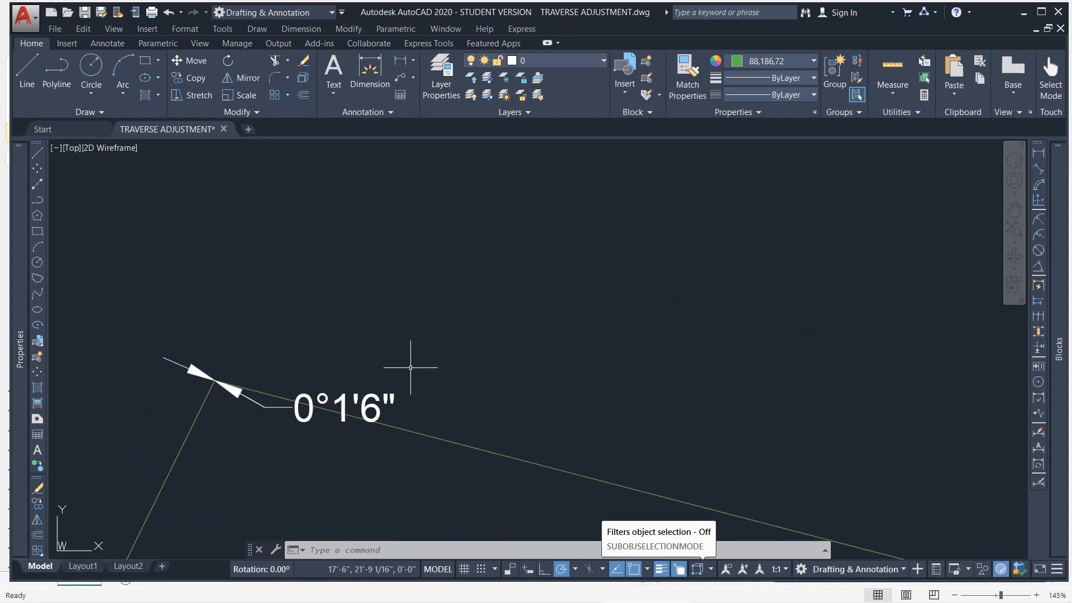
pyautogui.click(223, 30)
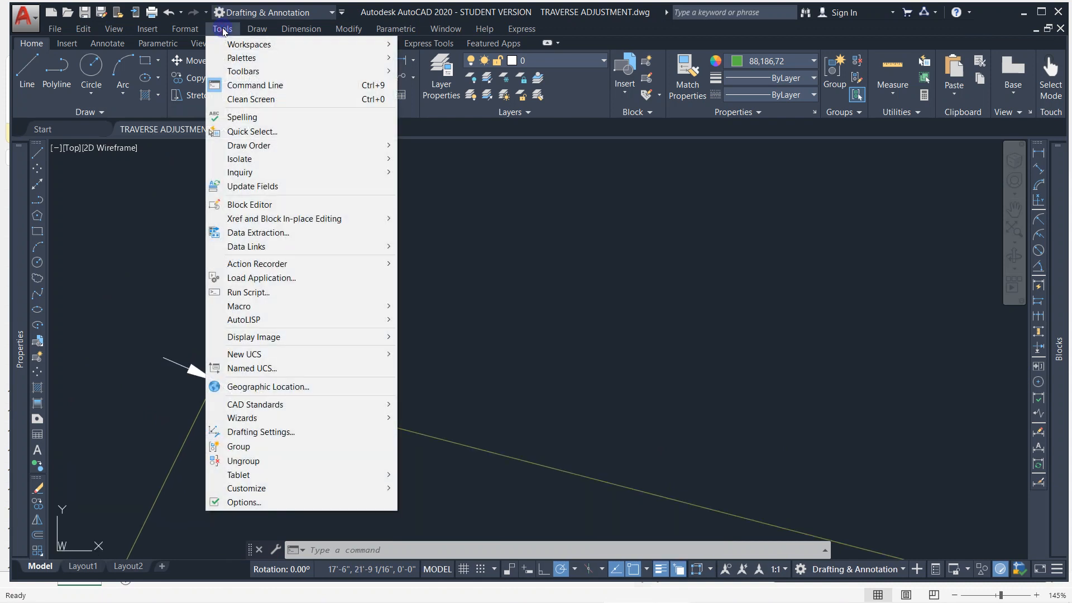
pyautogui.click(190, 26)
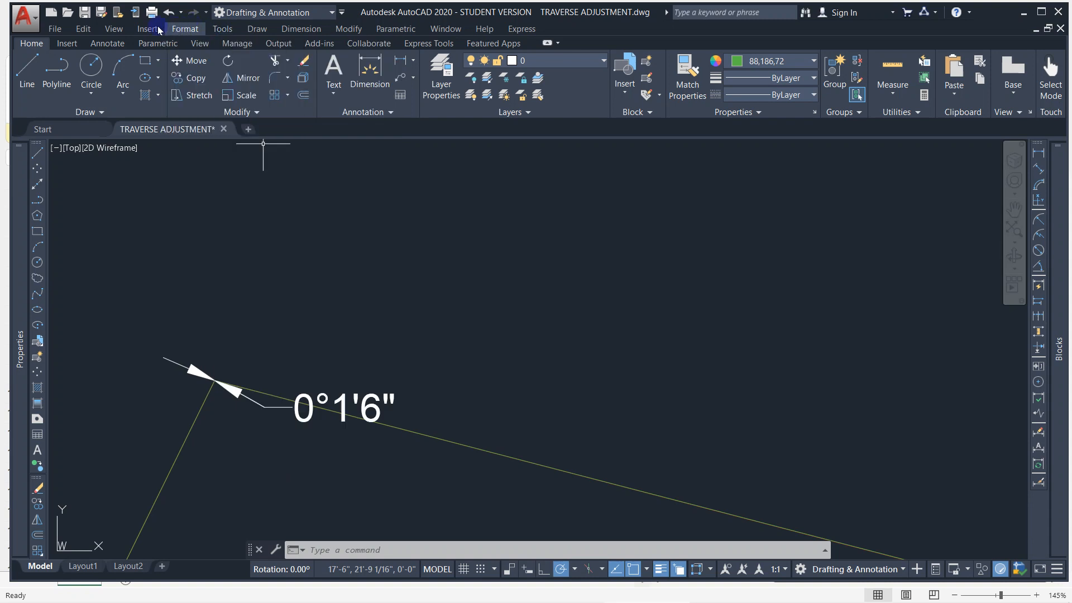
pyautogui.click(148, 29)
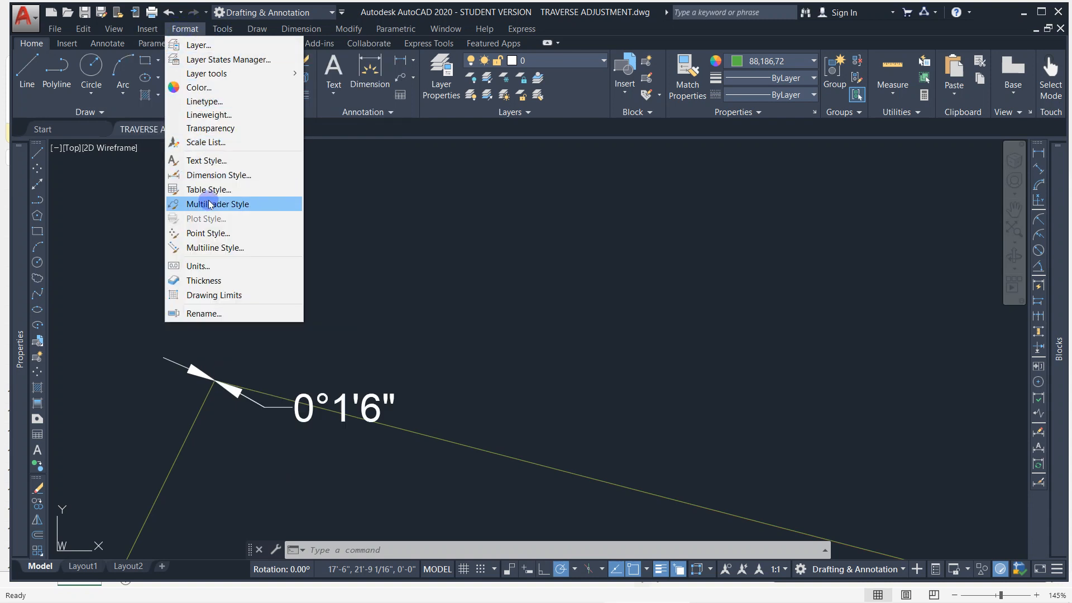
pyautogui.click(211, 234)
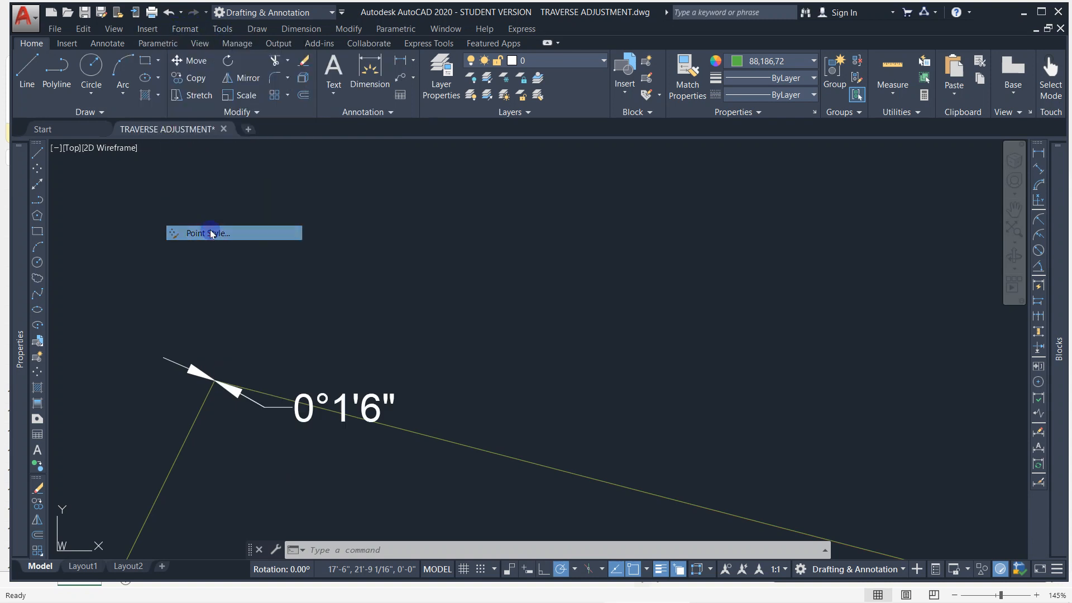
pyautogui.click(519, 329)
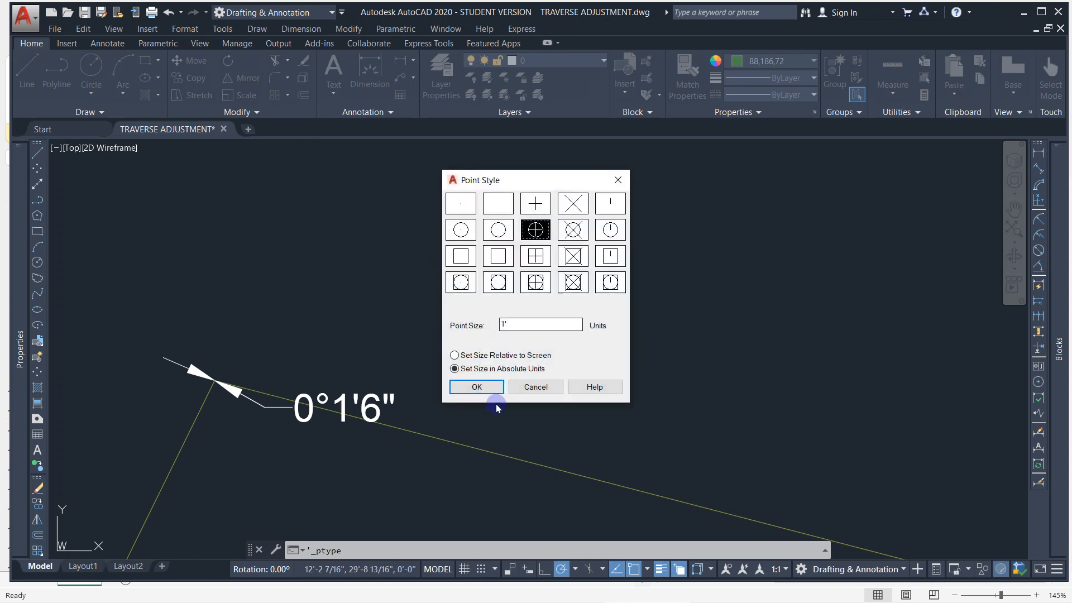
pyautogui.click(480, 389)
pyautogui.press('Escape')
pyautogui.press('Escape')
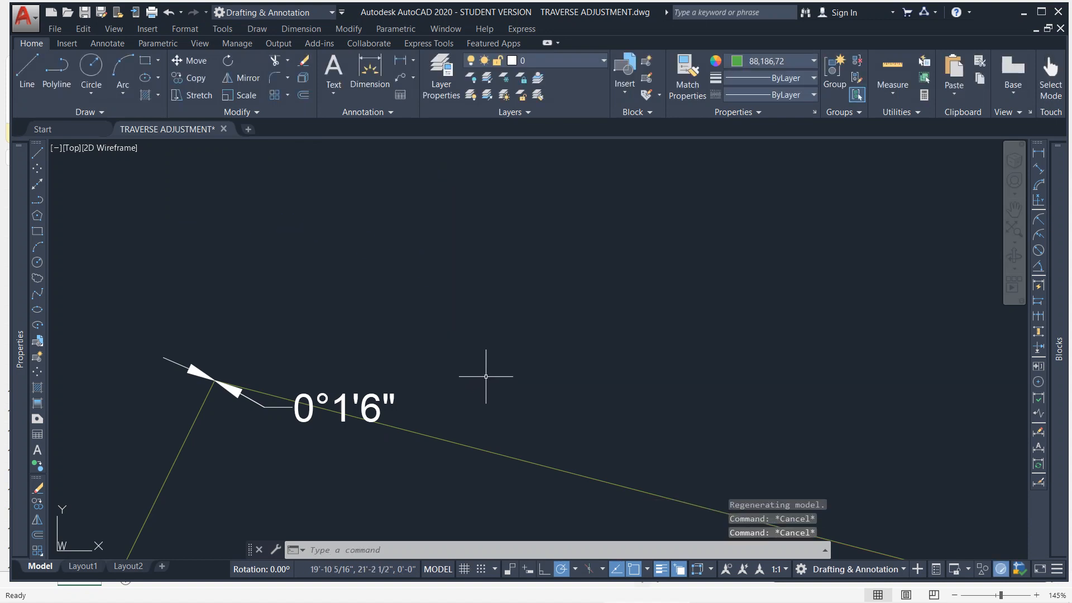
# Place a single point in the empty area above the traverse's second course
pyautogui.write('po')
pyautogui.press('Return')
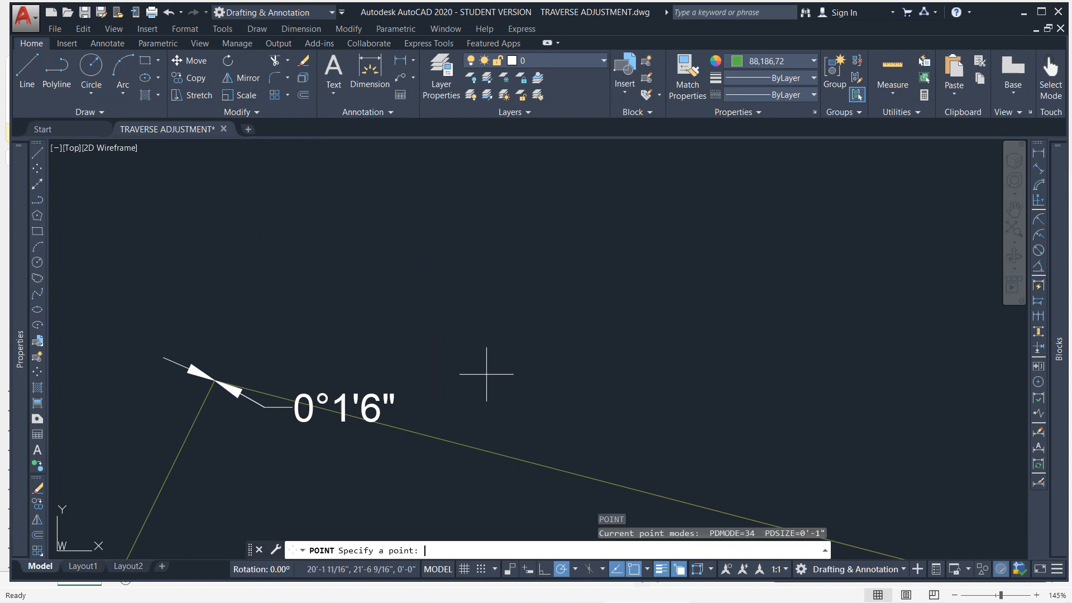
pyautogui.scroll(2, 505, 367)
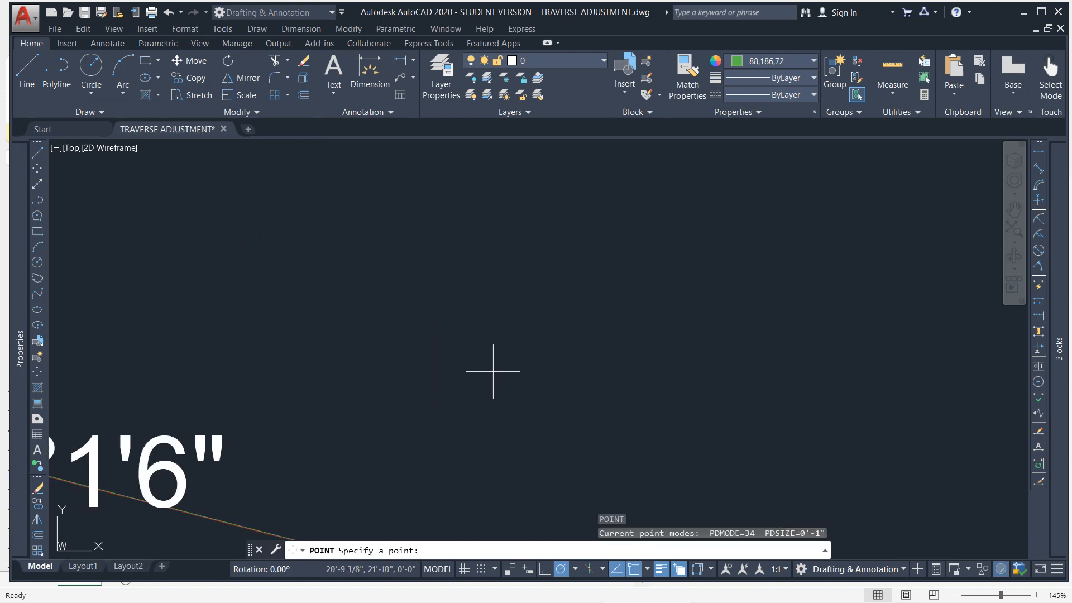
pyautogui.click(493, 372)
pyautogui.scroll(5, 492, 378)
pyautogui.scroll(-4, 505, 339)
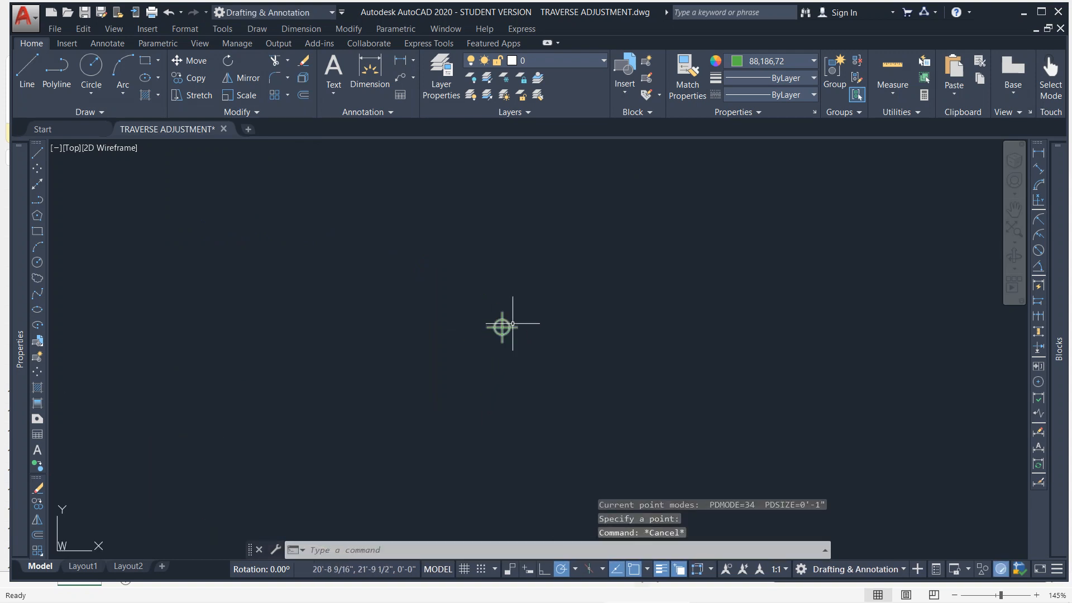
# Draw a leader from the point marker's centre with a 12-inch segment diagonally up to the right and an 18-inch horizontal segment to the right
pyautogui.moveTo(510, 323); pyautogui.dragTo(476, 385, button='middle')
pyautogui.write('l')
pyautogui.press('Return')
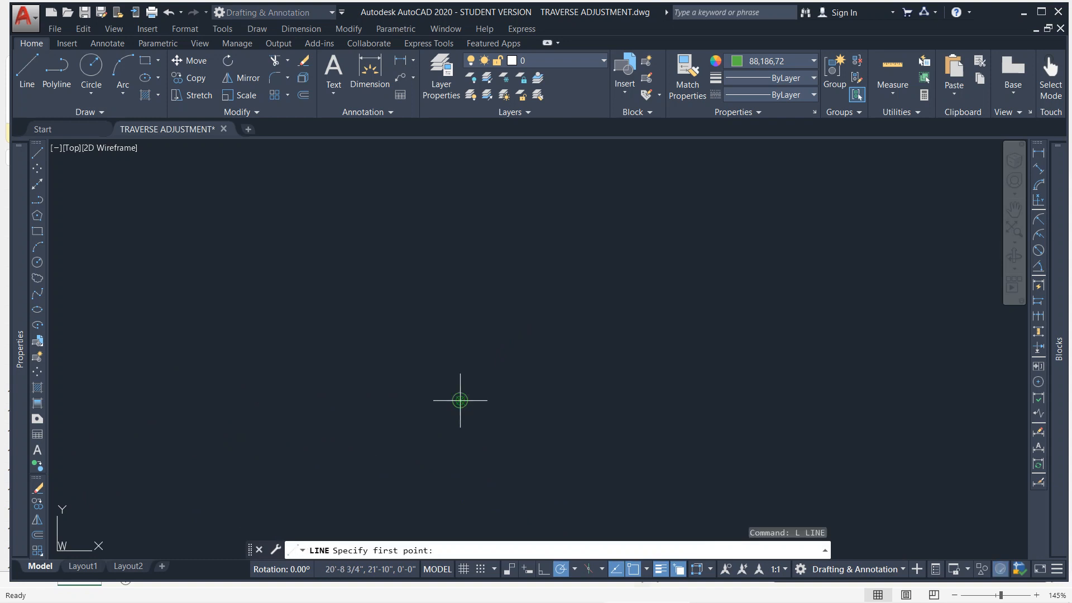
pyautogui.click(460, 400)
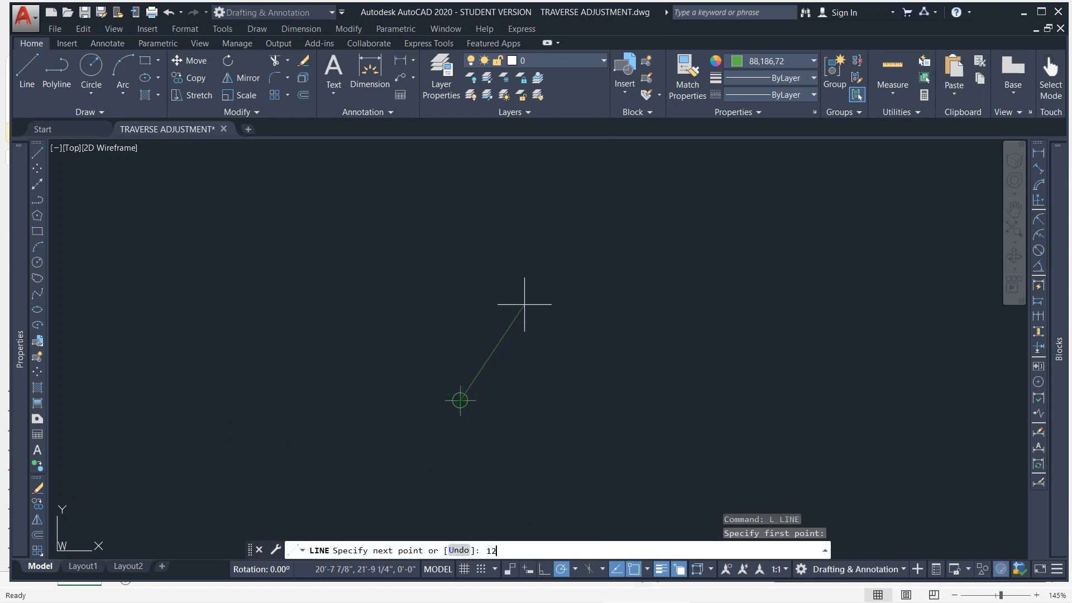
pyautogui.write('12')
pyautogui.press('Return')
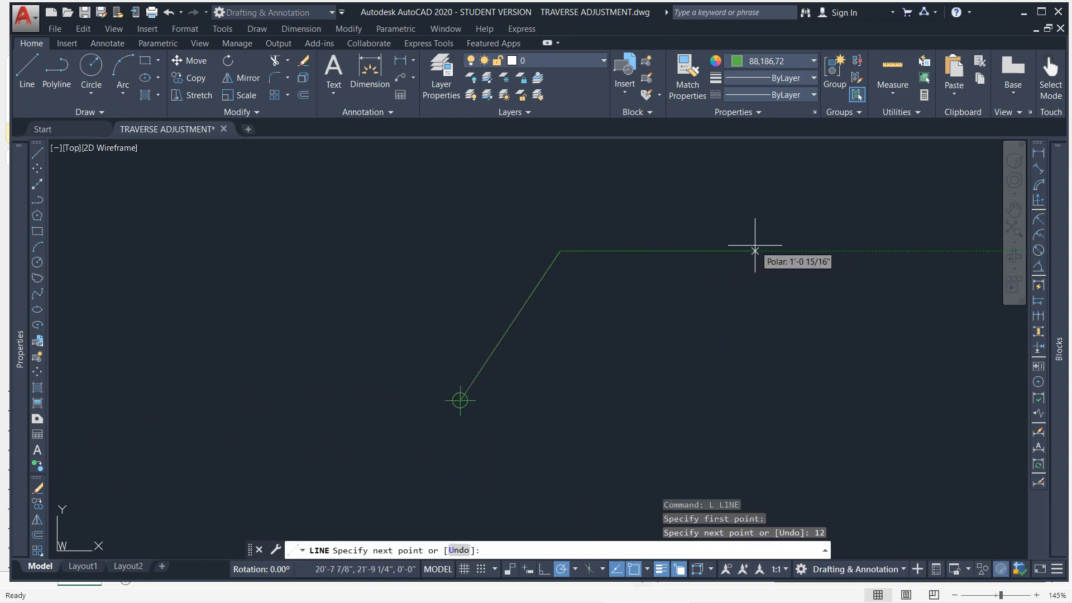
pyautogui.press('Return')
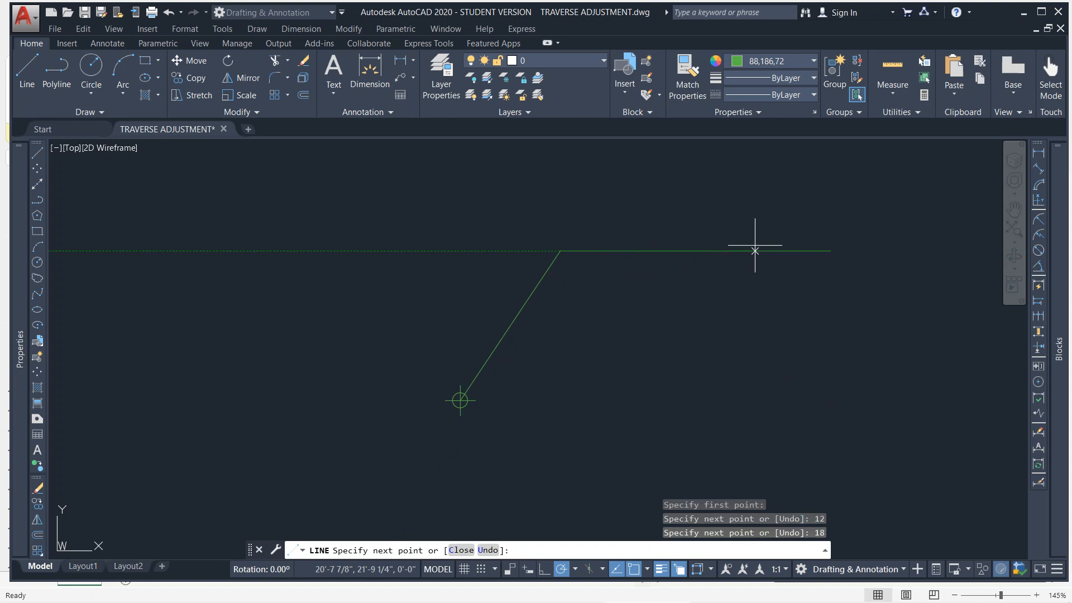
pyautogui.press('Return')
pyautogui.moveTo(526, 310); pyautogui.dragTo(396, 355, button='middle')
pyautogui.press('Escape')
pyautogui.press('Escape')
# Define an attribute with tag and default ID and text height 12, placed above the leader's horizontal segment
pyautogui.write('ATT')
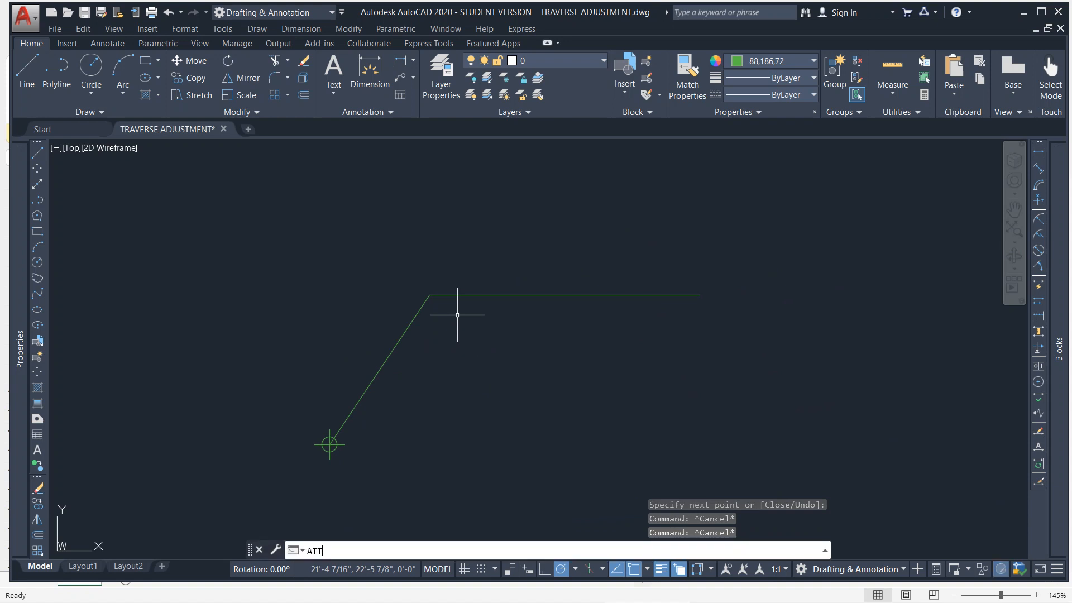
pyautogui.press('Return')
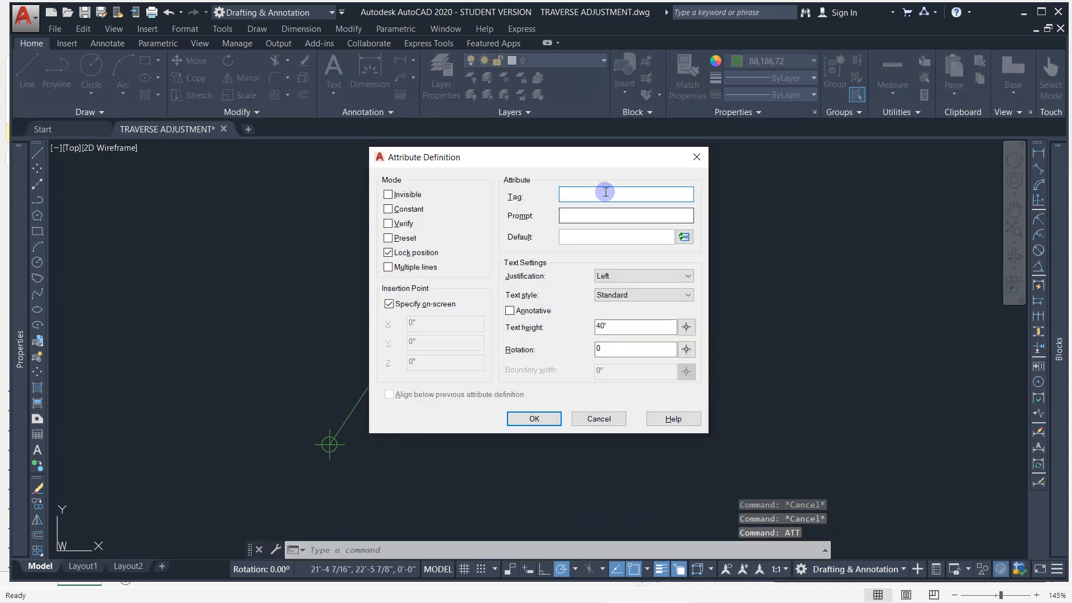
pyautogui.moveTo(608, 328); pyautogui.dragTo(581, 329)
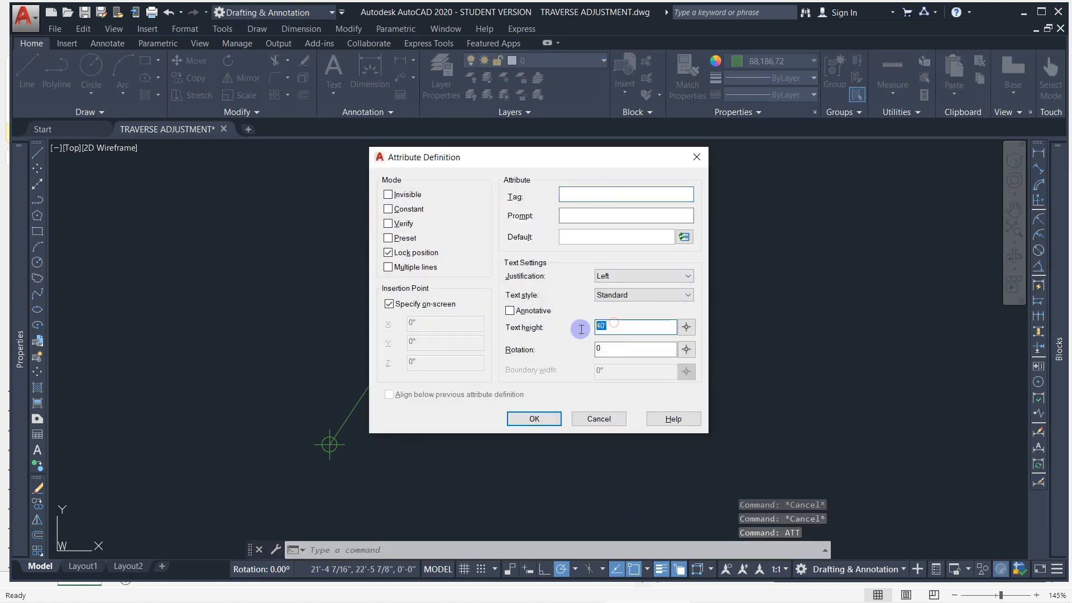
pyautogui.write('12')
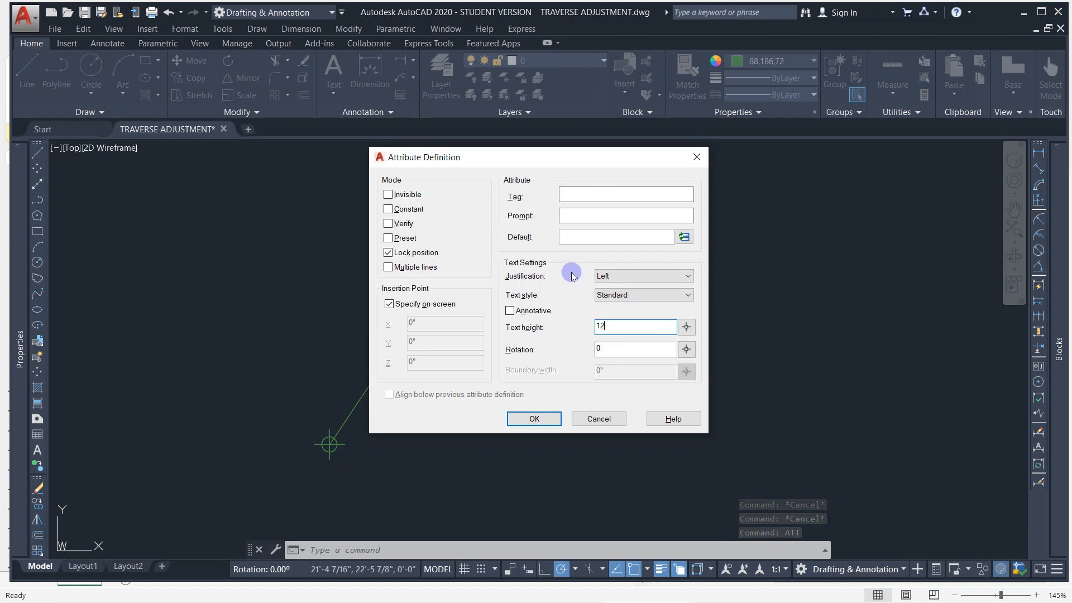
pyautogui.click(569, 193)
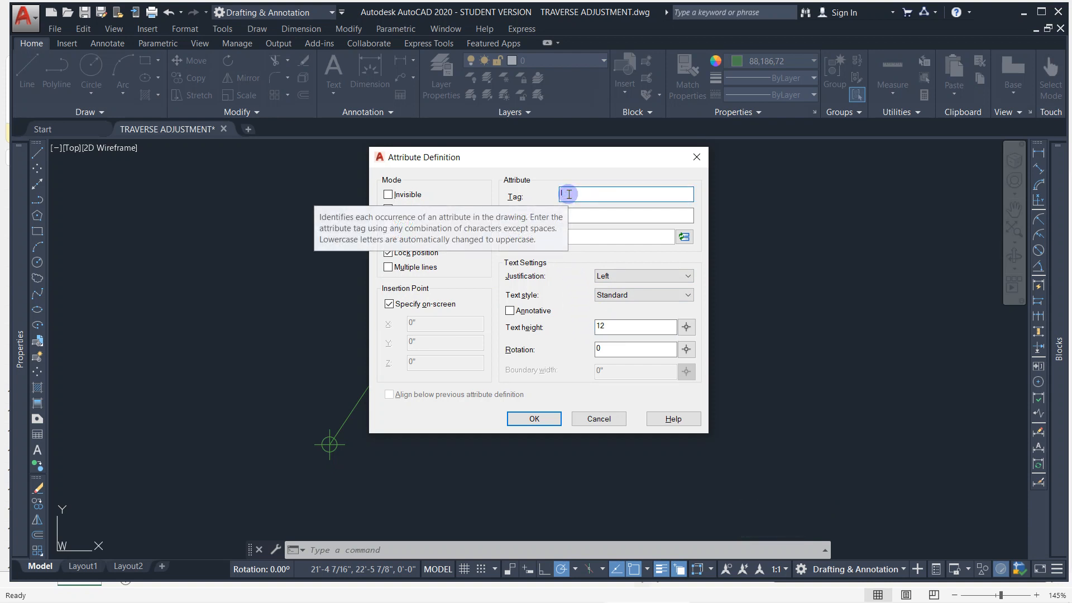
pyautogui.write('ID')
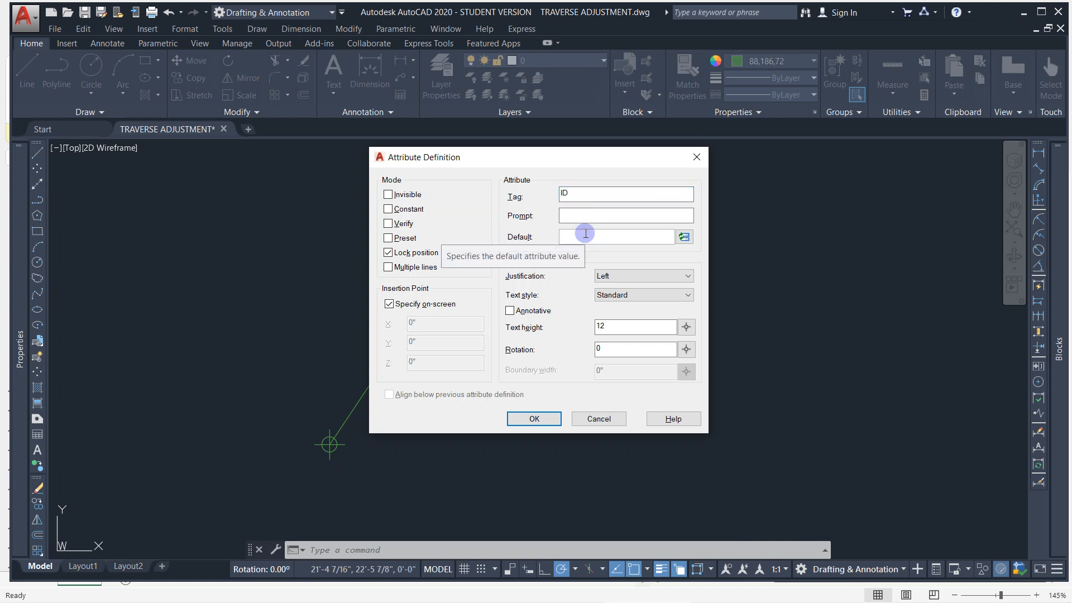
pyautogui.click(585, 234)
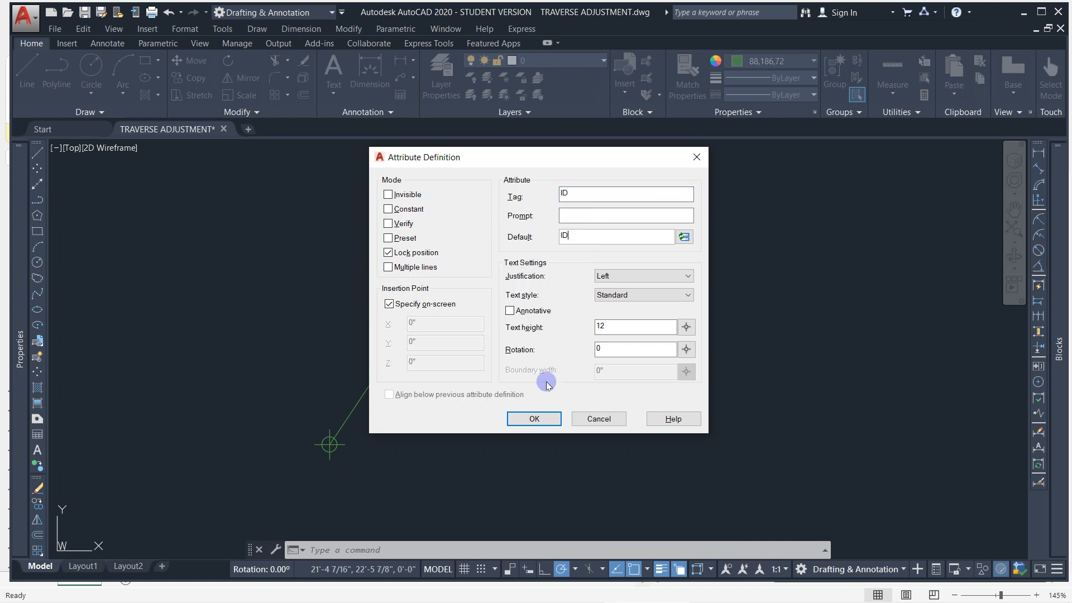
pyautogui.click(534, 420)
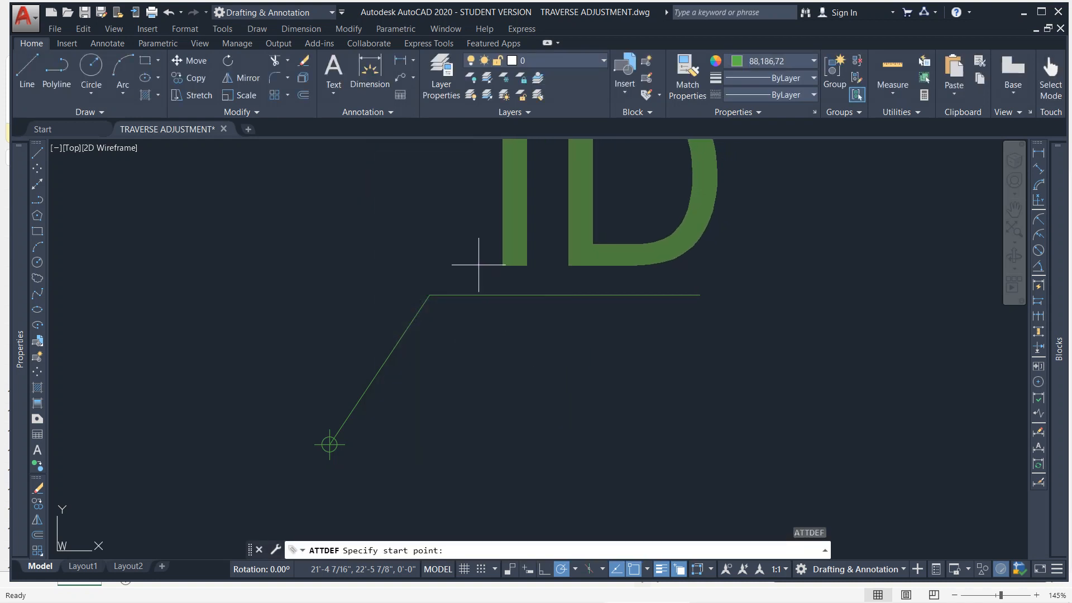
pyautogui.click(478, 264)
# Set the ID attribute's text height to 2 inches and move it closer to the middle of the leader's horizontal segment
pyautogui.click(493, 258)
pyautogui.click(489, 233)
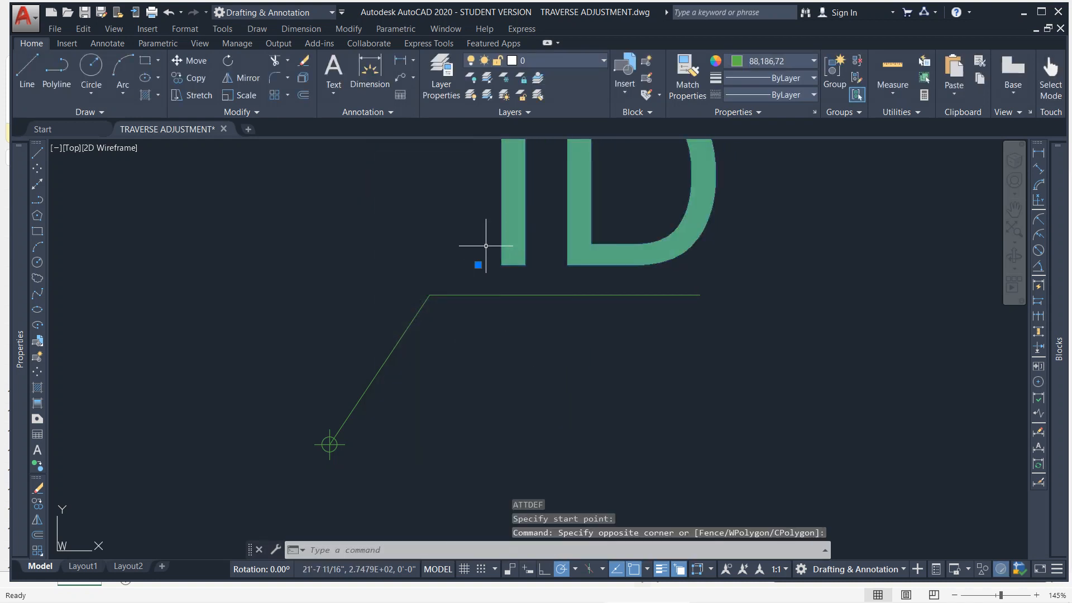
pyautogui.rightClick(510, 228)
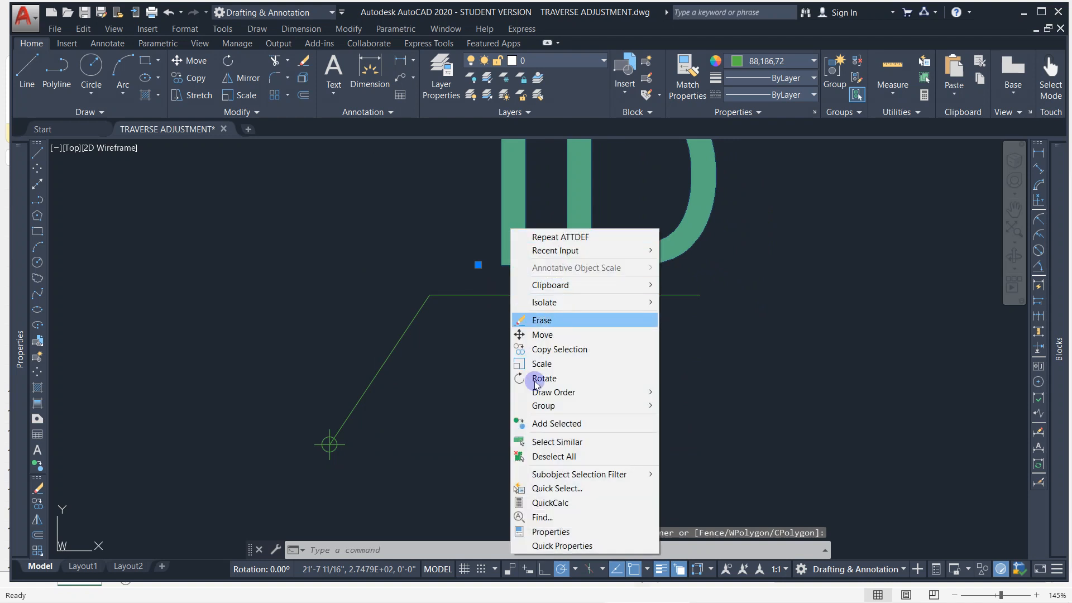
pyautogui.click(558, 531)
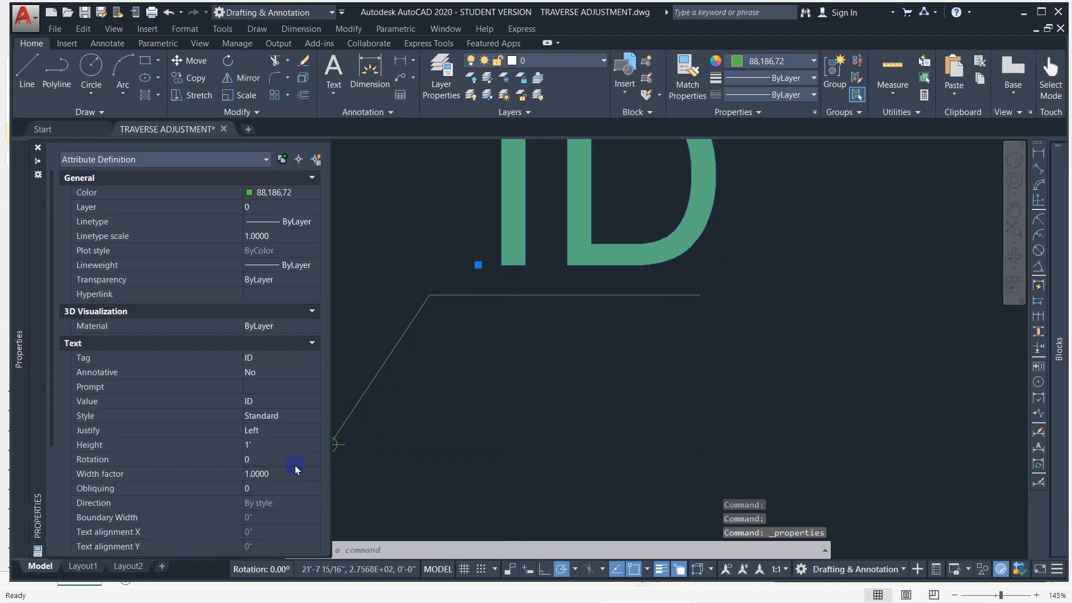
pyautogui.click(277, 446)
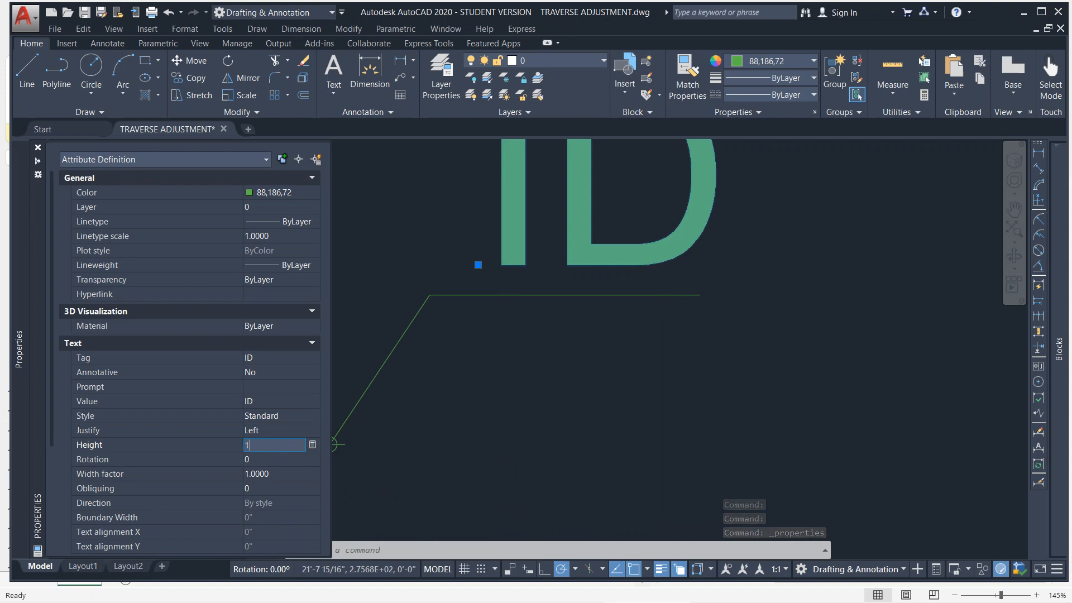
pyautogui.press('Return')
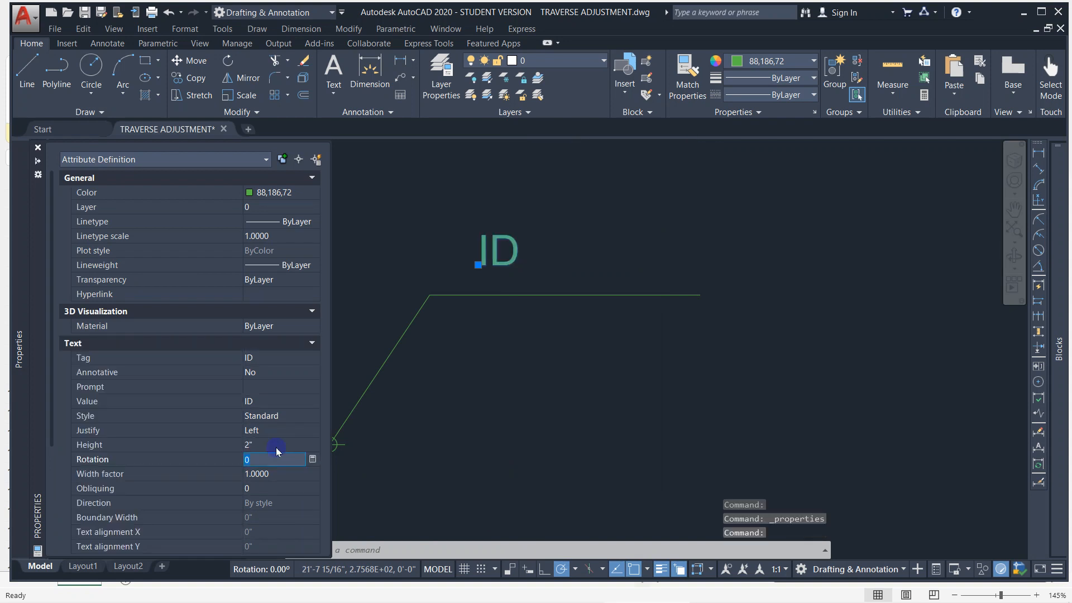
pyautogui.click(478, 265)
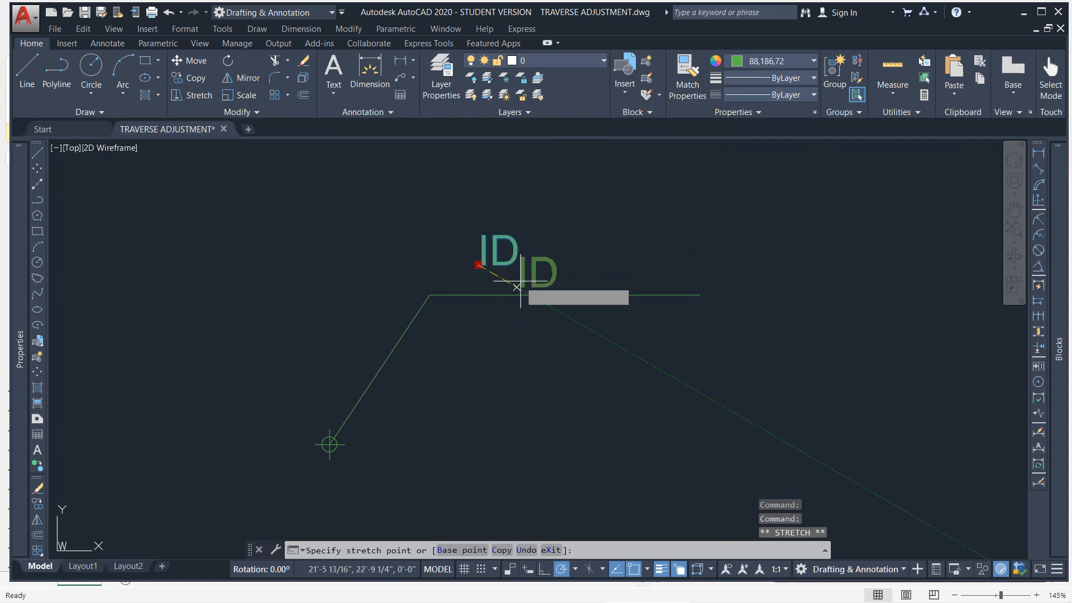
pyautogui.press('Escape')
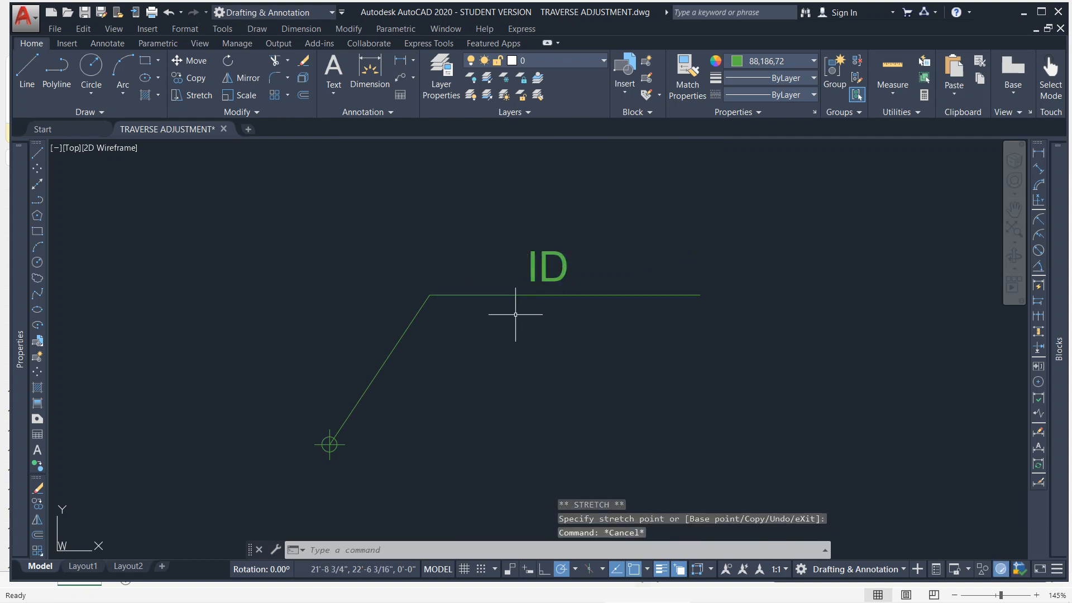
# Define an attribute with tag and default COORD and text height 2, placed just below the leader's horizontal segment
pyautogui.write('ATT')
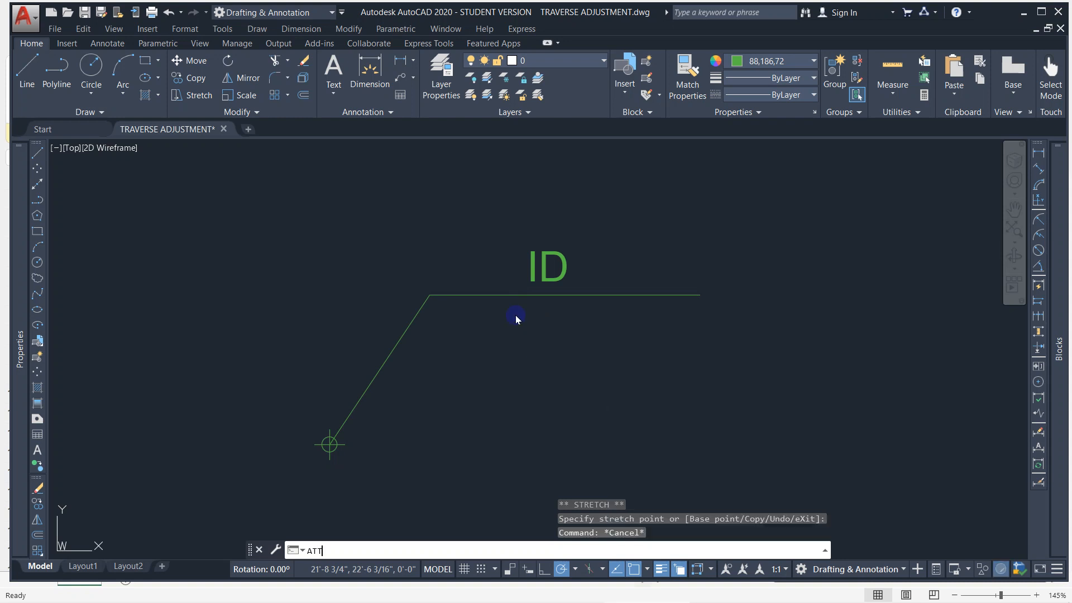
pyautogui.press('Return')
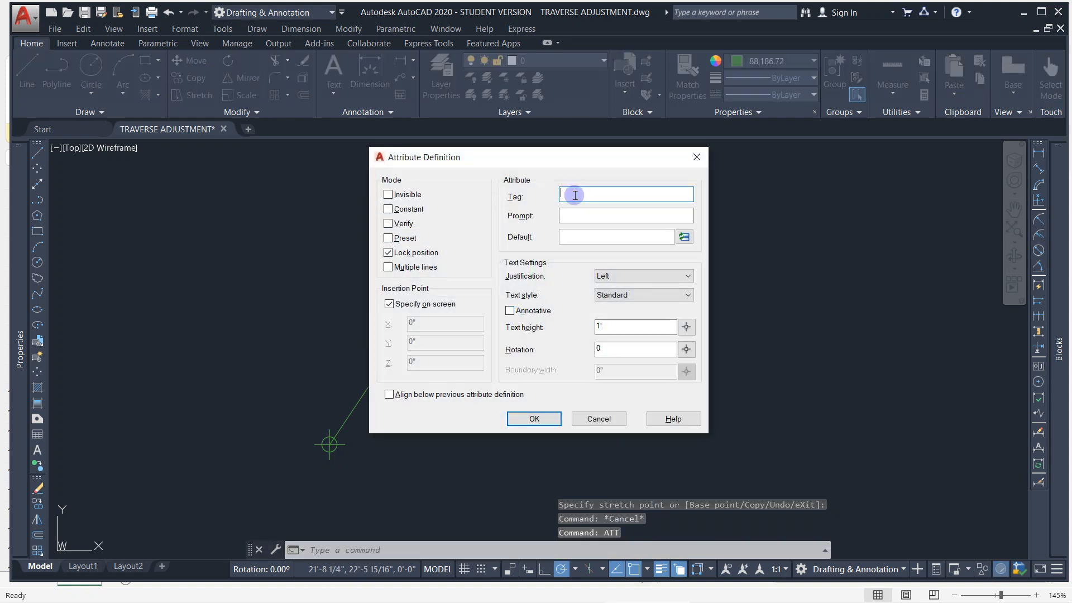
pyautogui.write('COORD')
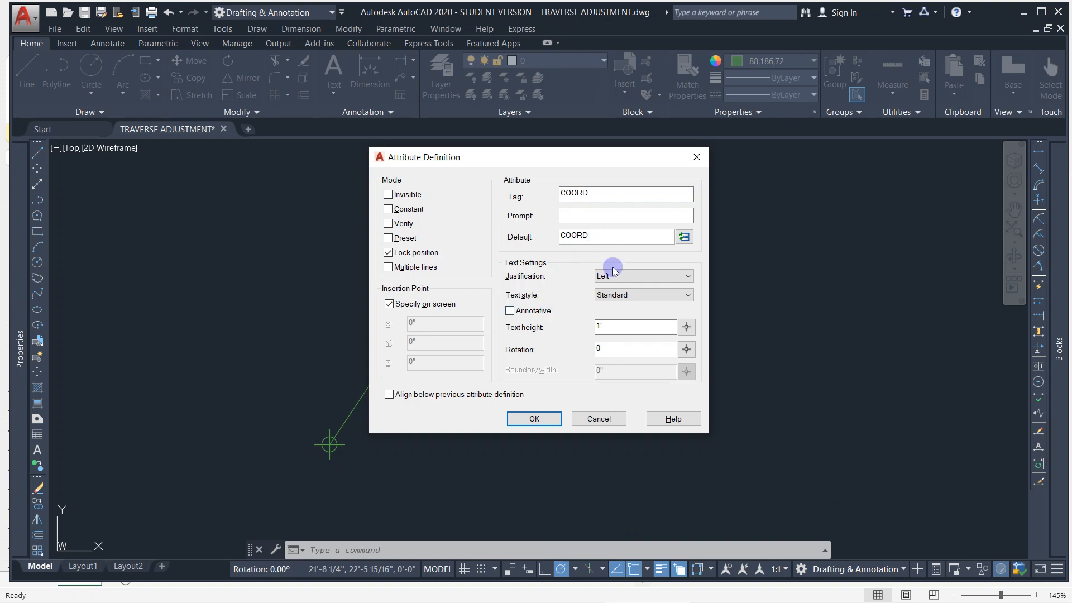
pyautogui.click(607, 322)
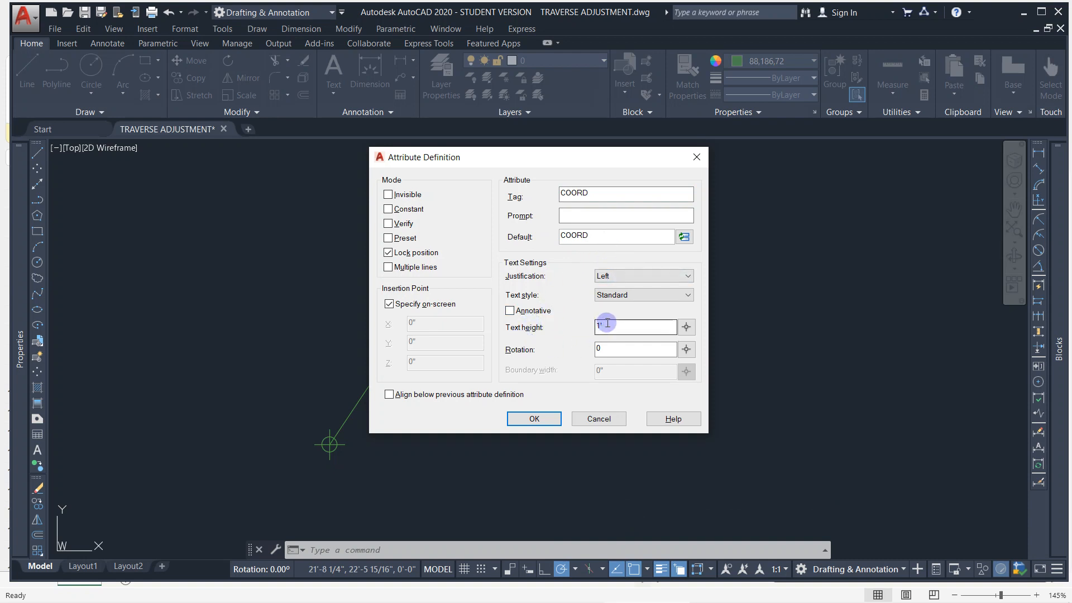
pyautogui.moveTo(607, 323); pyautogui.dragTo(589, 331)
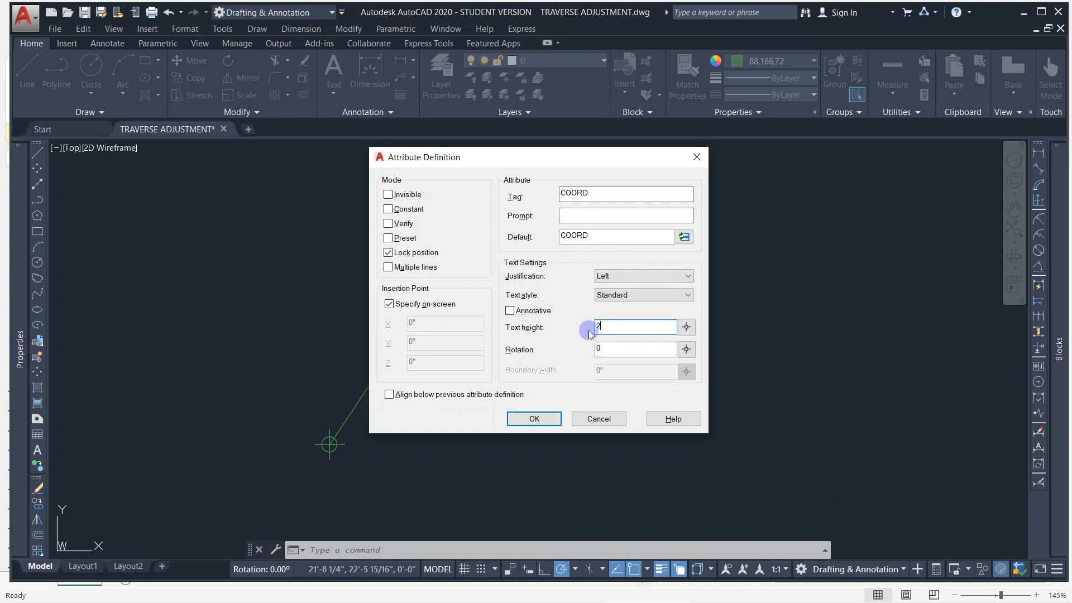
pyautogui.write('2')
pyautogui.click(535, 418)
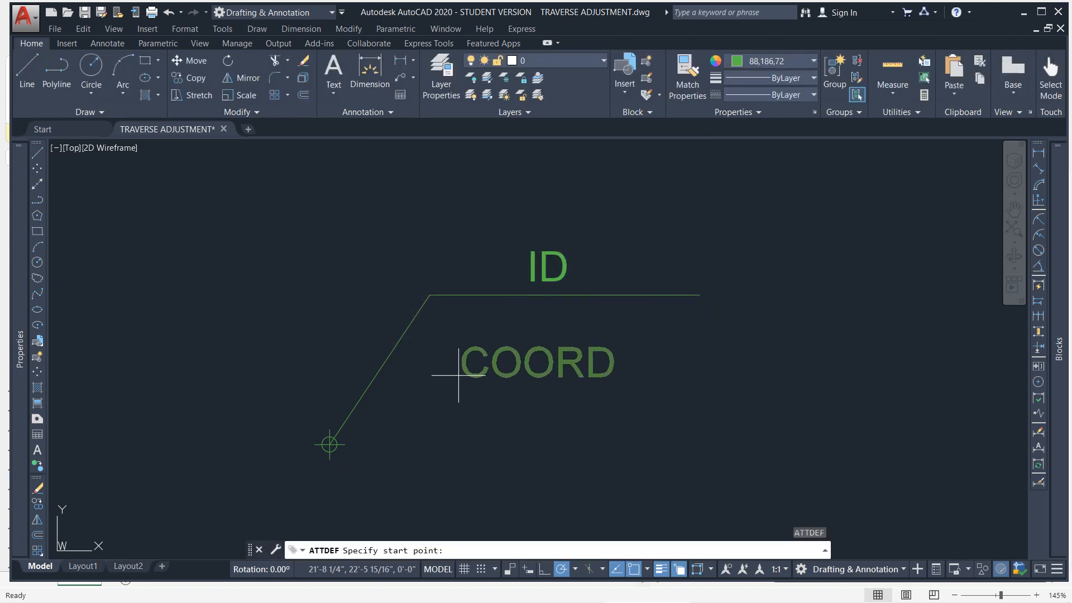
pyautogui.click(438, 343)
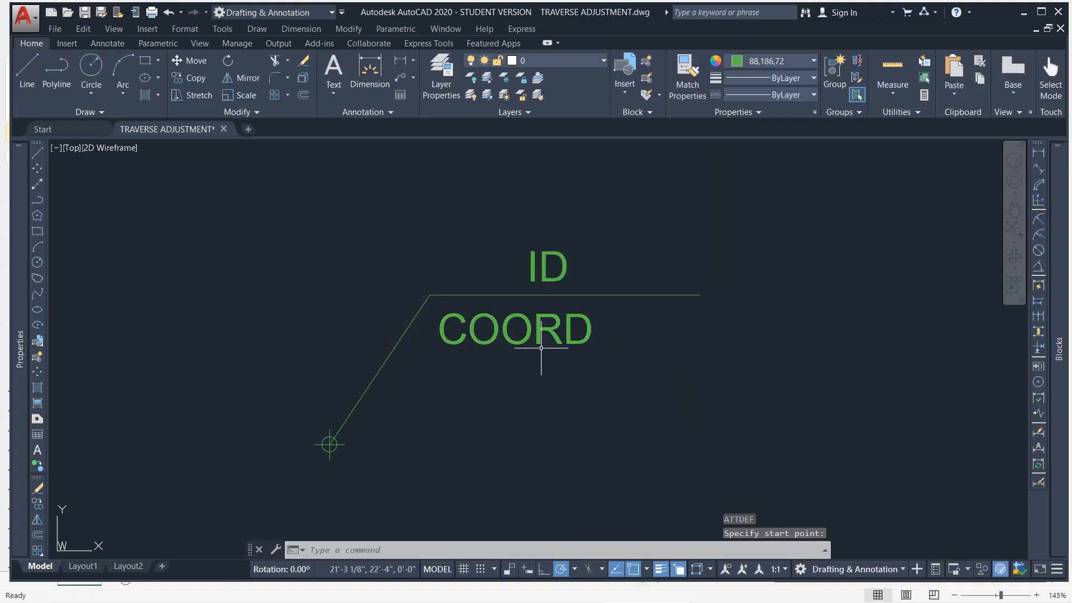
pyautogui.press('Escape')
pyautogui.press('Escape')
pyautogui.press('Escape')
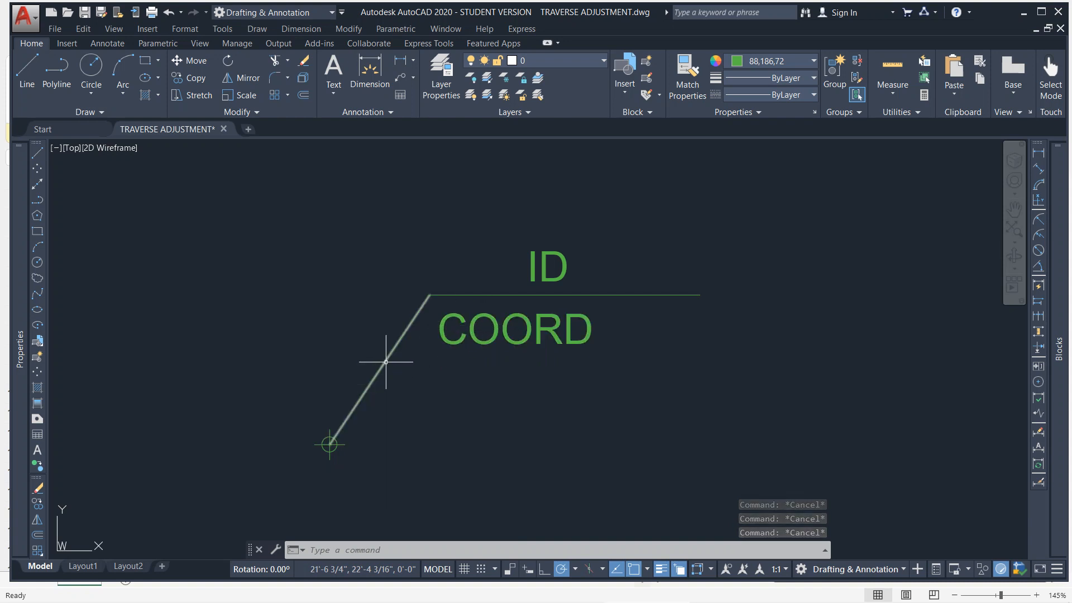
# Start a block definition named IDCOORD with its base point at the centre of the point marker
pyautogui.write('B')
pyautogui.press('Return')
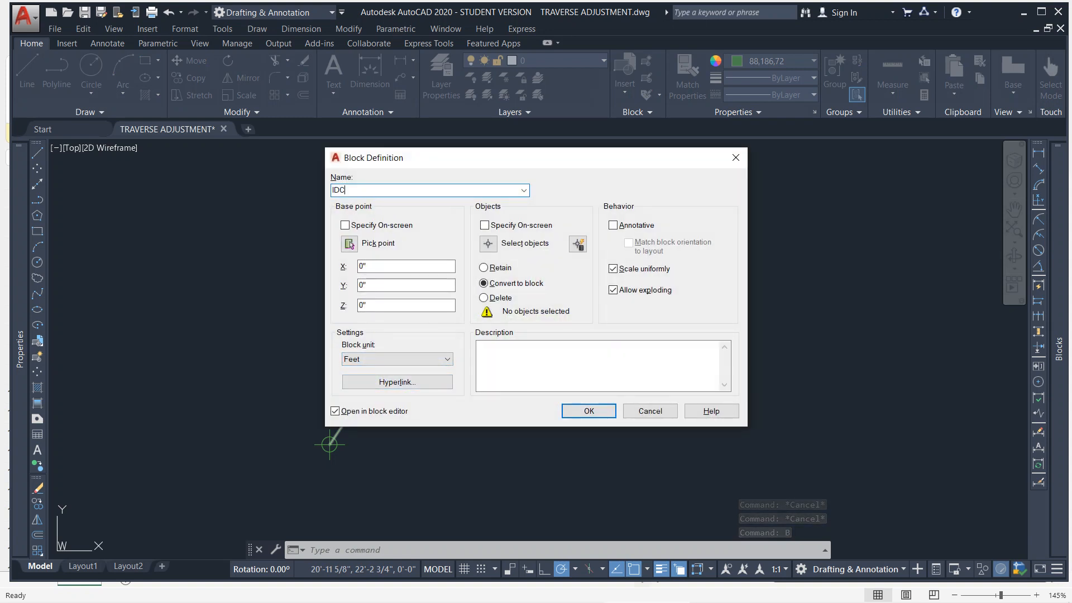
pyautogui.click(382, 190)
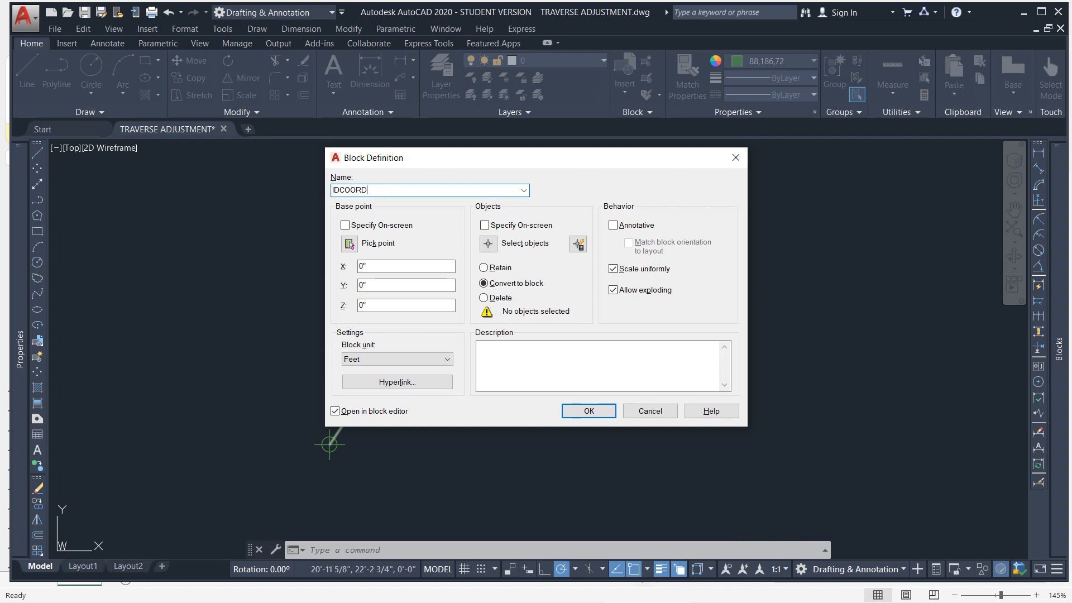
pyautogui.click(349, 244)
pyautogui.click(329, 445)
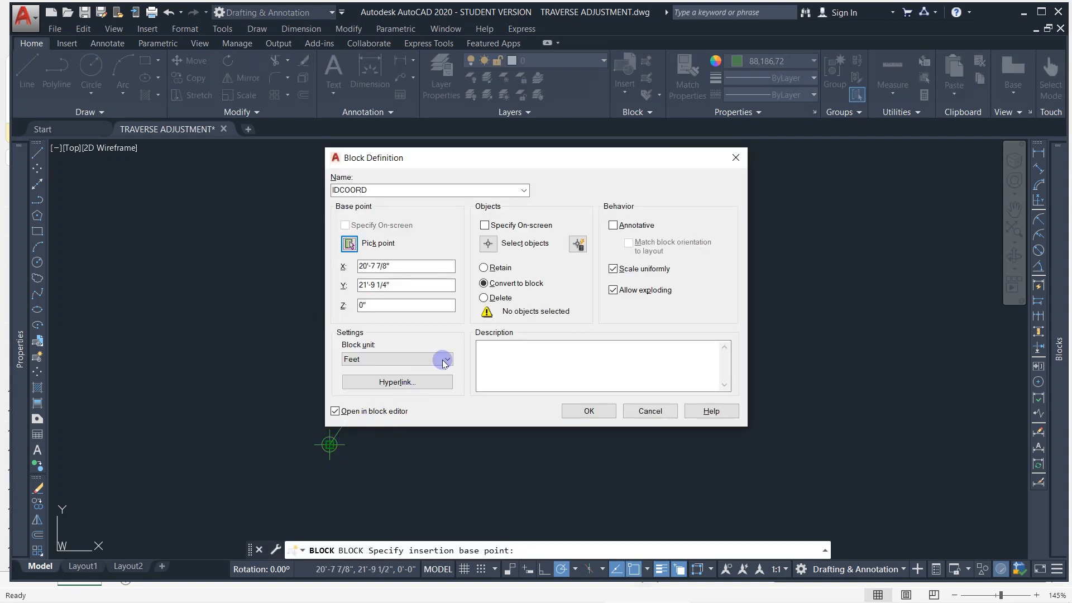
# Add the point marker, both leader lines and the ID and COORD attributes to the block and create it
pyautogui.click(489, 244)
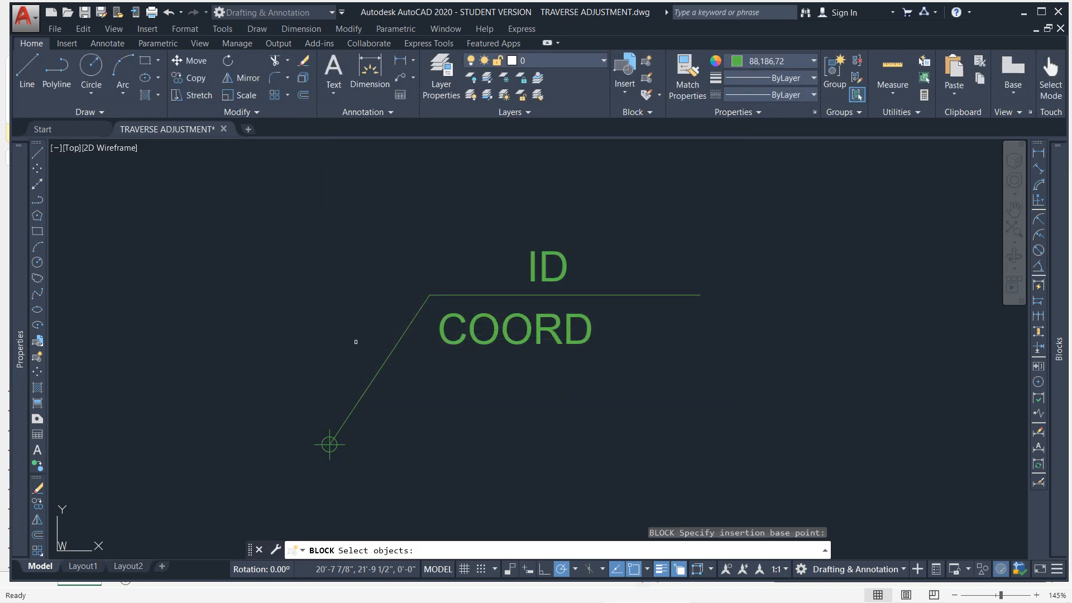
pyautogui.click(266, 412)
pyautogui.click(379, 476)
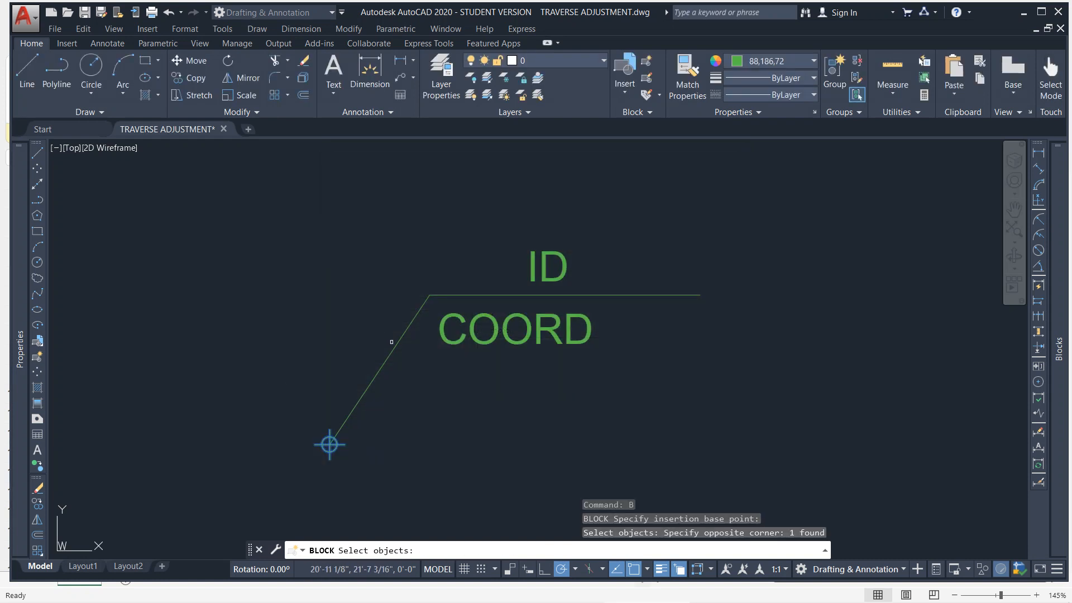
pyautogui.click(394, 349)
pyautogui.click(670, 209)
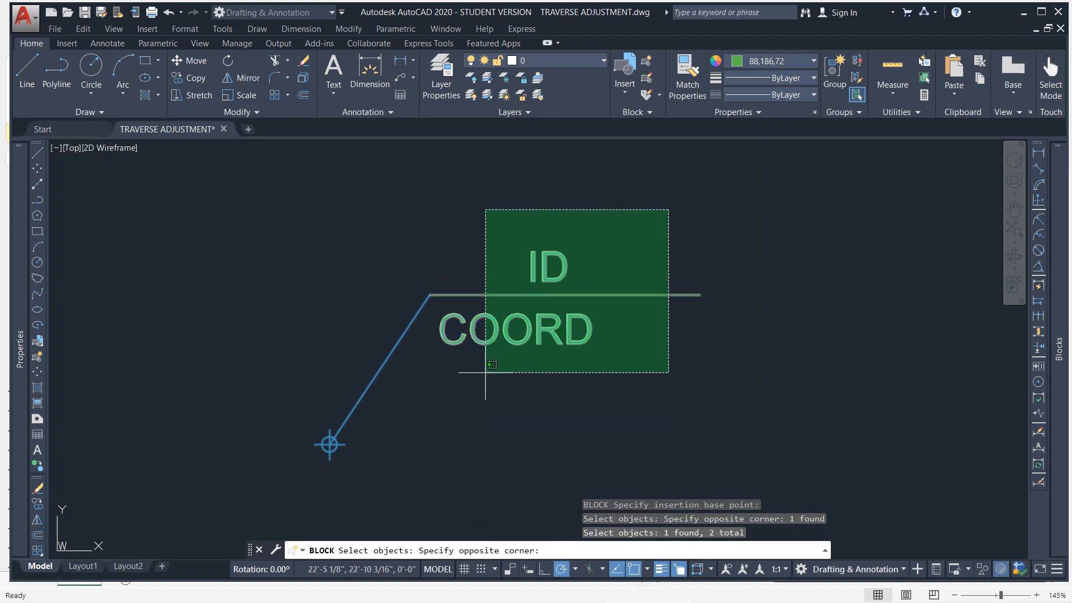
pyautogui.click(431, 407)
pyautogui.press('Return')
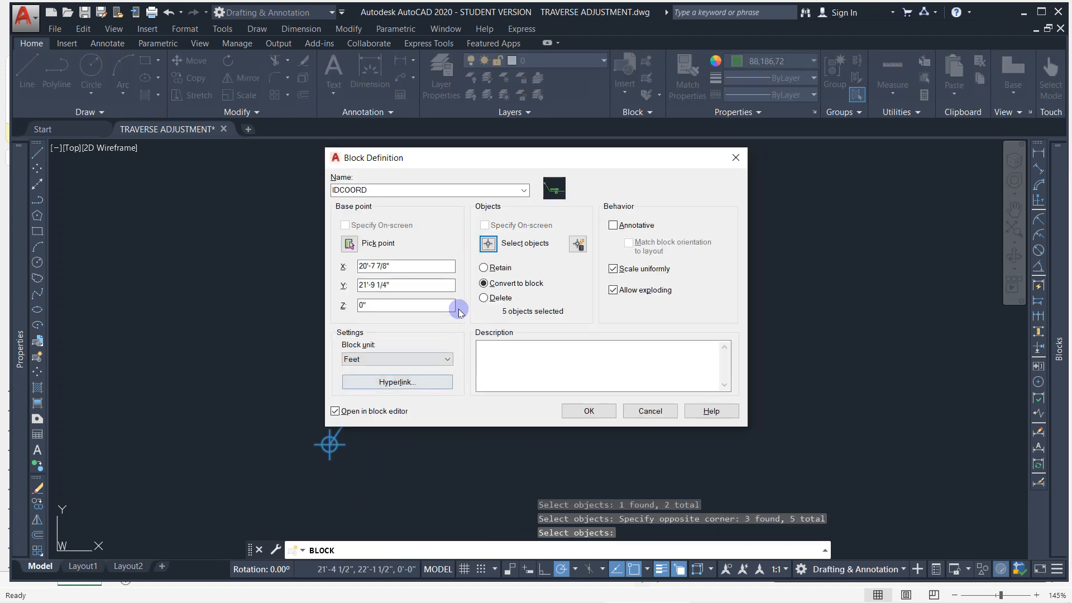
pyautogui.click(588, 410)
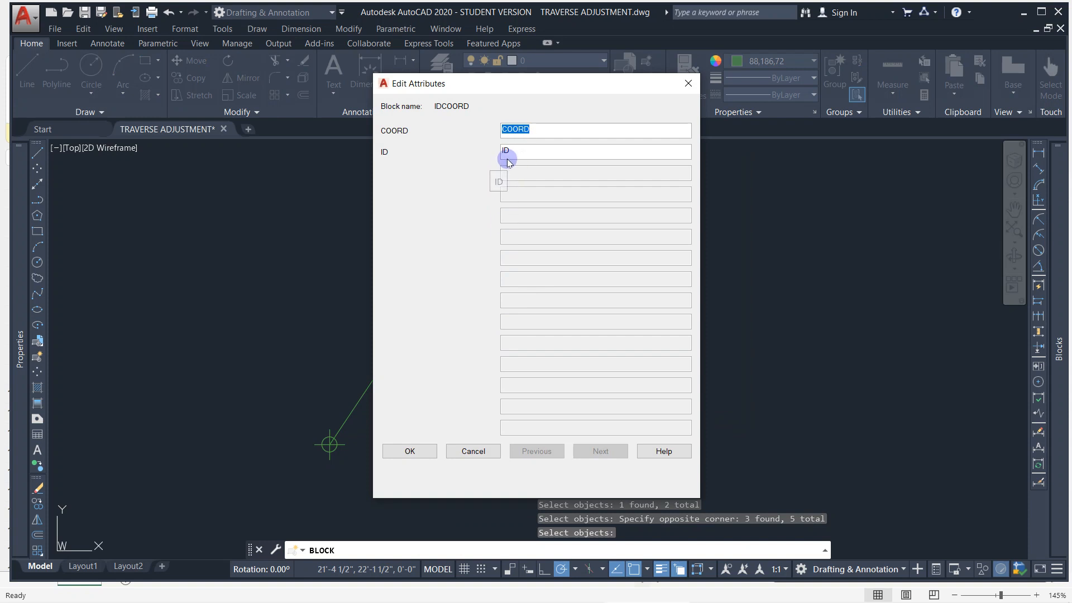
# Insert an Object field as the COORD attribute's value and pick the IDCOORD block in the drawing as its source object
pyautogui.rightClick(544, 127)
pyautogui.click(578, 210)
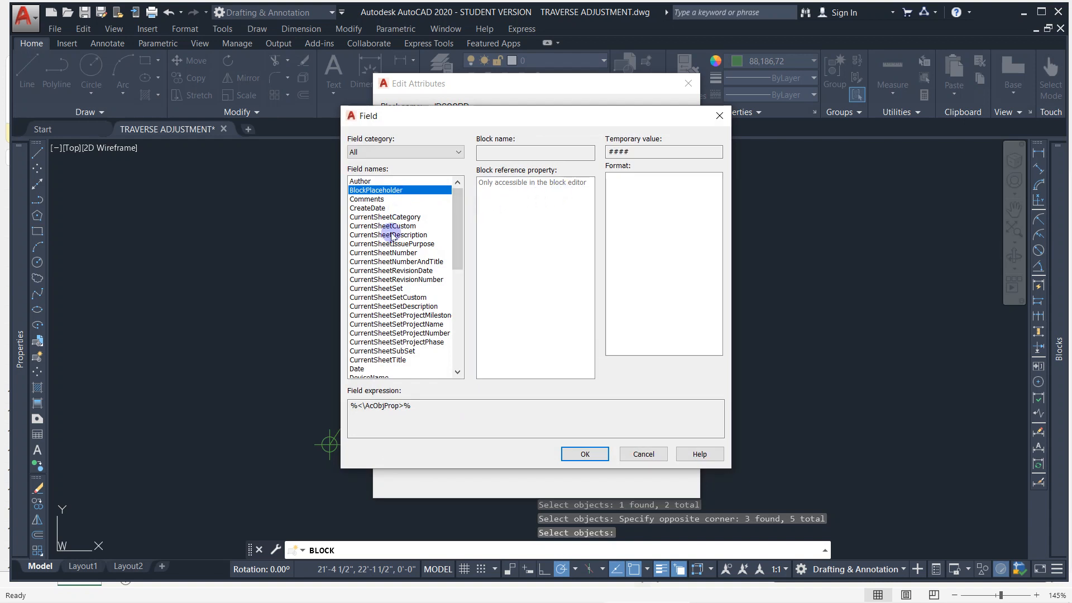
pyautogui.click(364, 333)
pyautogui.scroll(-1, 364, 334)
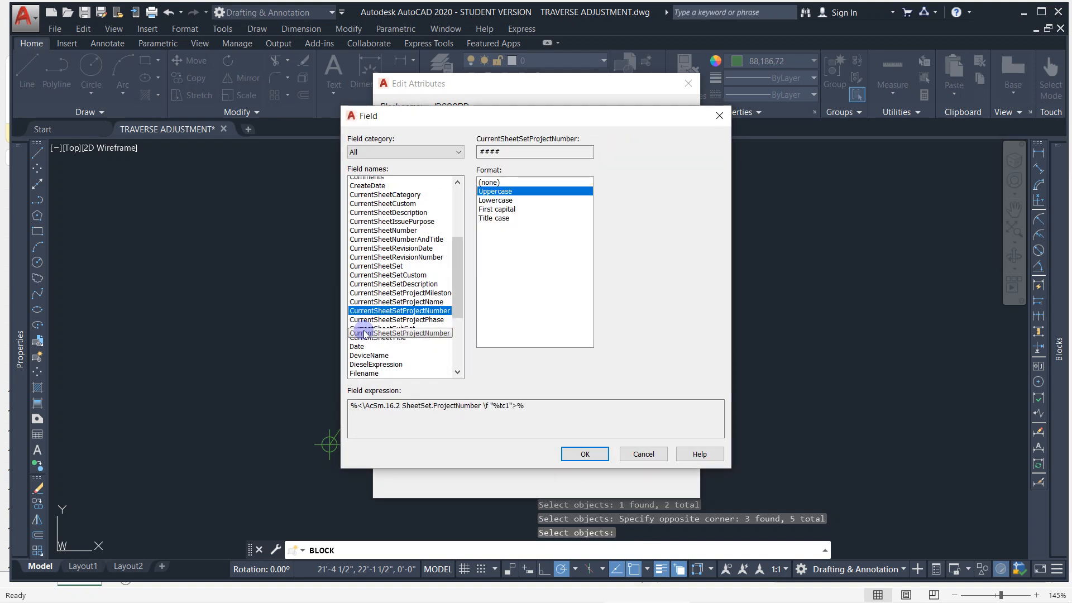
pyautogui.scroll(-3, 364, 333)
pyautogui.click(367, 368)
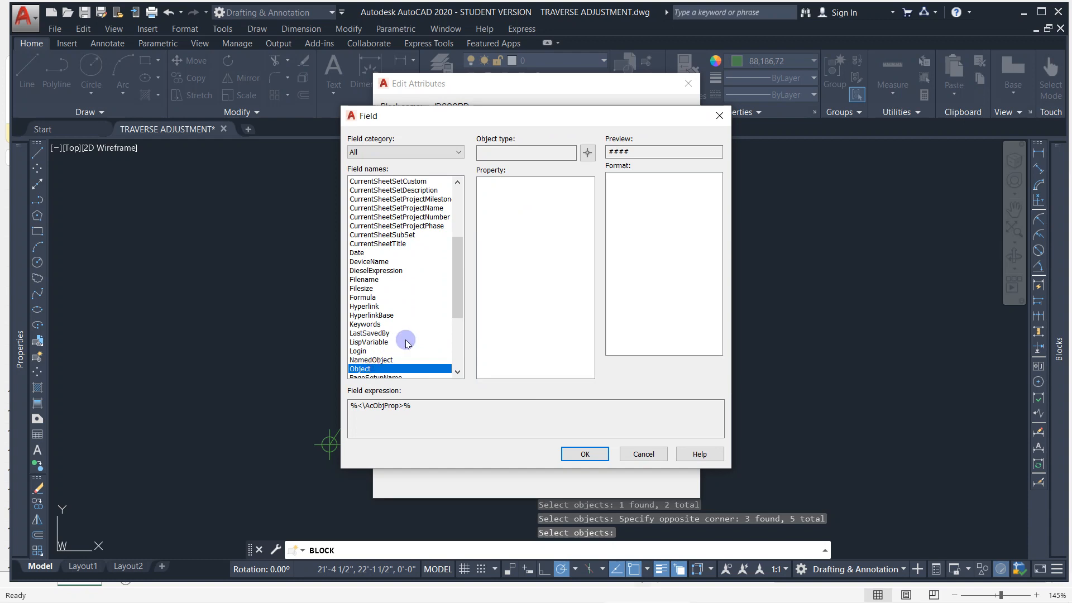
pyautogui.click(588, 152)
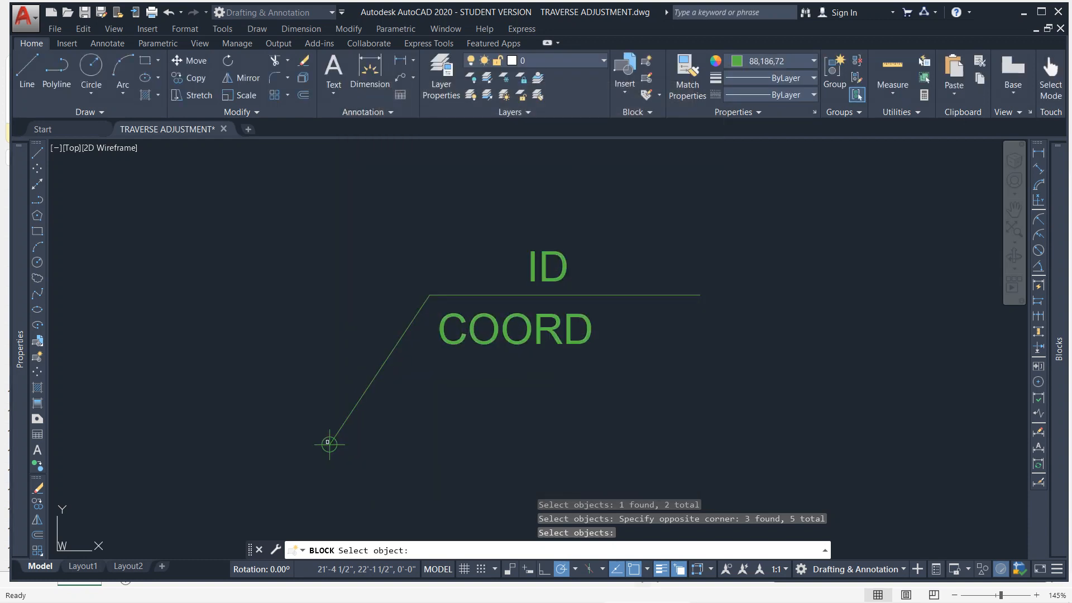
pyautogui.click(327, 442)
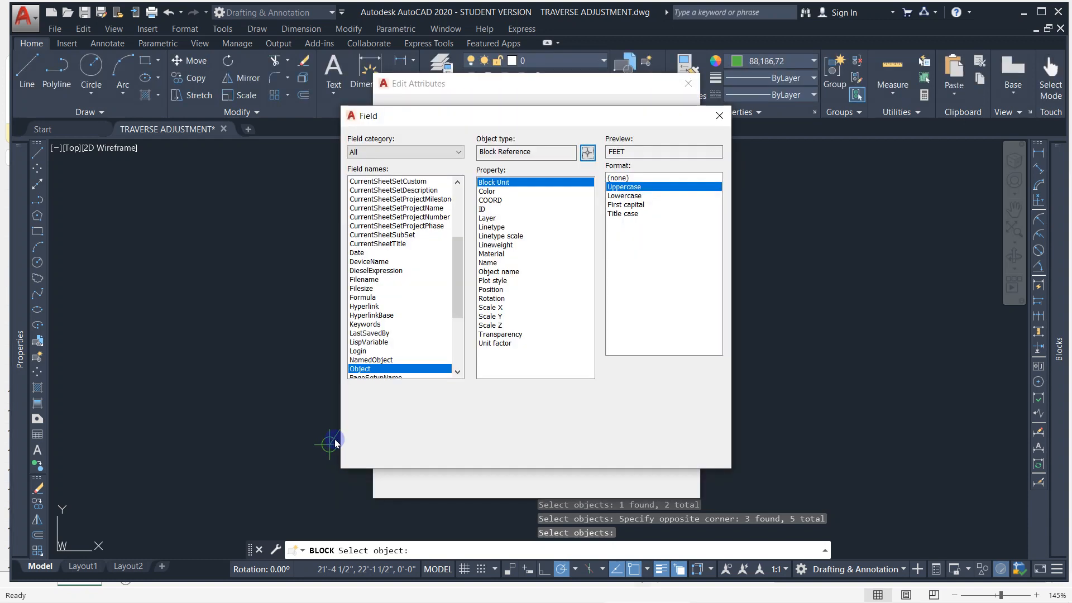
# Set the field to the block's Position in Decimal format with 0.00 precision and accept the attribute values
pyautogui.click(495, 290)
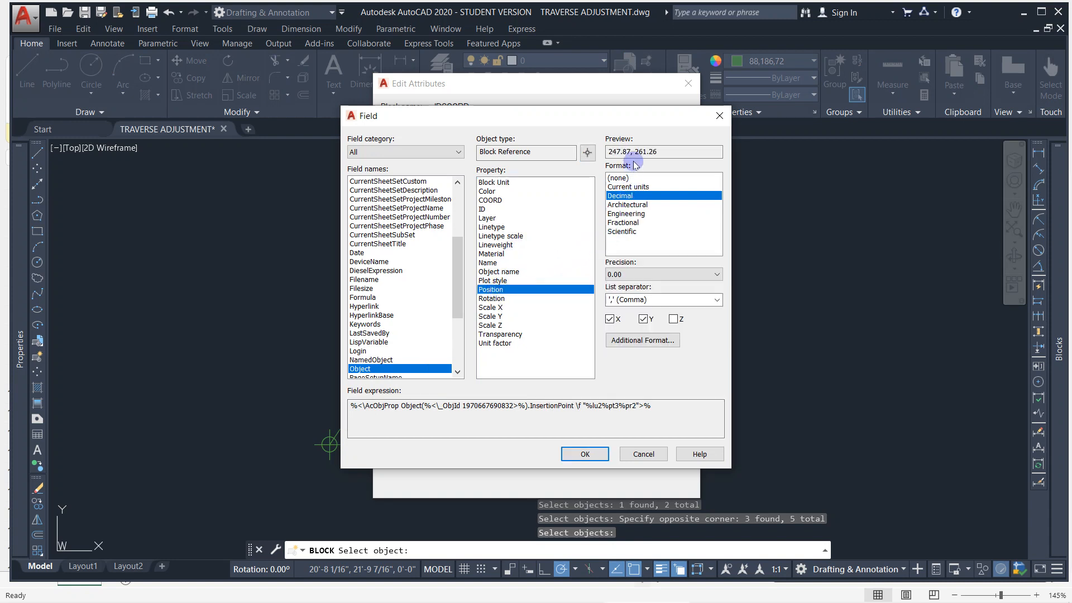
pyautogui.click(619, 274)
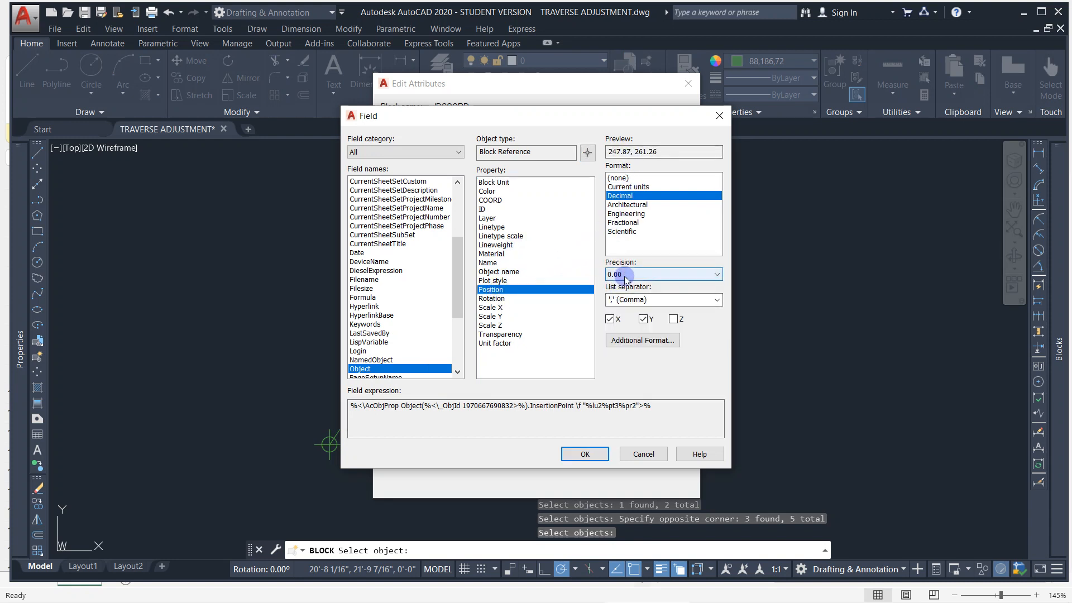
pyautogui.click(593, 453)
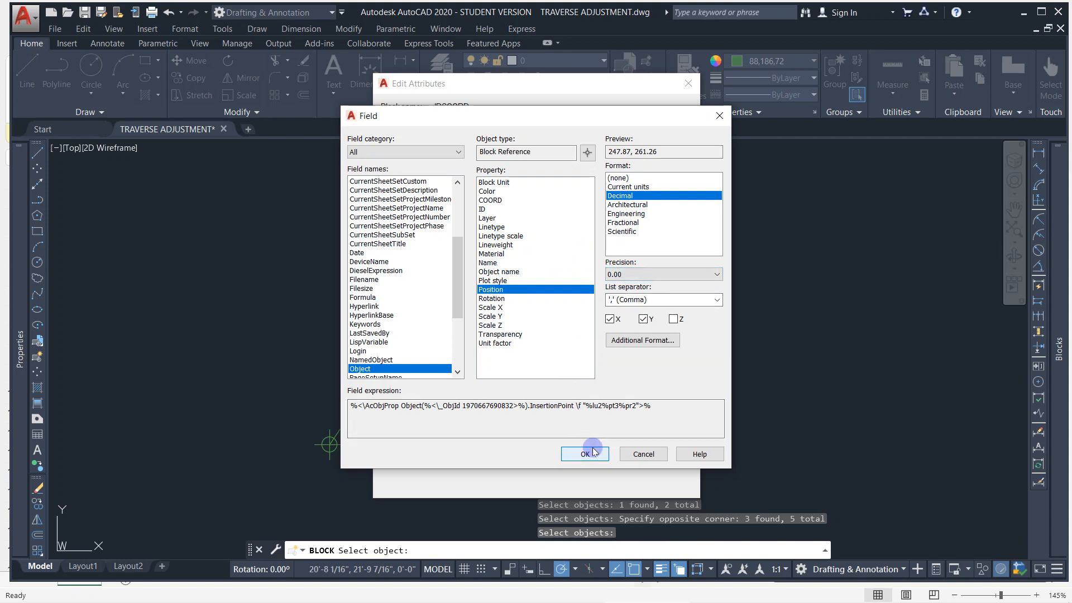
pyautogui.click(586, 453)
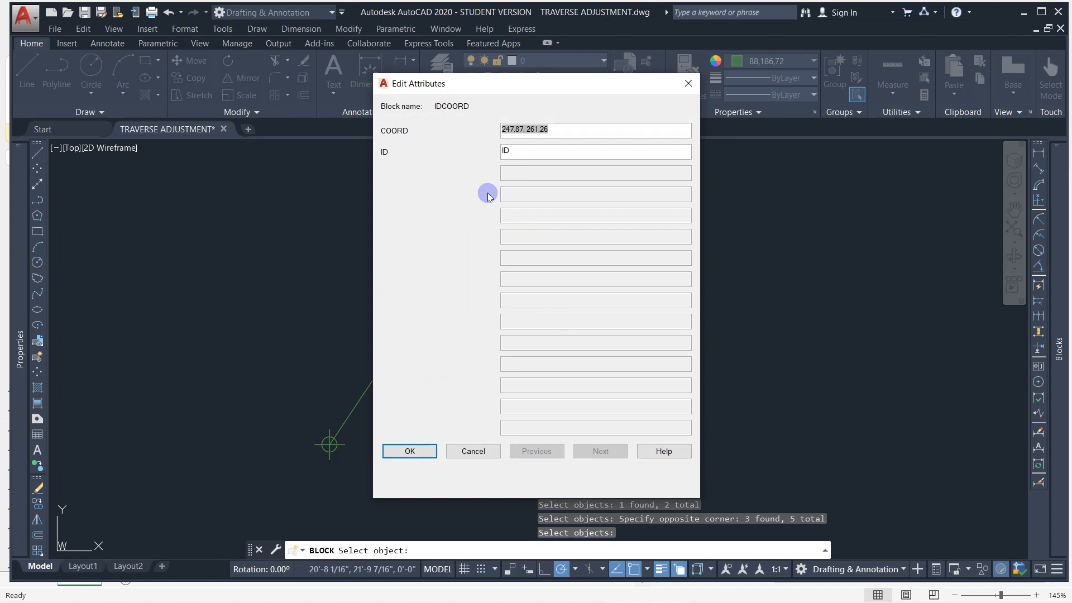
pyautogui.click(409, 452)
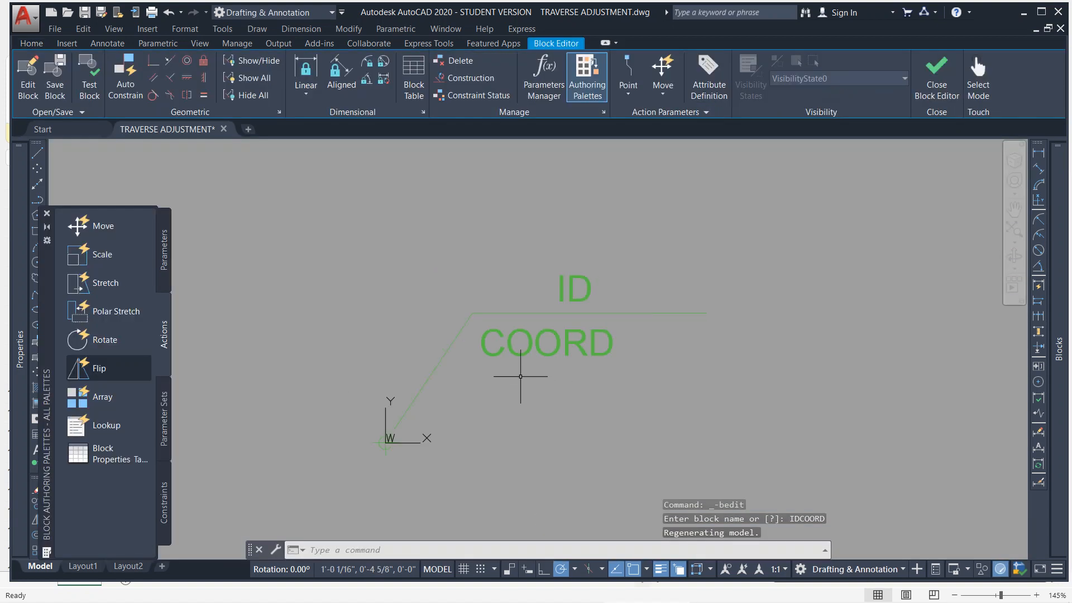
# Add a Point parameter at the bend where the two leader lines meet, with its label placed above the bend
pyautogui.scroll(2, 521, 376)
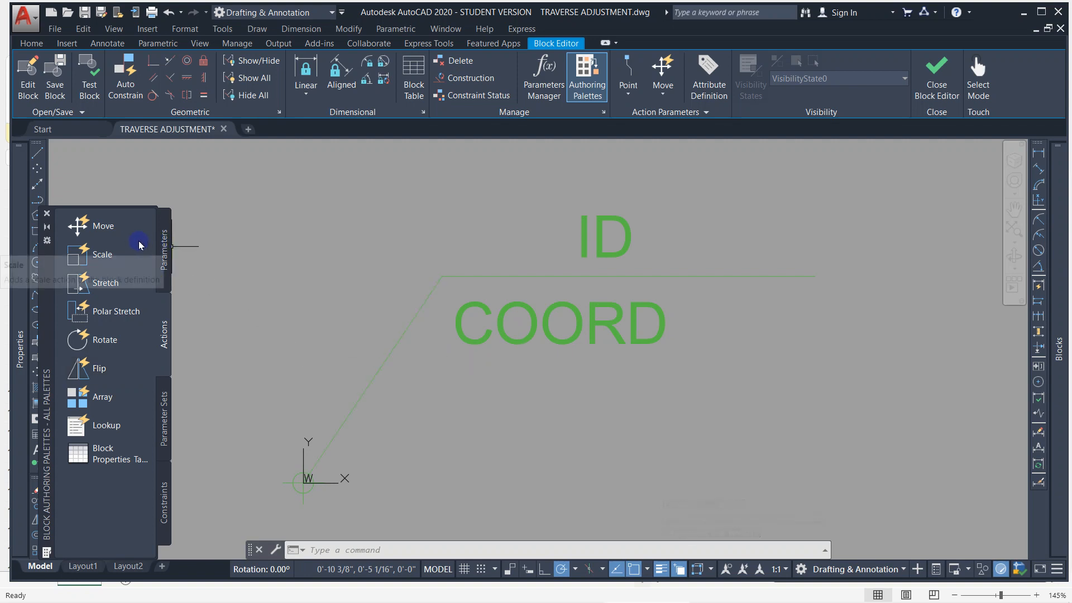
pyautogui.click(163, 246)
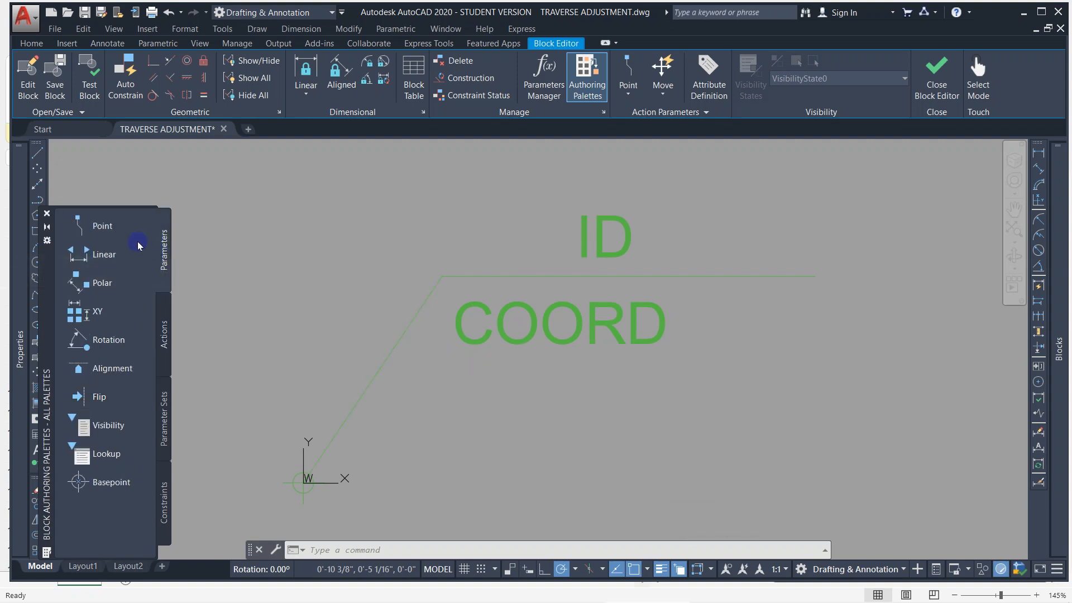
pyautogui.click(103, 226)
pyautogui.click(441, 276)
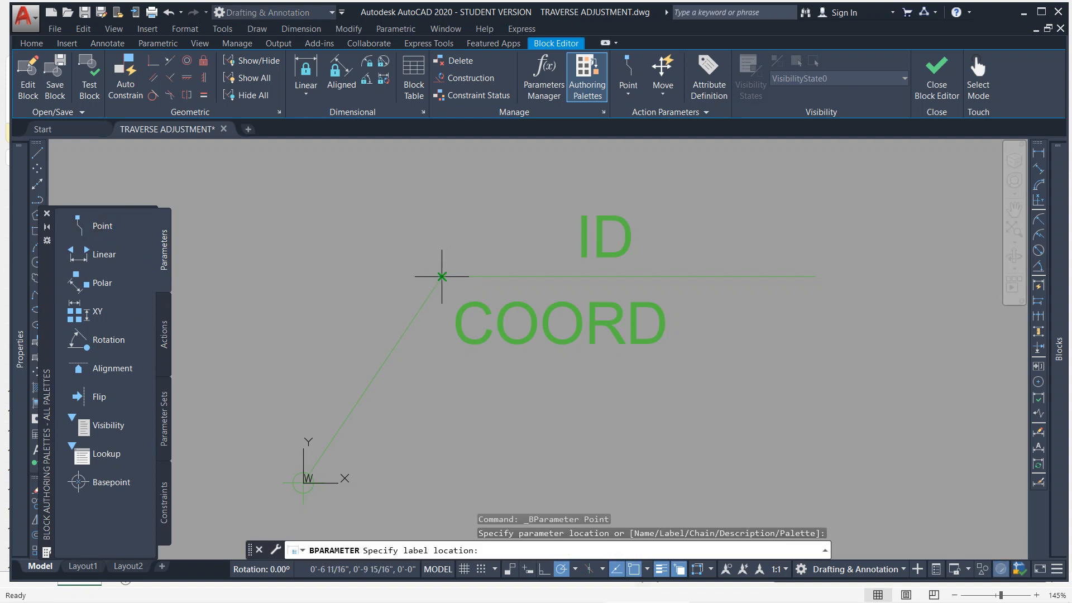
pyautogui.click(416, 204)
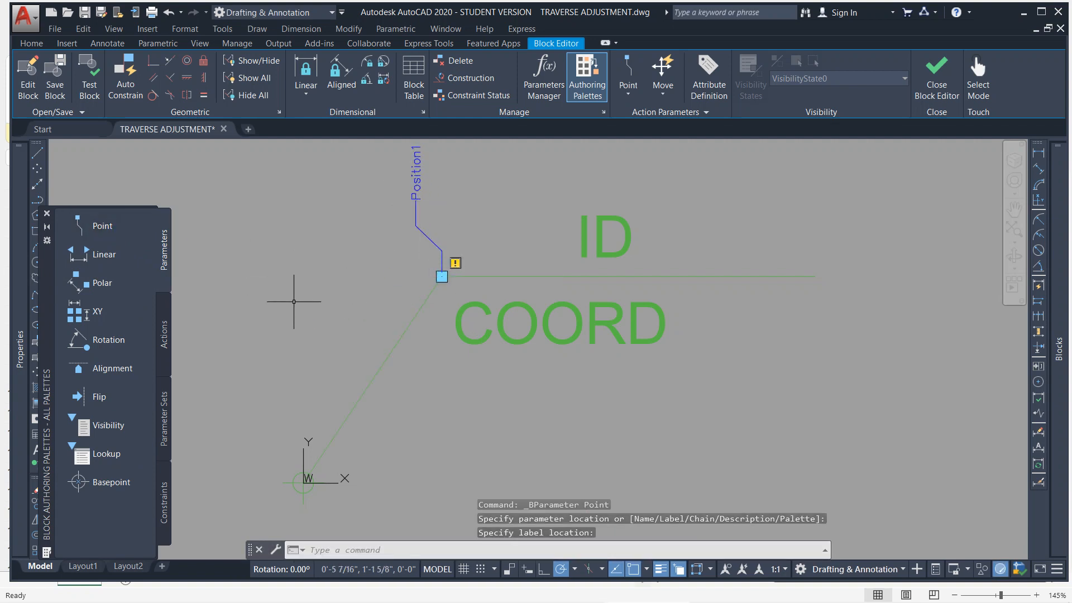
# Add a Stretch action to the point parameter, framing the leader bend and both attributes and applying it to the leader lines and attributes
pyautogui.click(166, 343)
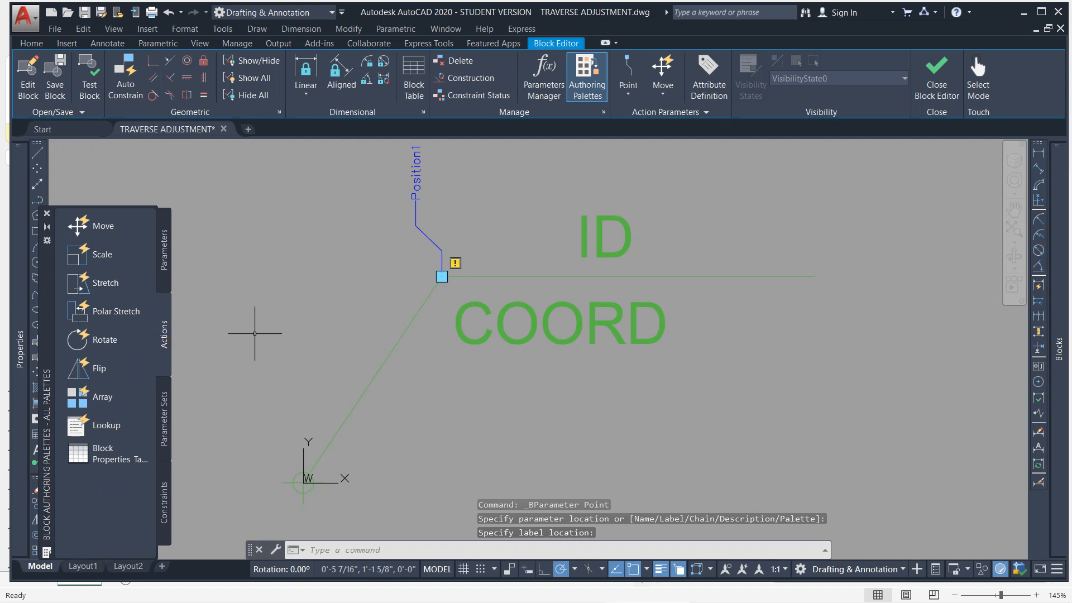
pyautogui.click(128, 283)
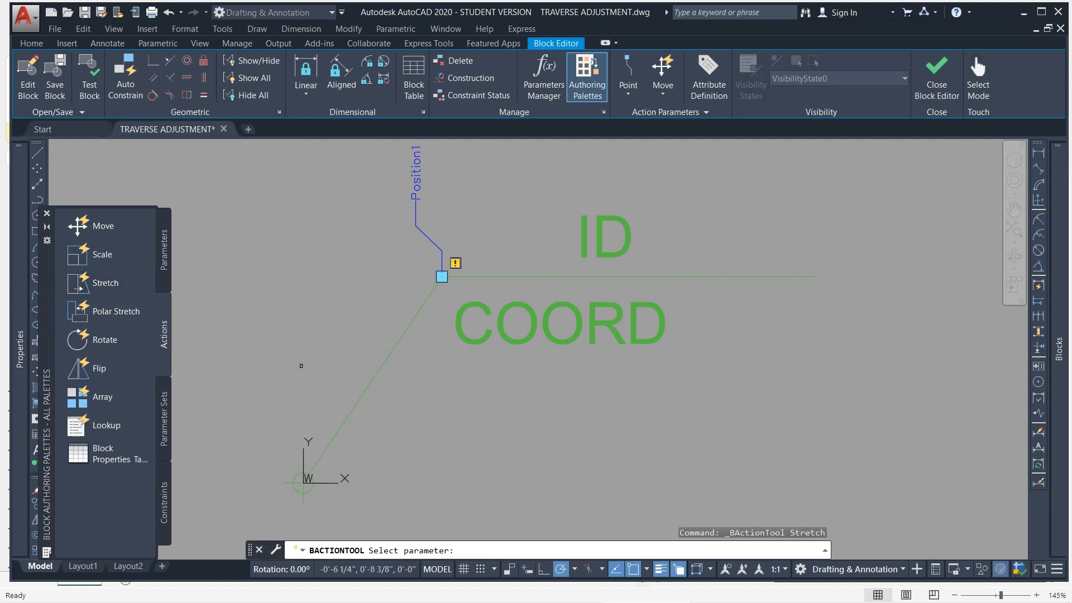
pyautogui.scroll(-2, 301, 366)
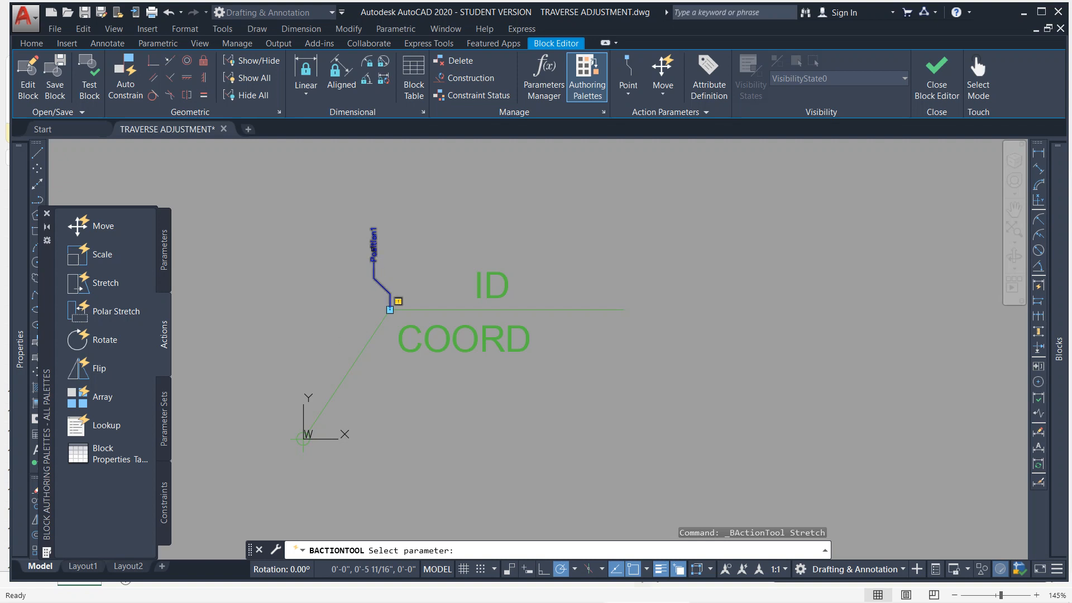
pyautogui.click(374, 256)
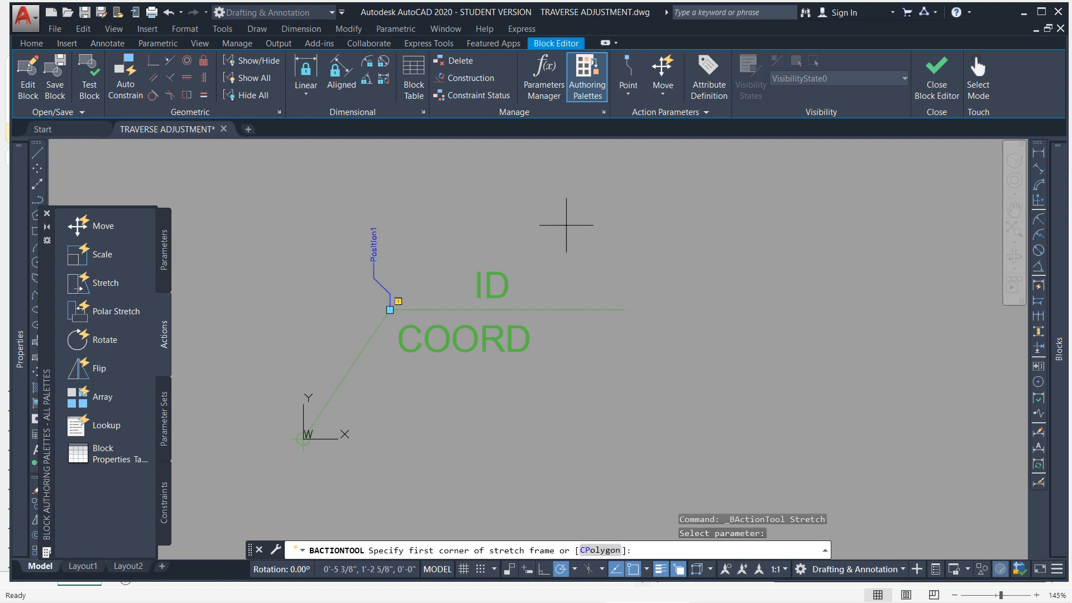
pyautogui.click(324, 219)
pyautogui.click(570, 376)
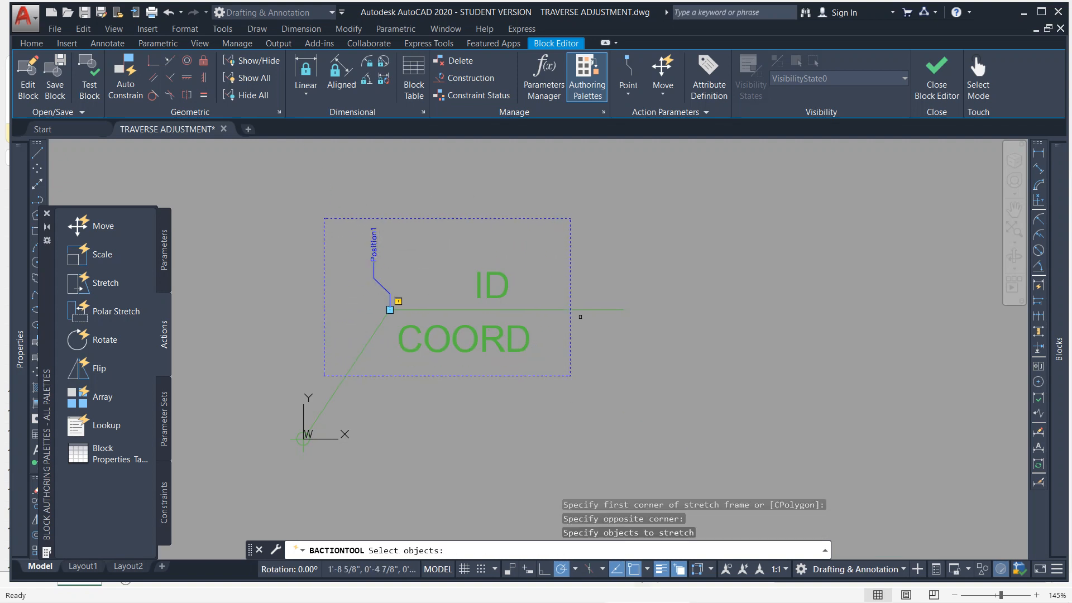
pyautogui.click(588, 230)
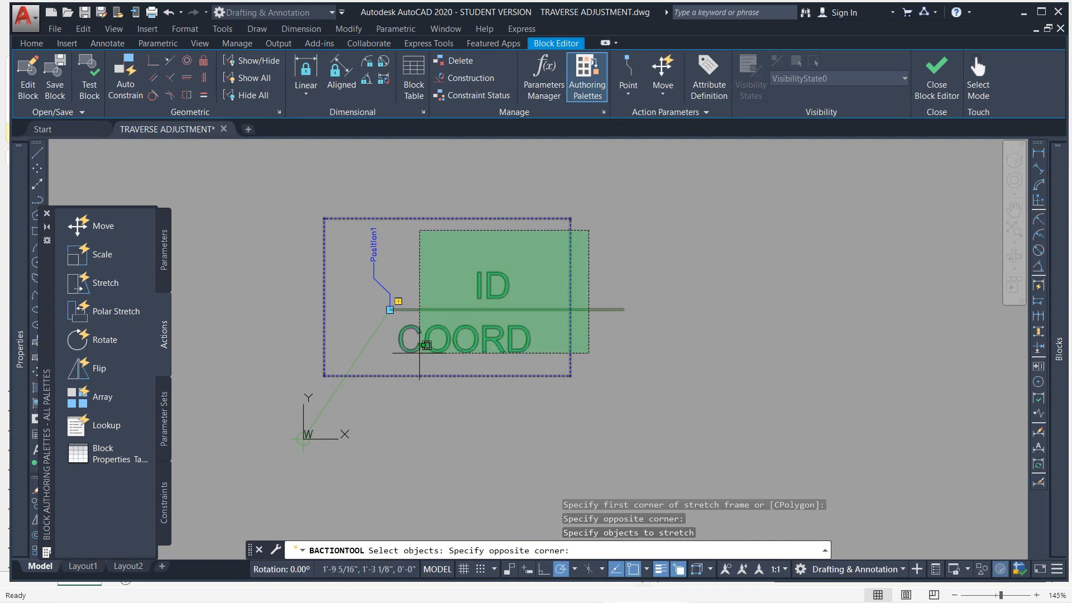
pyautogui.click(370, 391)
pyautogui.press('Return')
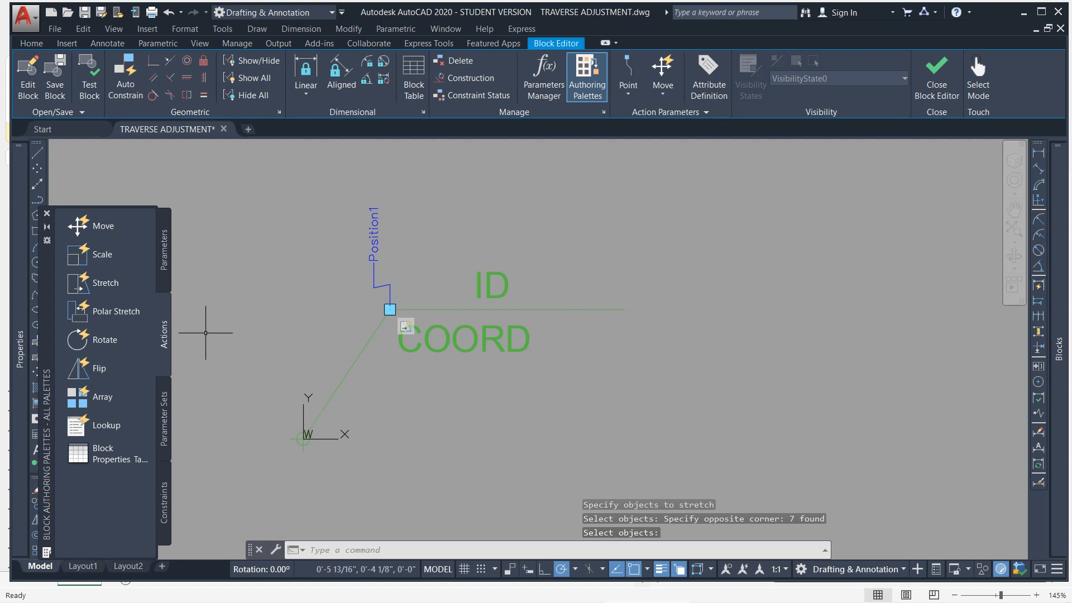
# Add a Flip parameter with a vertical reflection line through the centre of the point marker and its label above the line
pyautogui.click(160, 259)
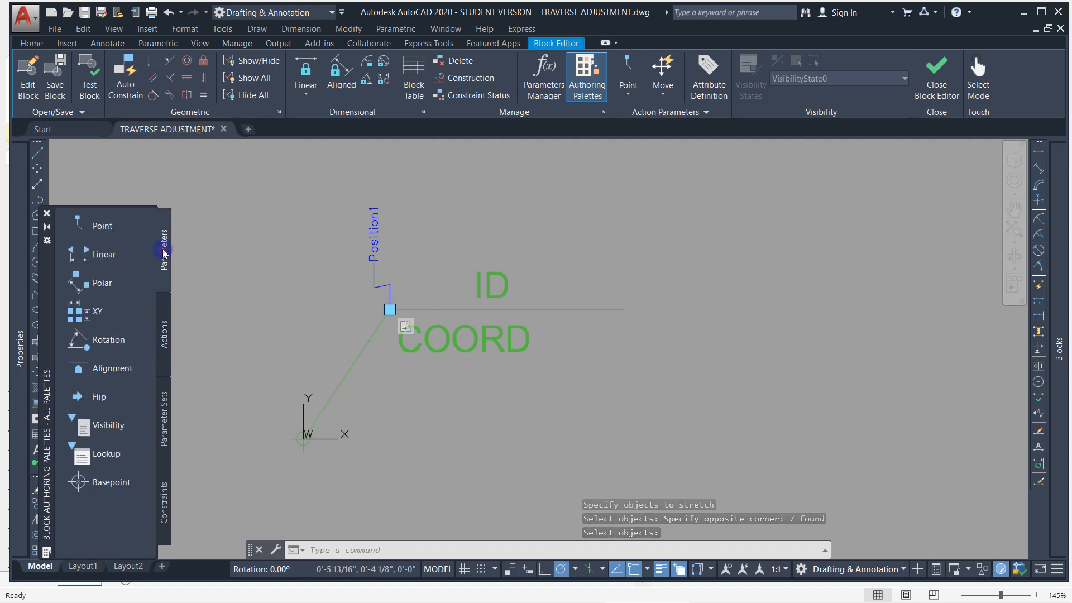
pyautogui.click(99, 397)
pyautogui.click(303, 439)
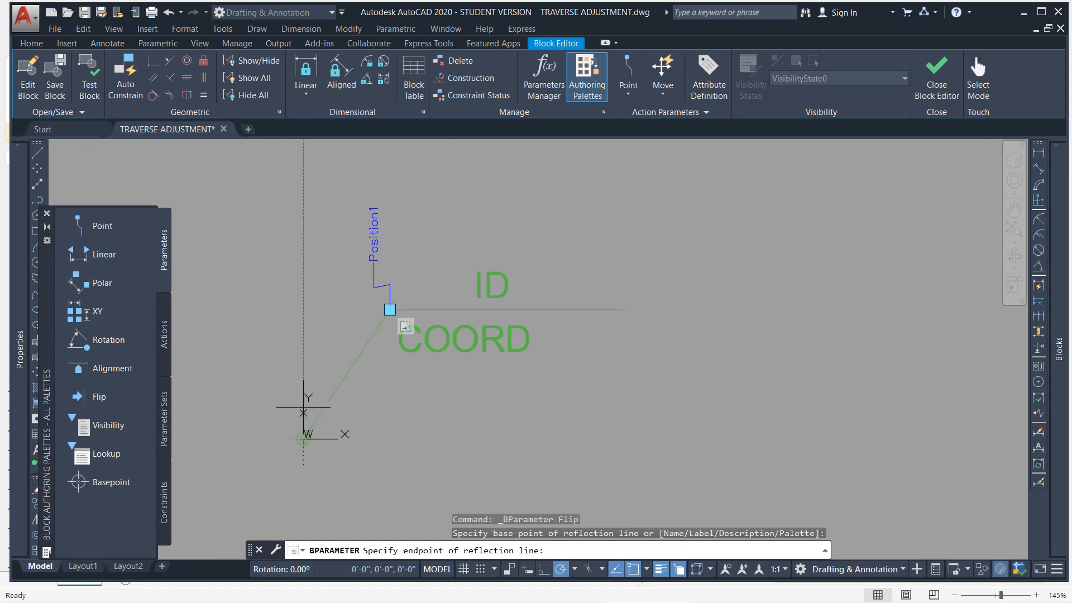
pyautogui.click(303, 304)
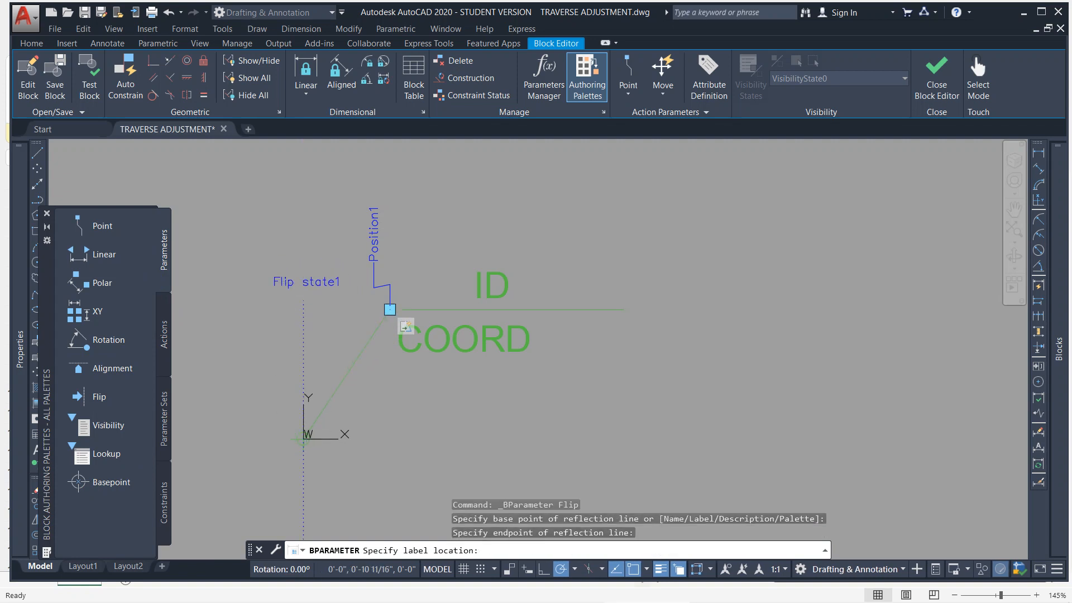
pyautogui.click(274, 282)
# Add a Flip action to the flip parameter that applies to the whole block, including marker, leader lines, attributes and point parameter
pyautogui.click(163, 347)
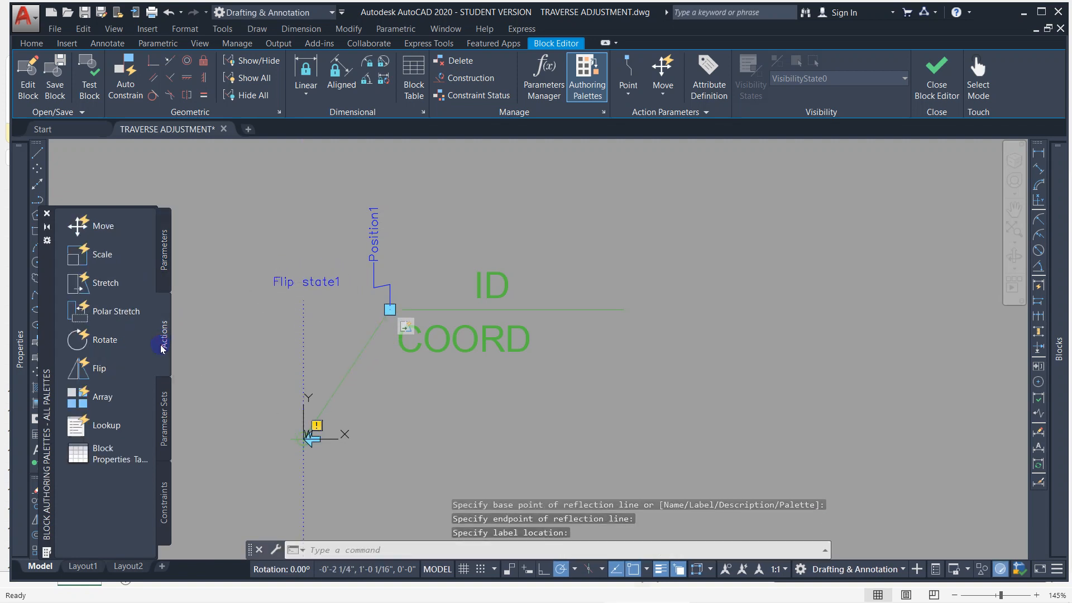
pyautogui.click(112, 371)
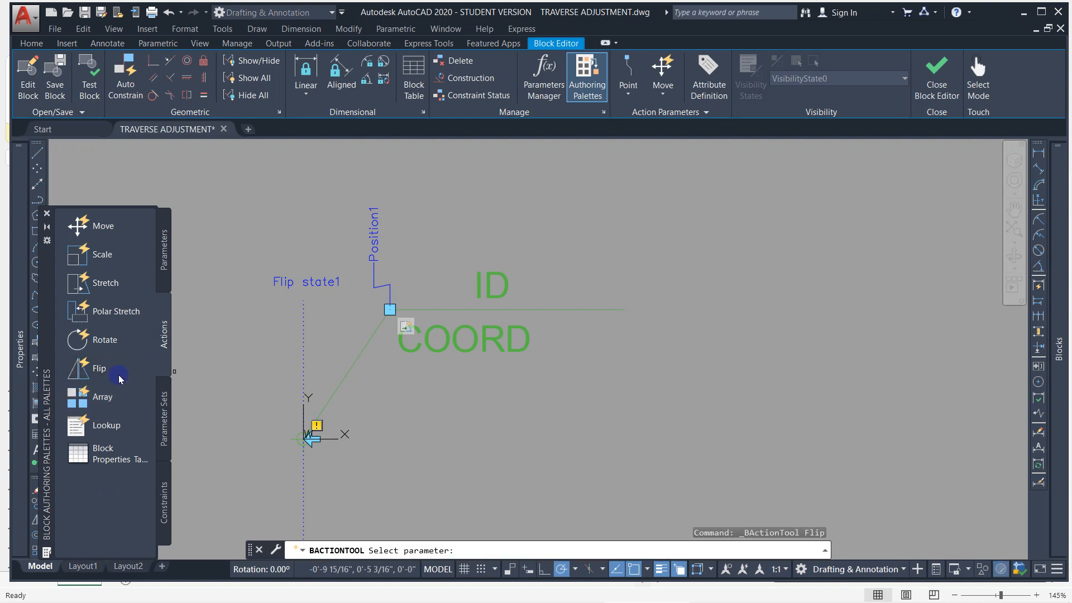
pyautogui.click(112, 371)
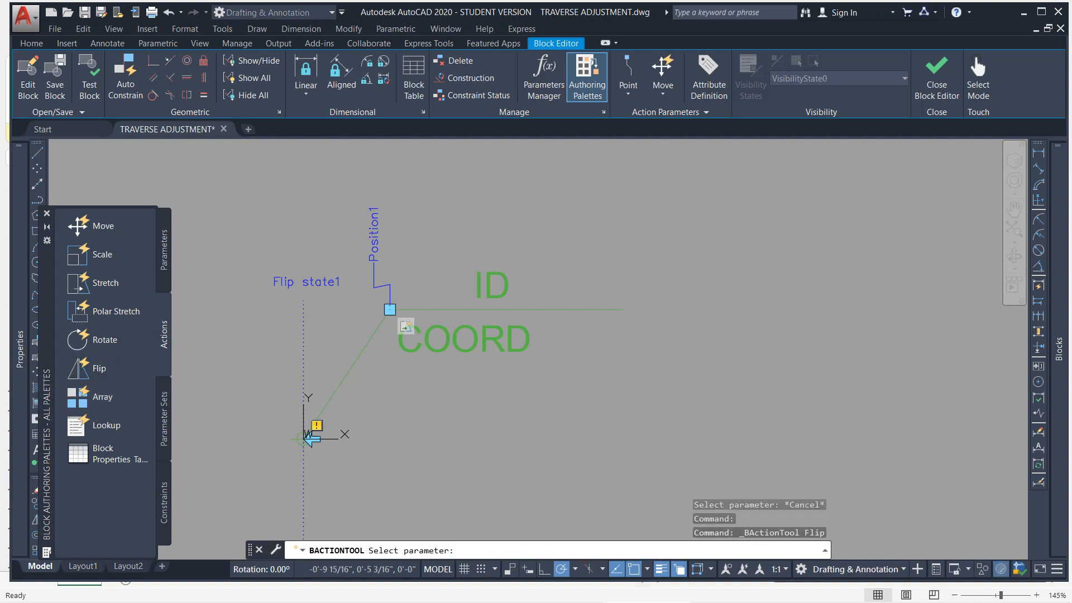
pyautogui.click(310, 439)
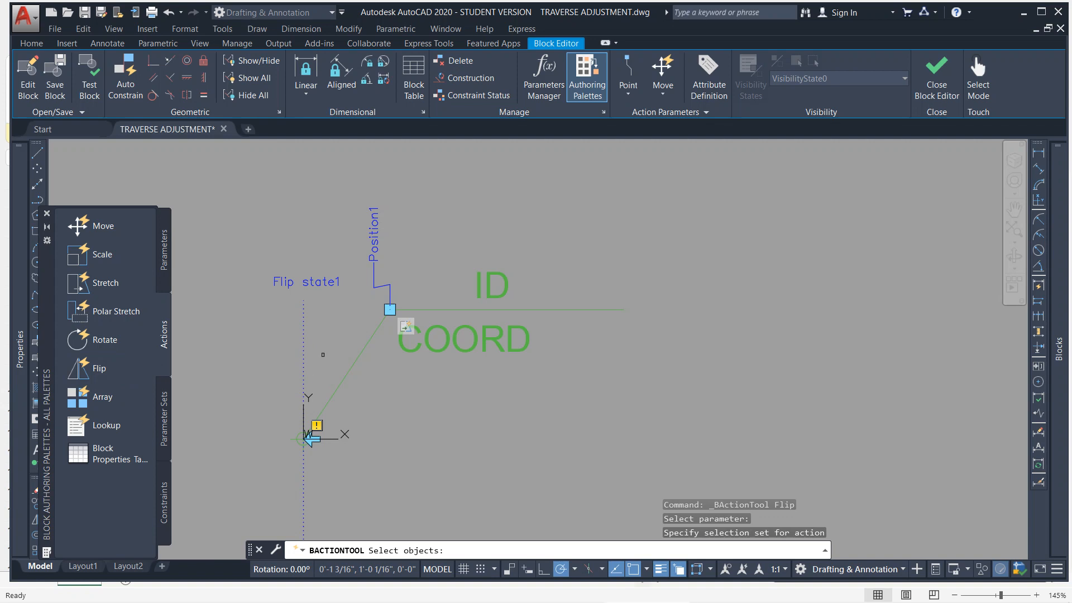
pyautogui.click(215, 180)
pyautogui.click(617, 487)
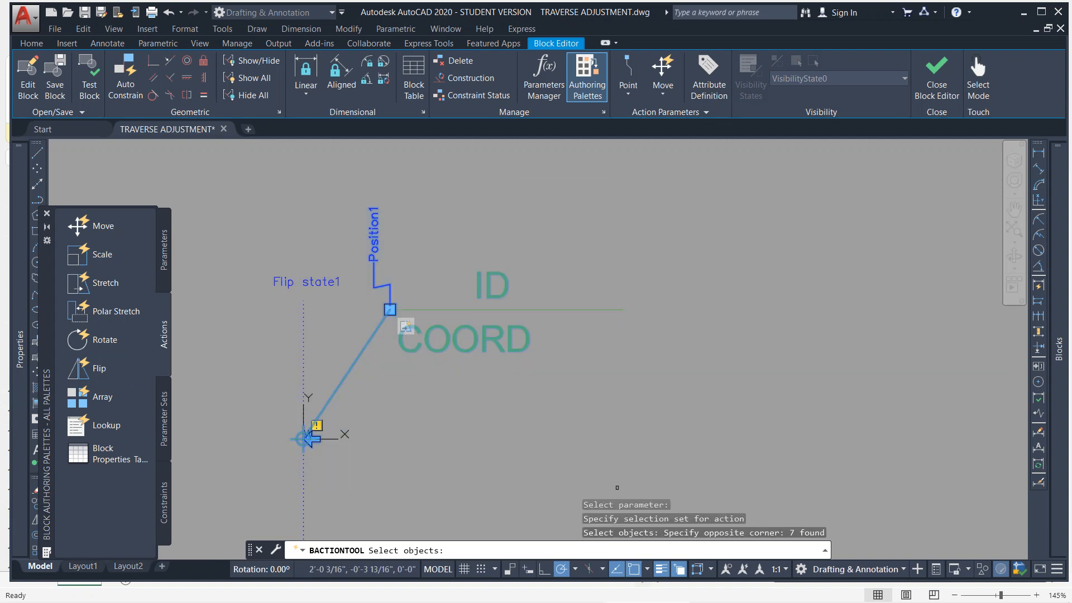
pyautogui.press('Return')
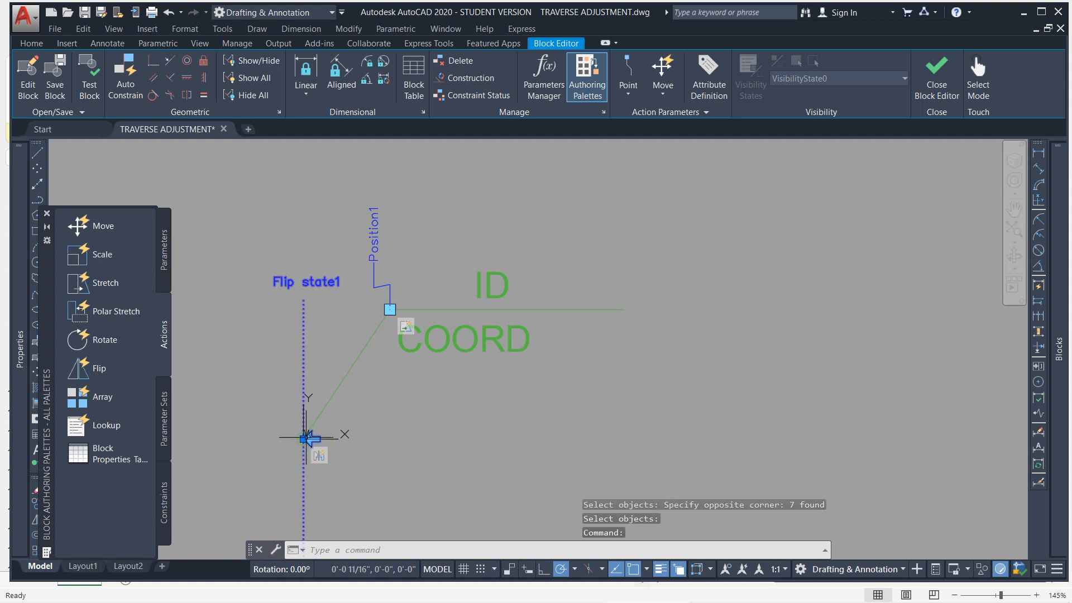
pyautogui.press('Escape')
pyautogui.press('Escape')
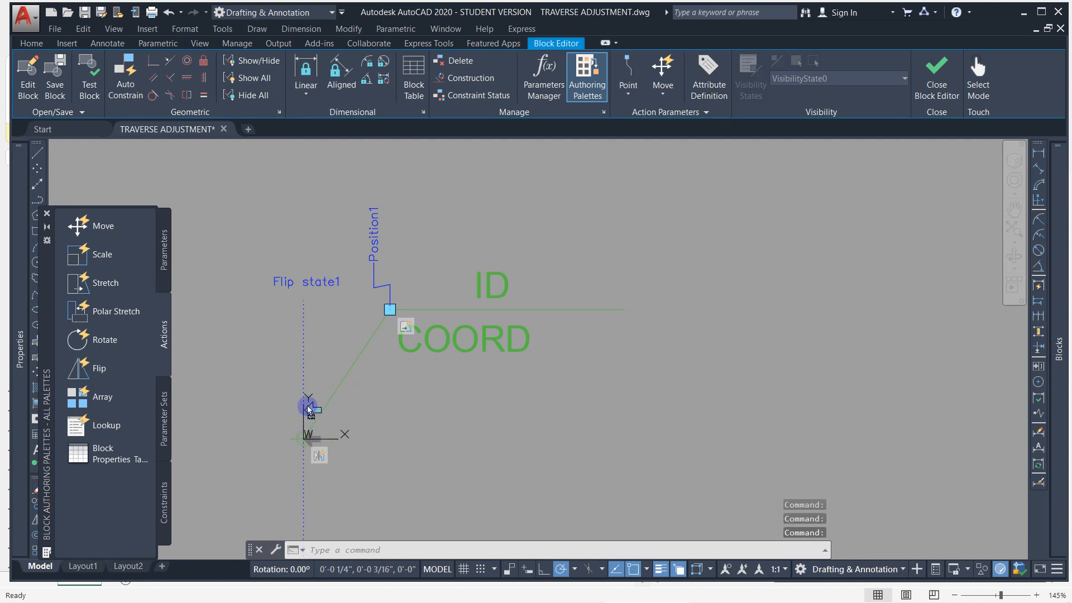
# Move the flip grip up along the reflection line, away from the point marker, and close the block editor saving the changes
pyautogui.moveTo(308, 406); pyautogui.dragTo(306, 341)
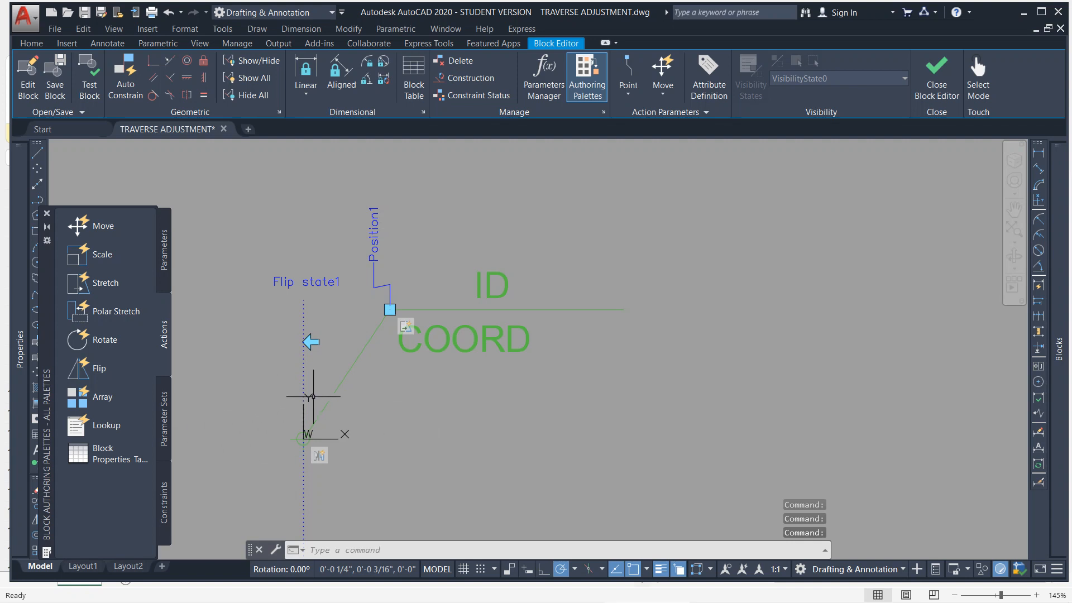
pyautogui.rightClick(504, 420)
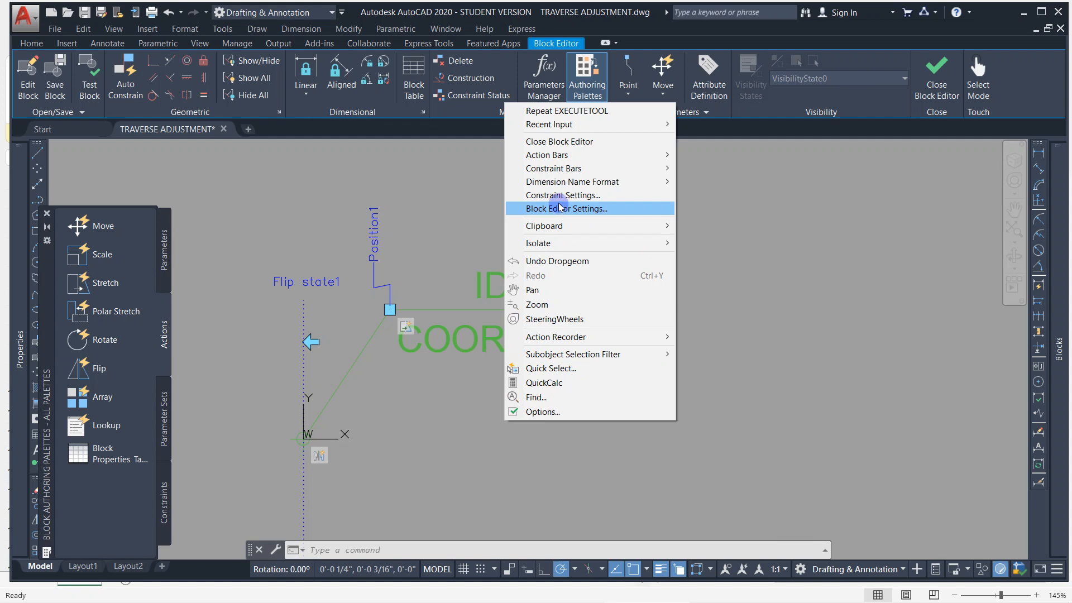
pyautogui.click(564, 142)
pyautogui.click(541, 281)
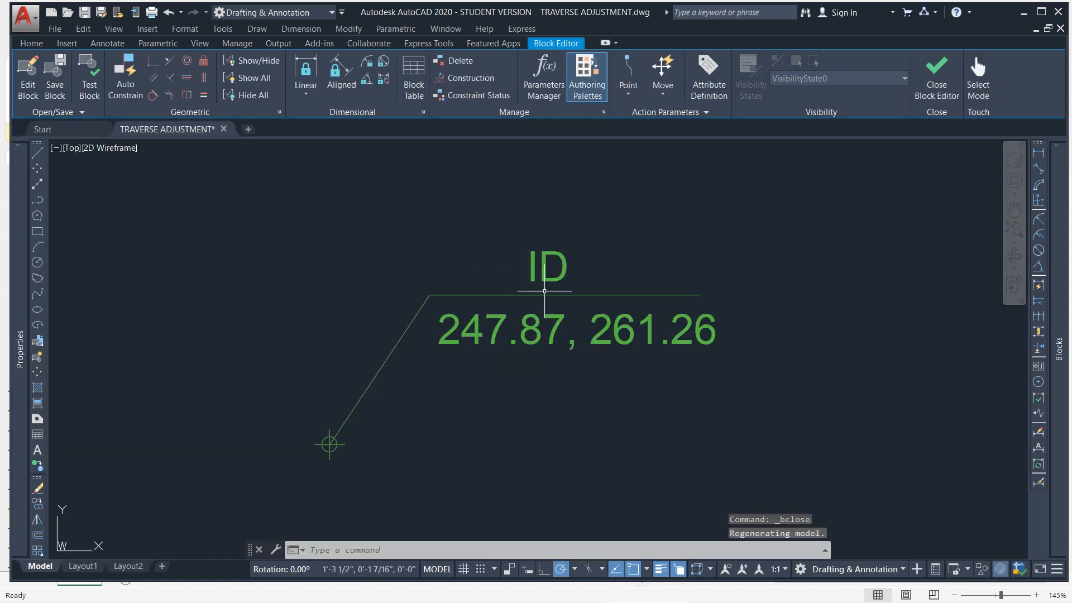
# Move the ID and coordinate block by its insertion point so its marker sits on the traverse's origin vertex
pyautogui.click(512, 322)
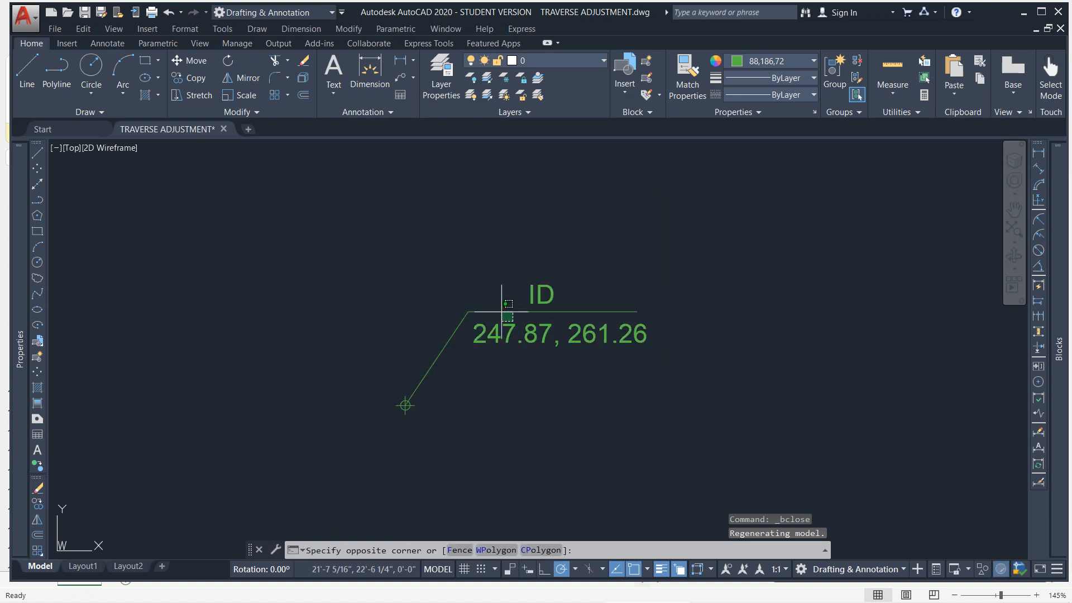
pyautogui.click(454, 349)
pyautogui.click(405, 405)
pyautogui.scroll(-5, 411, 386)
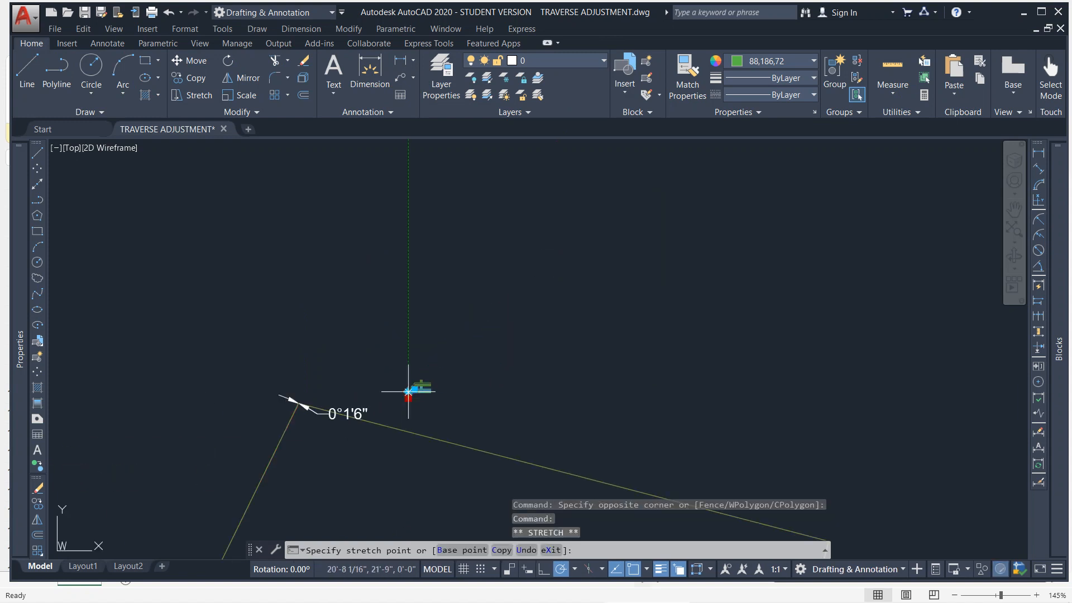
pyautogui.moveTo(343, 476); pyautogui.dragTo(447, 279, button='middle')
pyautogui.scroll(8, 391, 335)
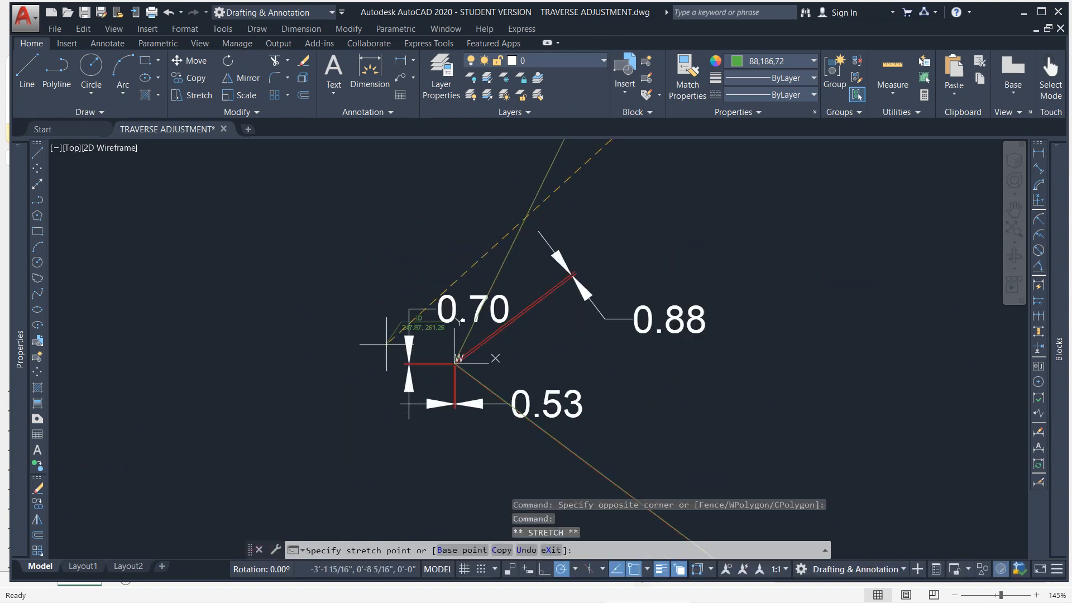
pyautogui.scroll(2, 477, 336)
pyautogui.moveTo(594, 293); pyautogui.dragTo(354, 431, button='middle')
pyautogui.scroll(2, 357, 429)
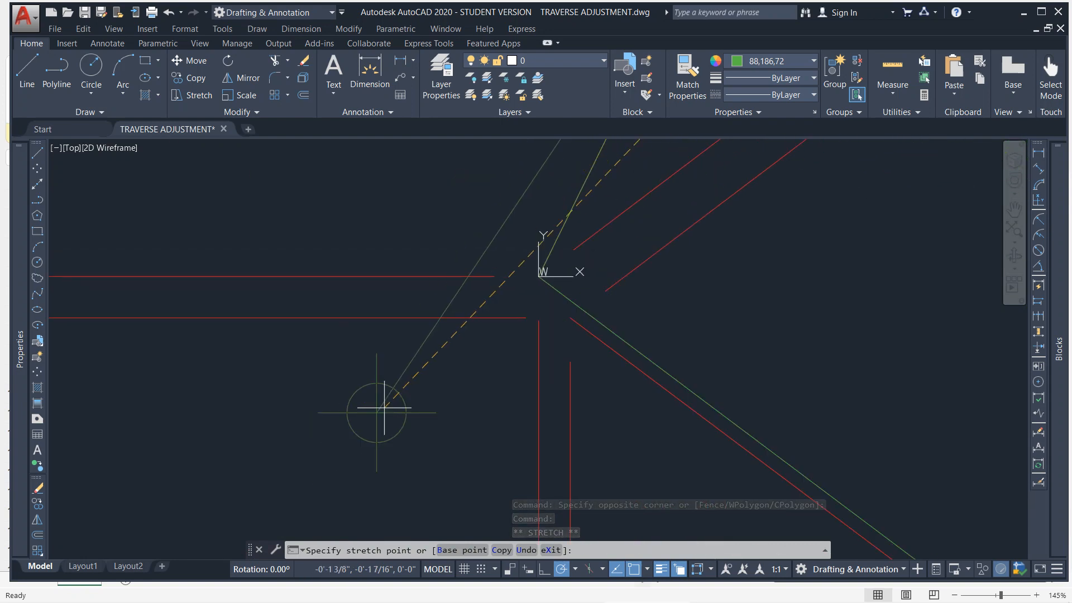
pyautogui.scroll(-5, 541, 284)
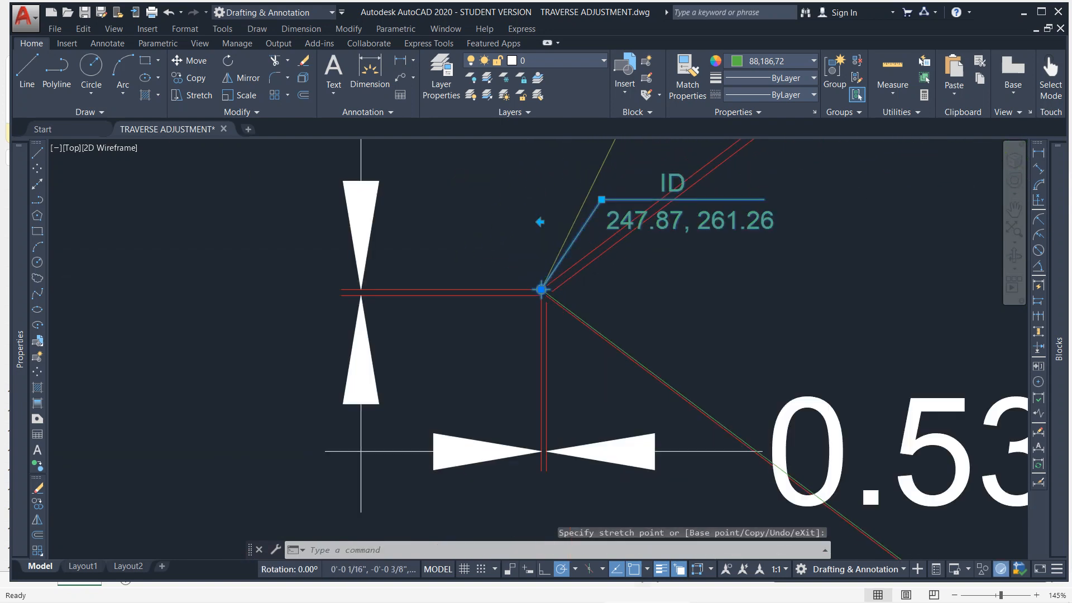
pyautogui.scroll(5, 523, 320)
pyautogui.press('Escape')
pyautogui.press('Escape')
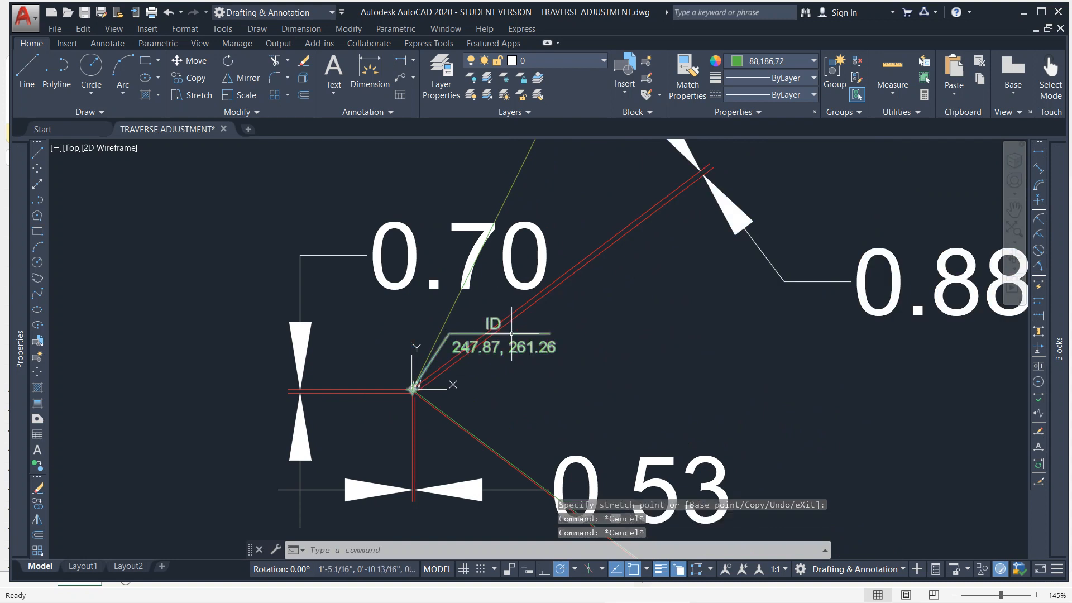
# Regenerate the drawing to update the block's coordinate field for its new location
pyautogui.write('REGE')
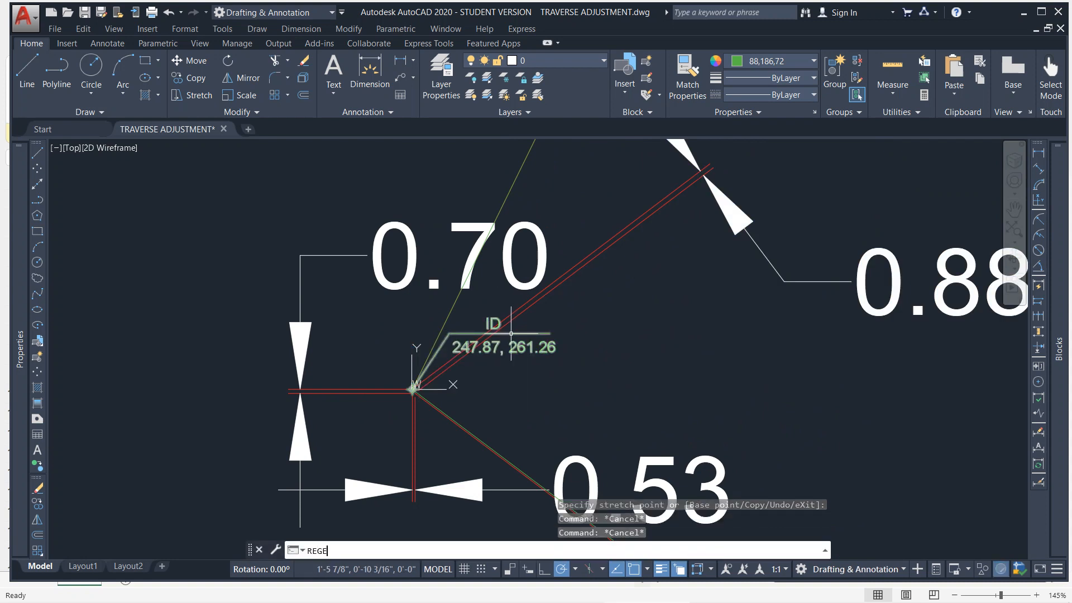
pyautogui.write('N')
pyautogui.press('Return')
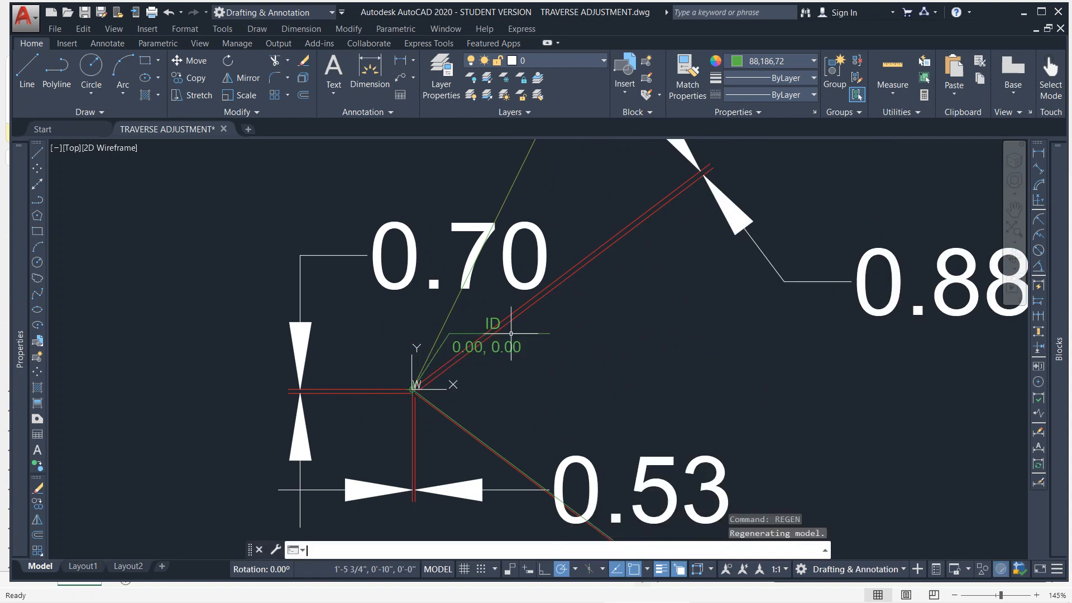
# Stretch the block's leader bend down below the marker and move the whole block into empty space above the traverse's upper edge
pyautogui.click(511, 333)
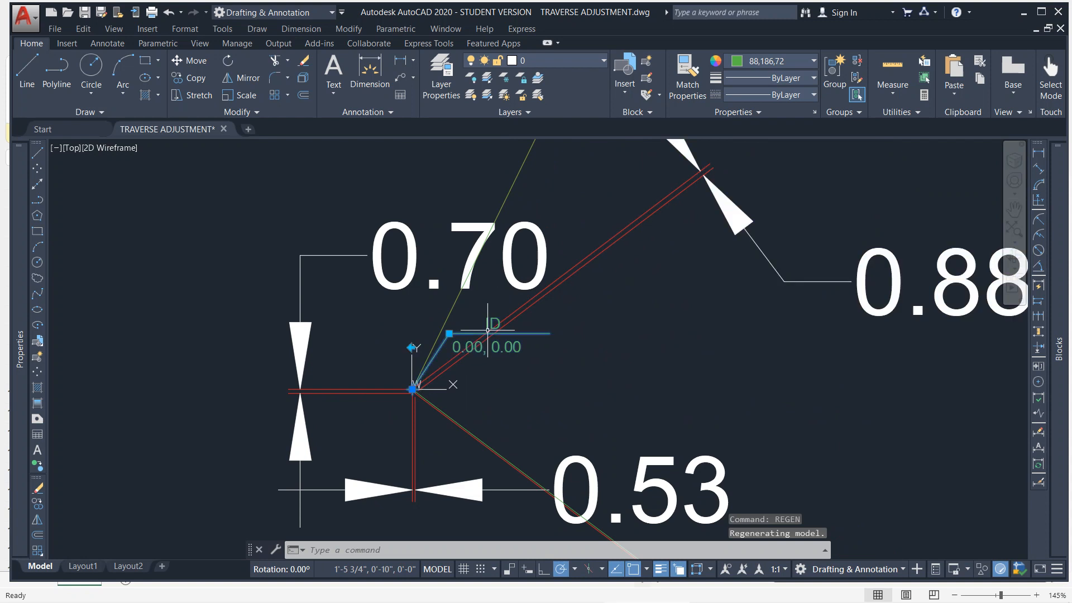
pyautogui.click(454, 336)
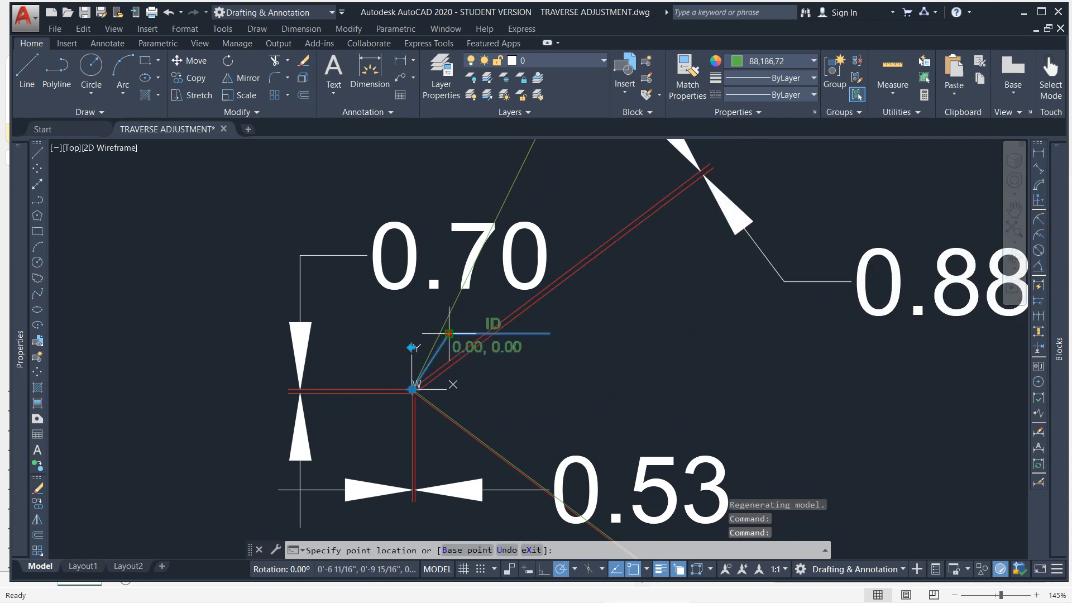
pyautogui.click(412, 390)
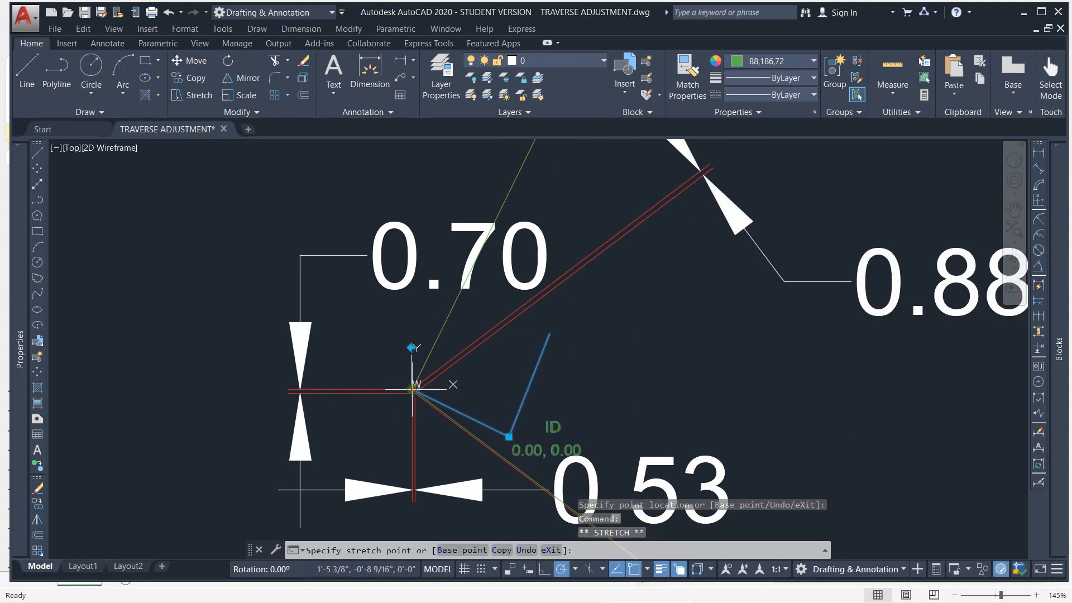
pyautogui.click(368, 171)
pyautogui.click(368, 172)
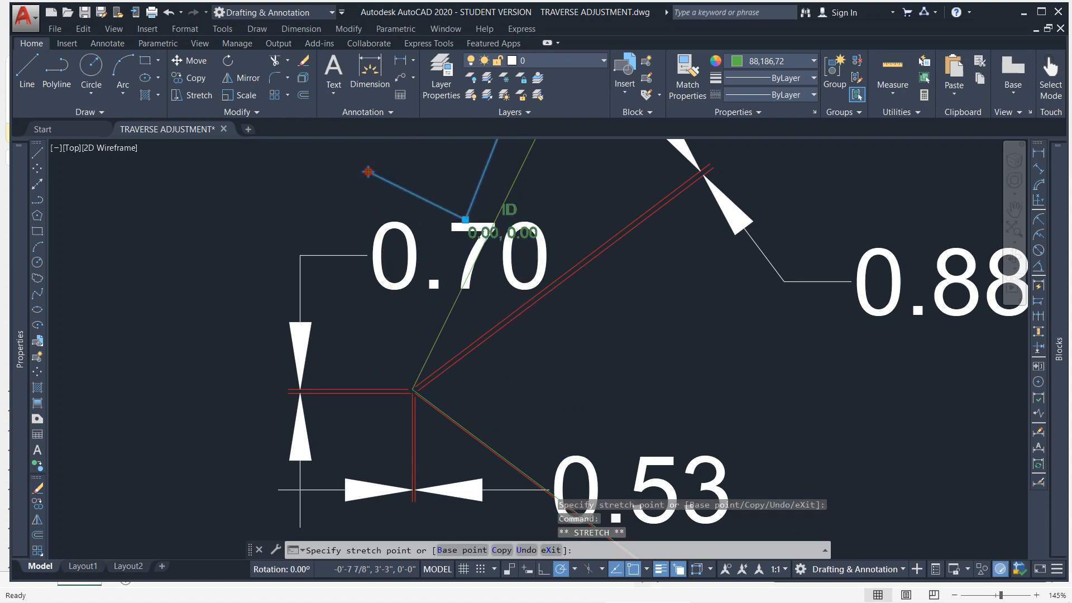
pyautogui.scroll(-8, 369, 178)
pyautogui.moveTo(539, 179); pyautogui.dragTo(425, 421, button='middle')
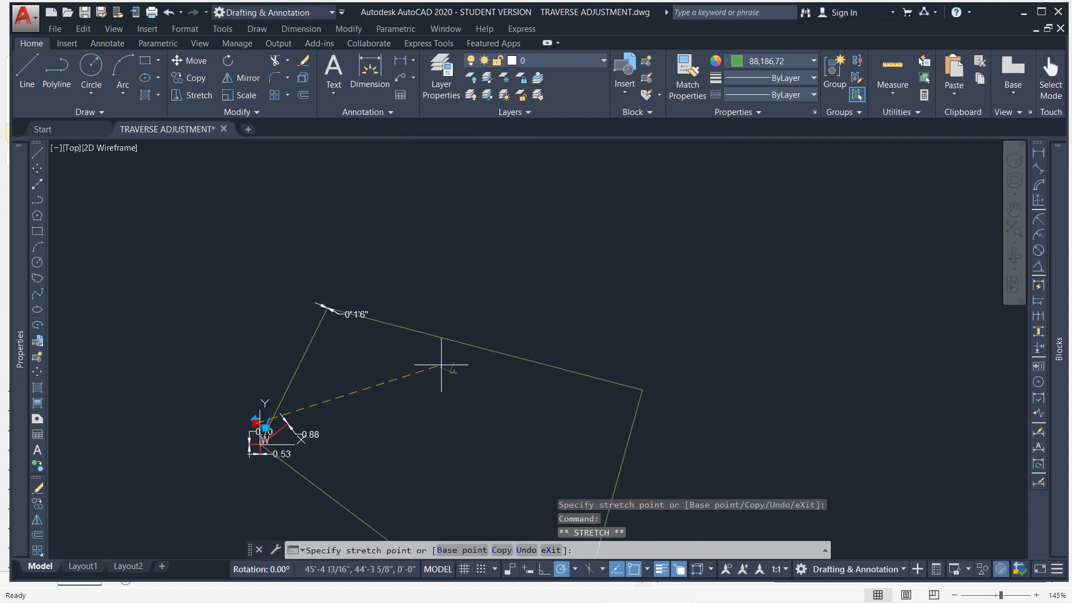
pyautogui.click(455, 307)
pyautogui.scroll(8, 447, 307)
pyautogui.scroll(-5, 499, 334)
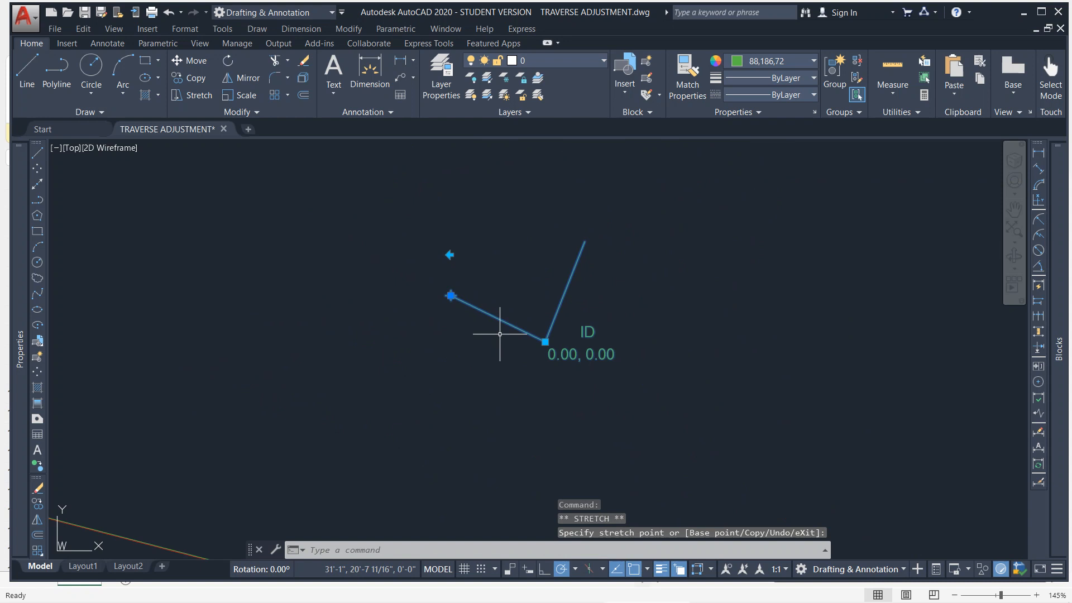
# Test the block's stretch grip by moving the leader bend above the marker, directly over it, and finally level with it
pyautogui.click(545, 341)
pyautogui.click(525, 227)
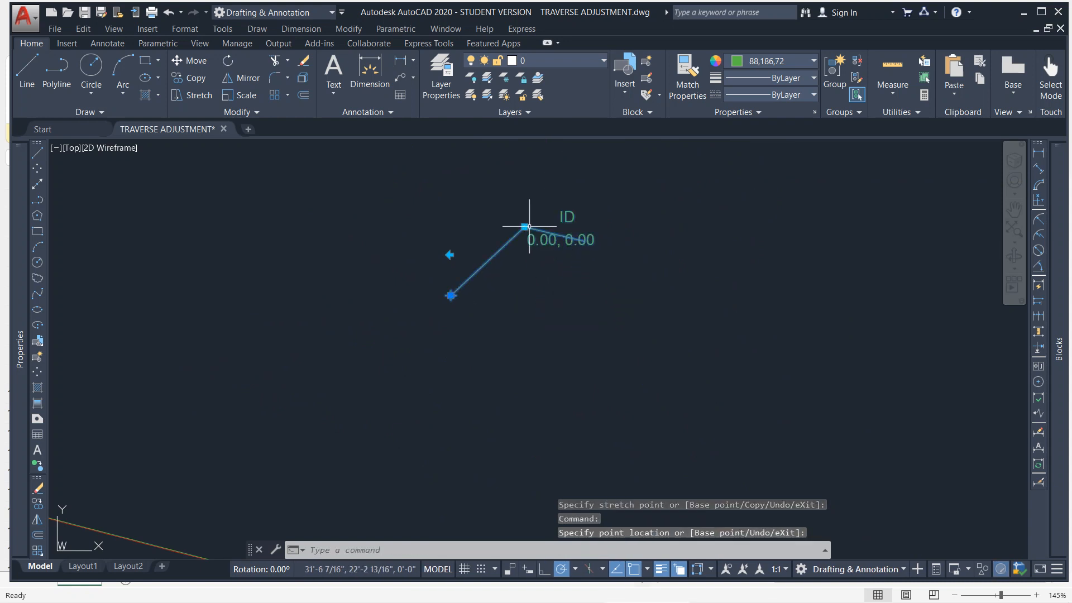
pyautogui.click(580, 239)
pyautogui.click(525, 226)
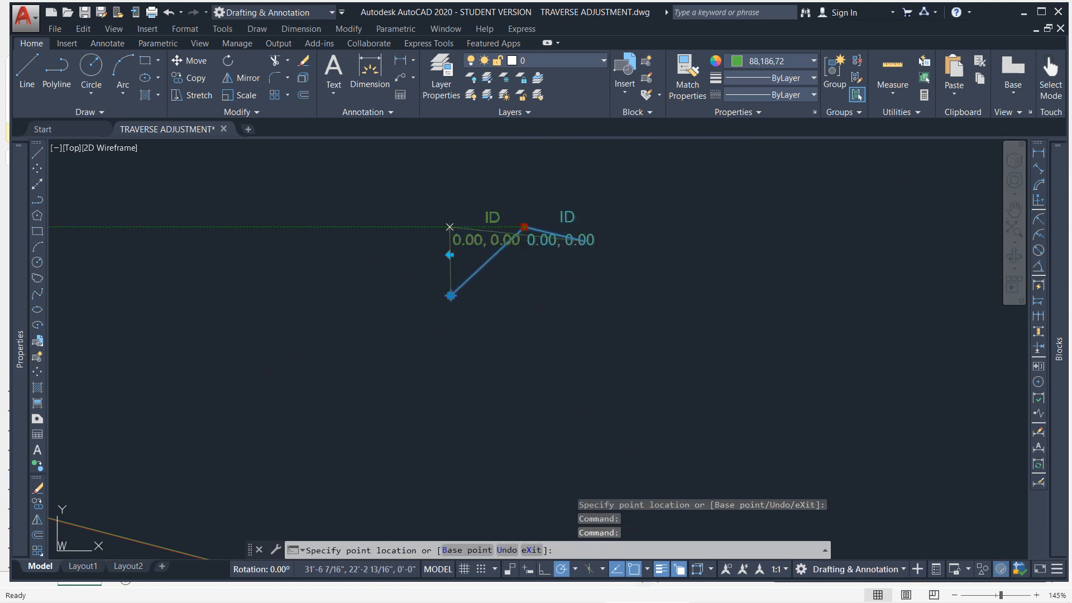
pyautogui.click(452, 227)
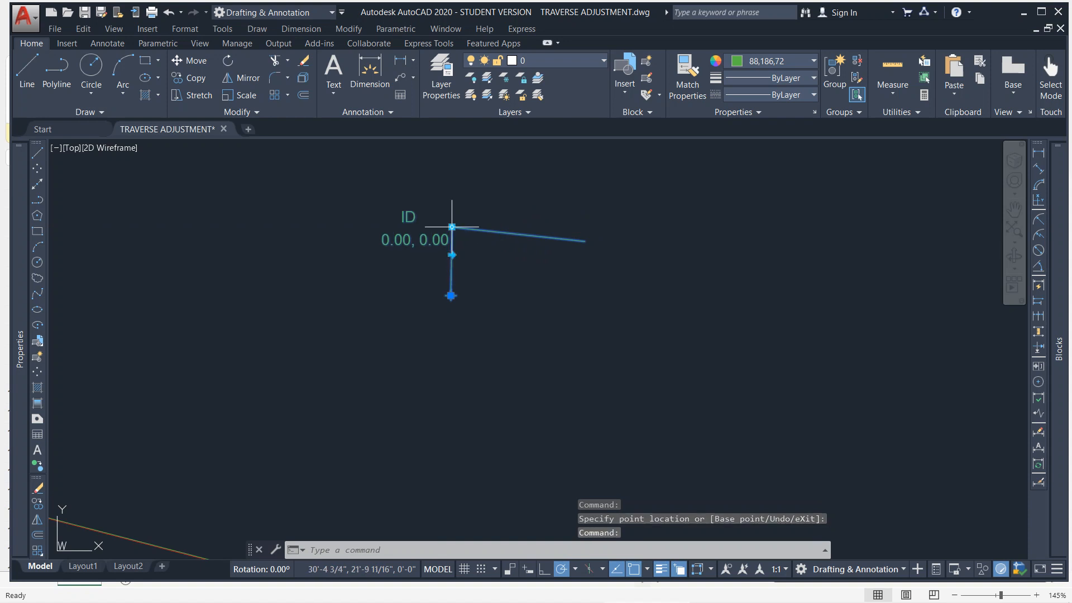
pyautogui.click(452, 227)
pyautogui.click(525, 296)
pyautogui.press('Escape')
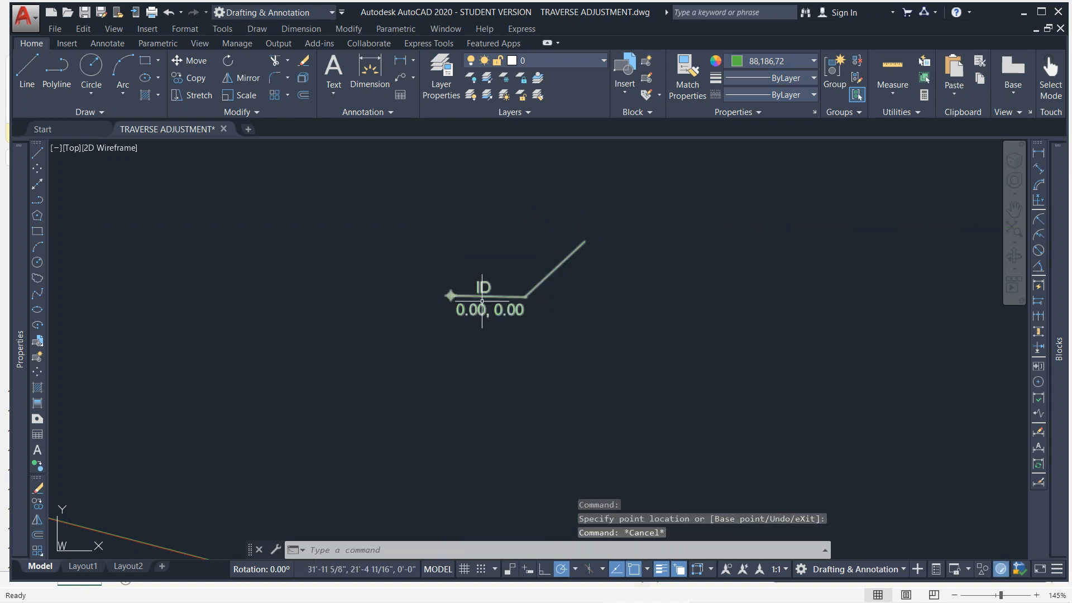
# Reselect the block and stretch its leader bend diagonally up and away from the point marker
pyautogui.click(502, 290)
pyautogui.click(503, 310)
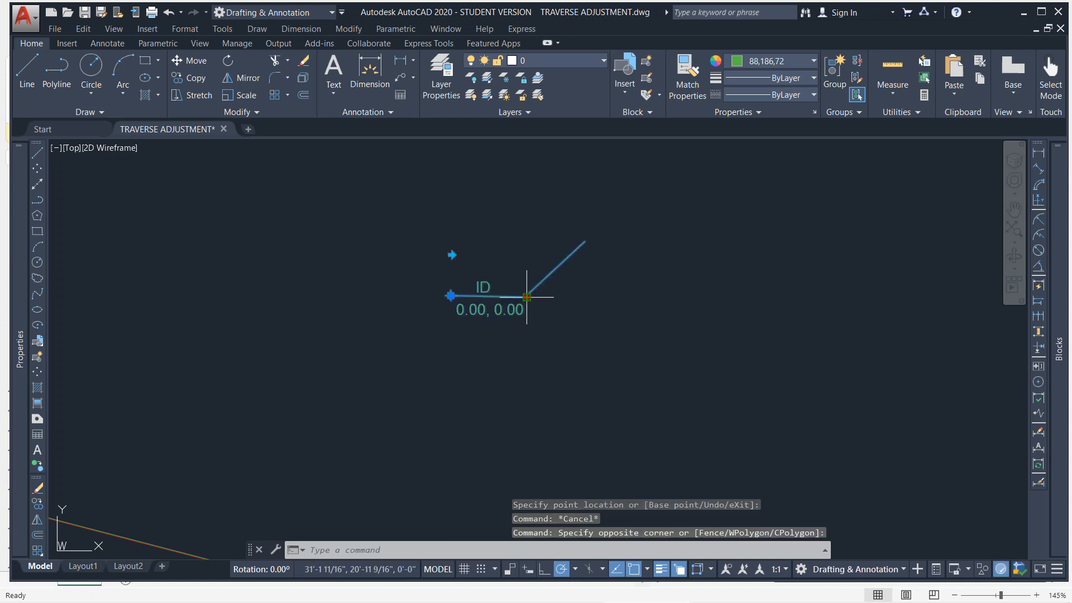
pyautogui.click(527, 297)
pyautogui.click(581, 204)
pyautogui.press('Escape')
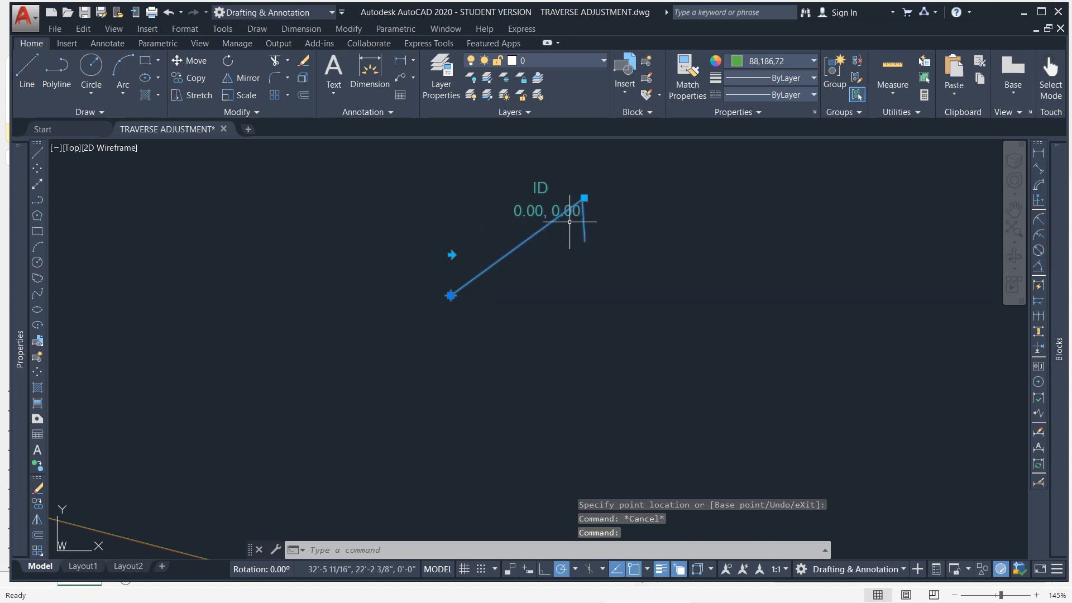
pyautogui.press('Escape')
# Delete the test ID and coordinate block from the drawing
pyautogui.moveTo(549, 215); pyautogui.dragTo(498, 296, button='middle')
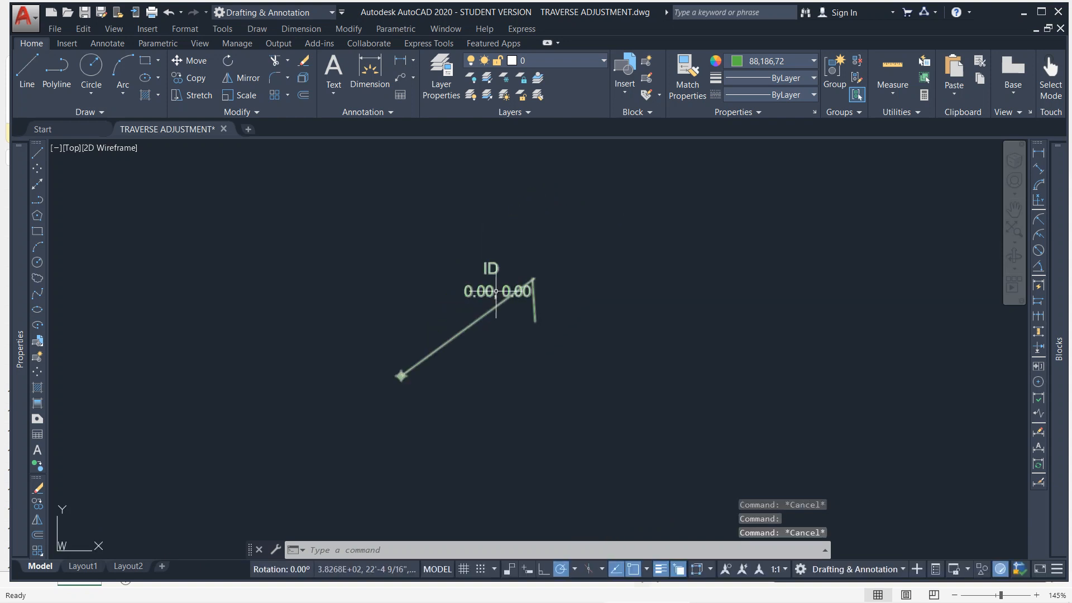
pyautogui.click(545, 250)
pyautogui.click(372, 409)
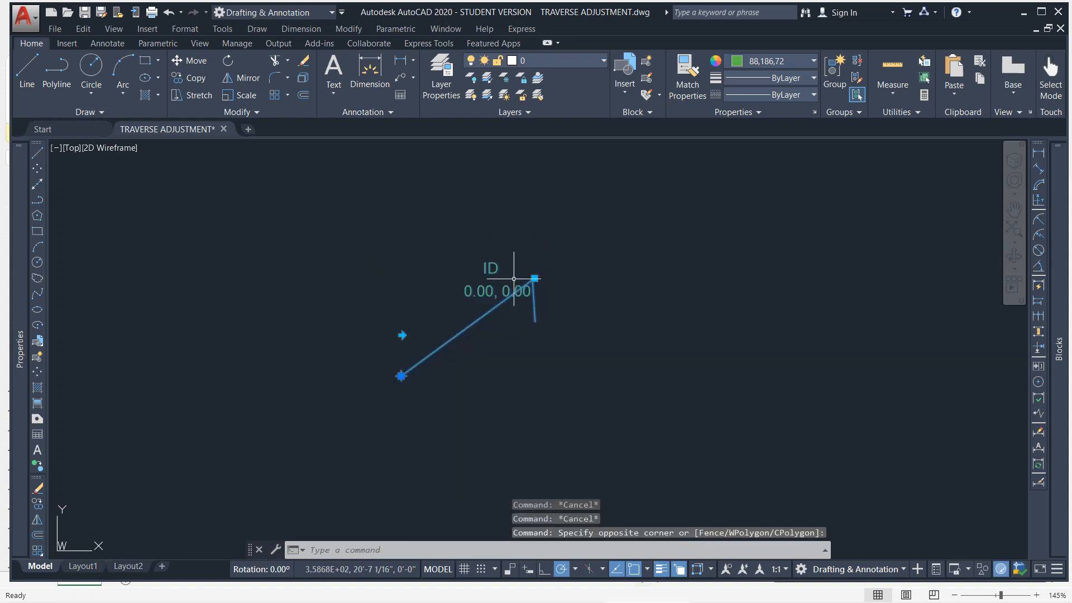
pyautogui.press('Delete')
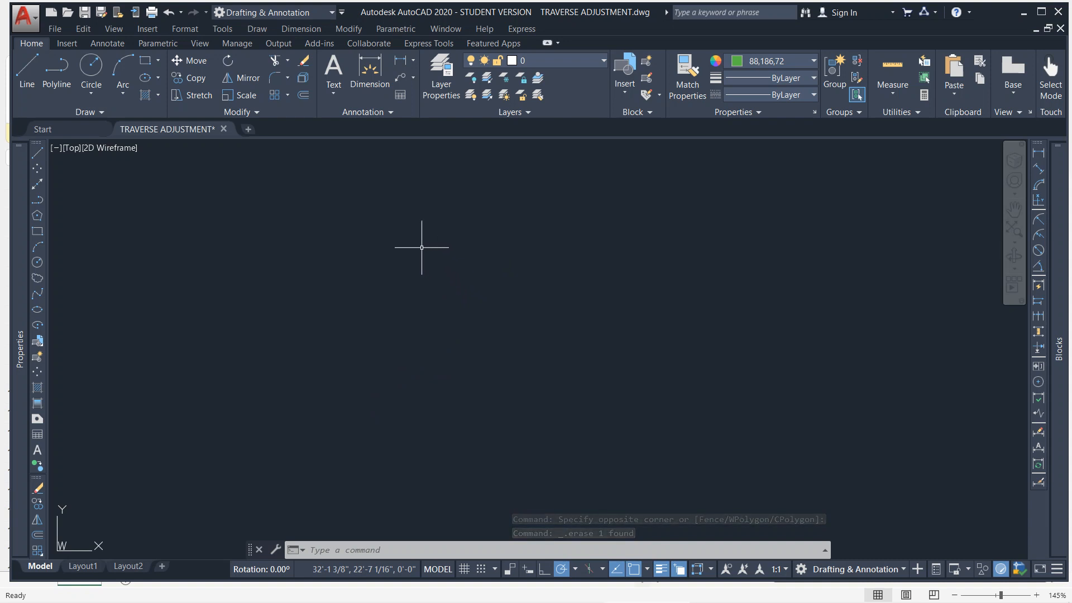
# Delete the three linear dimensions at the traverse's origin and the angular dimension at its upper-left vertex
pyautogui.scroll(-7, 306, 317)
pyautogui.scroll(-4, 366, 297)
pyautogui.moveTo(281, 328); pyautogui.dragTo(417, 278, button='middle')
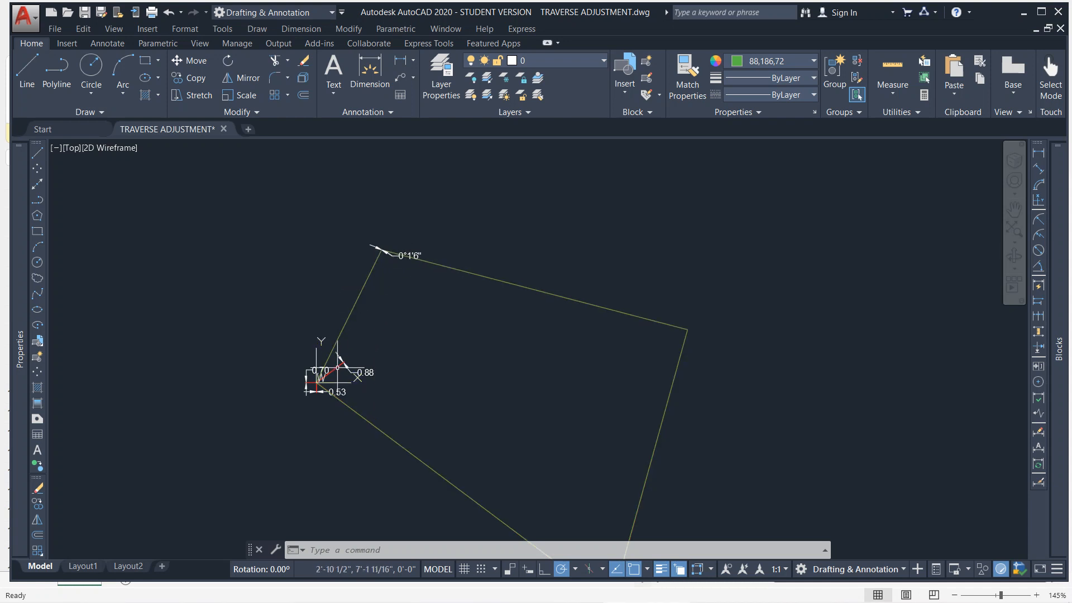
pyautogui.click(270, 207)
pyautogui.click(454, 422)
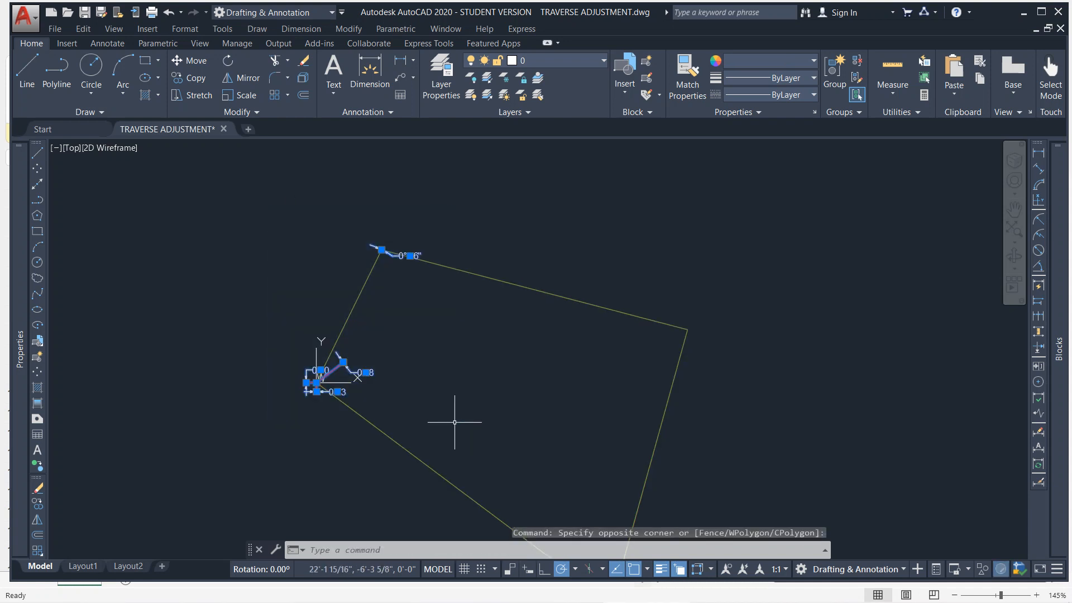
pyautogui.press('Delete')
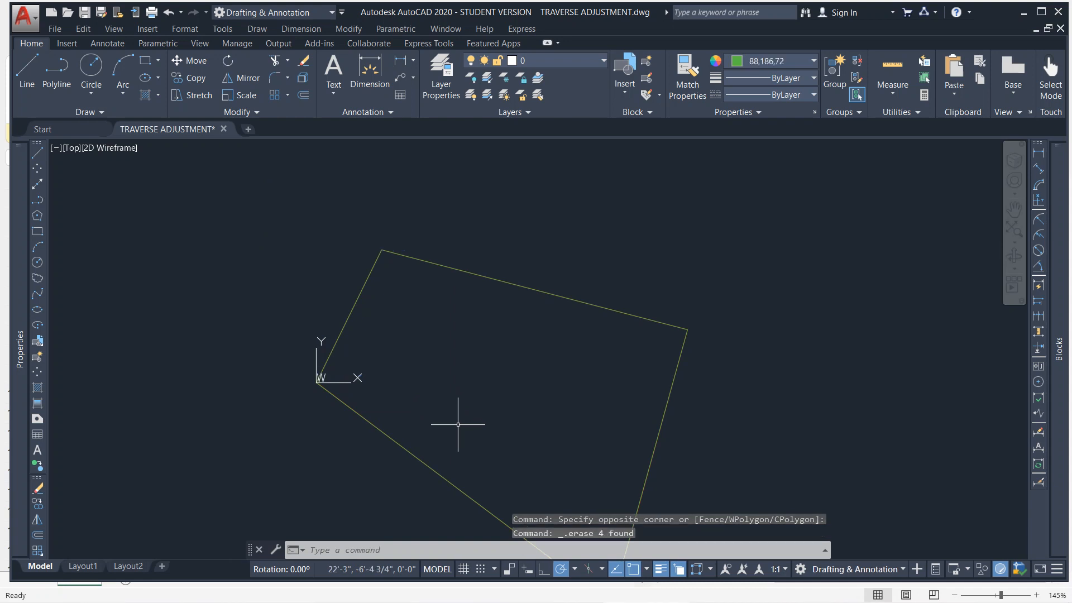
pyautogui.moveTo(455, 358); pyautogui.dragTo(441, 327, button='middle')
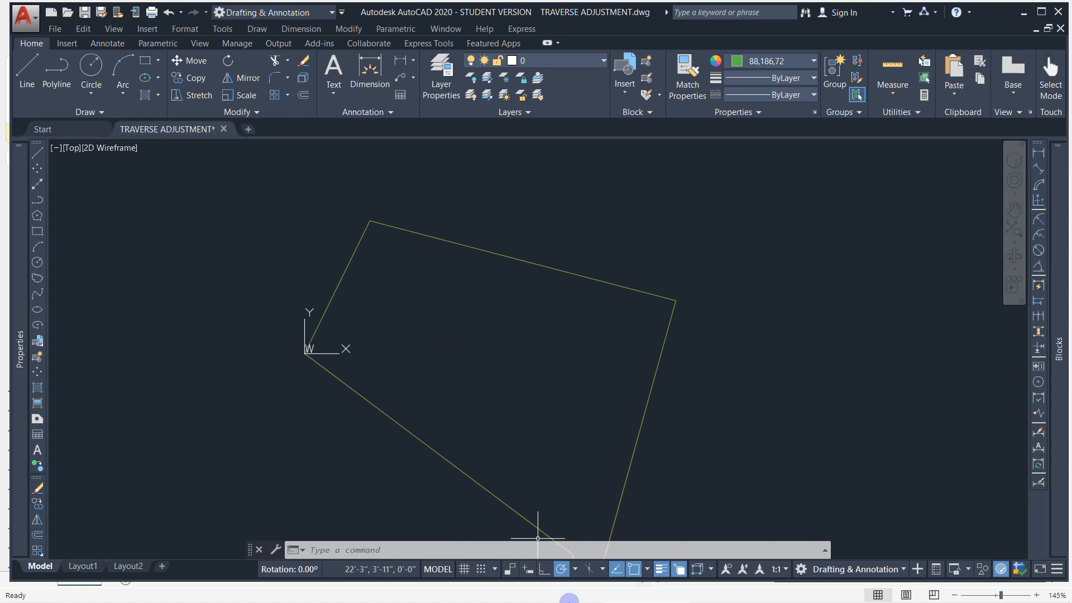
pyautogui.moveTo(641, 599)
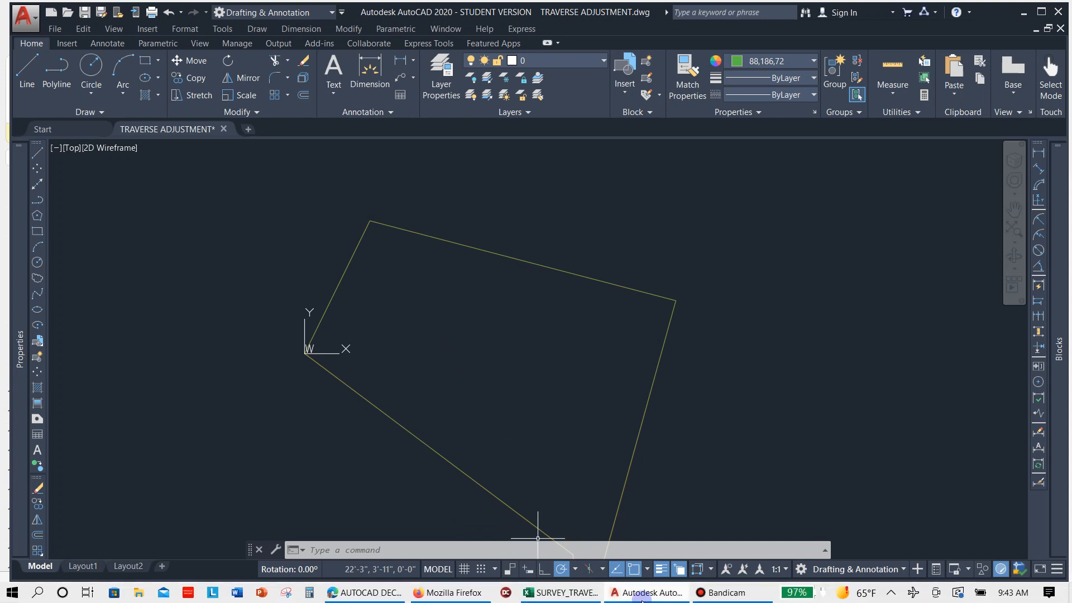
pyautogui.click(725, 596)
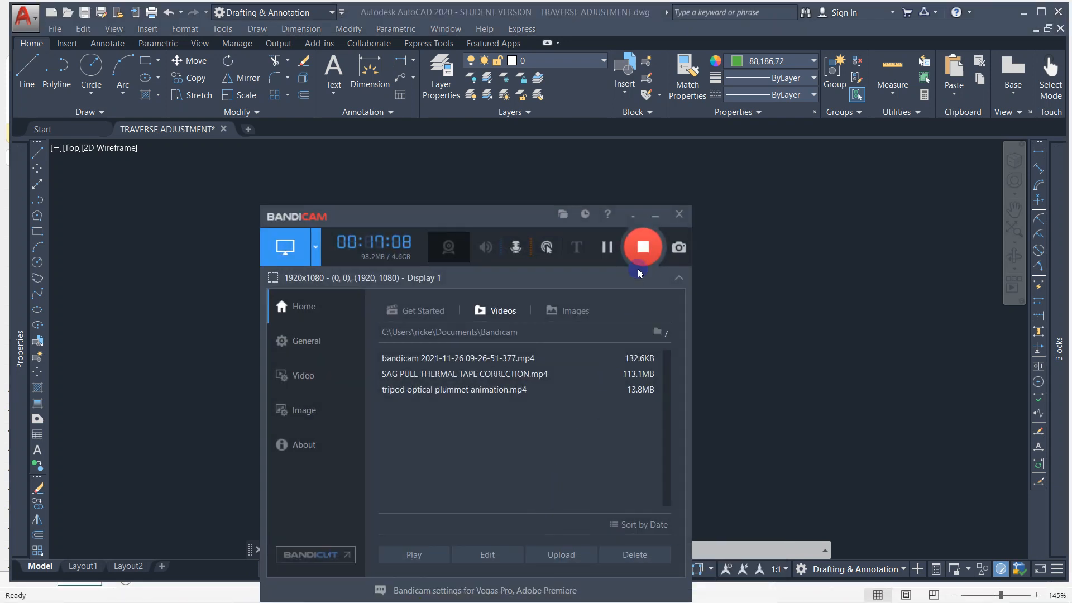